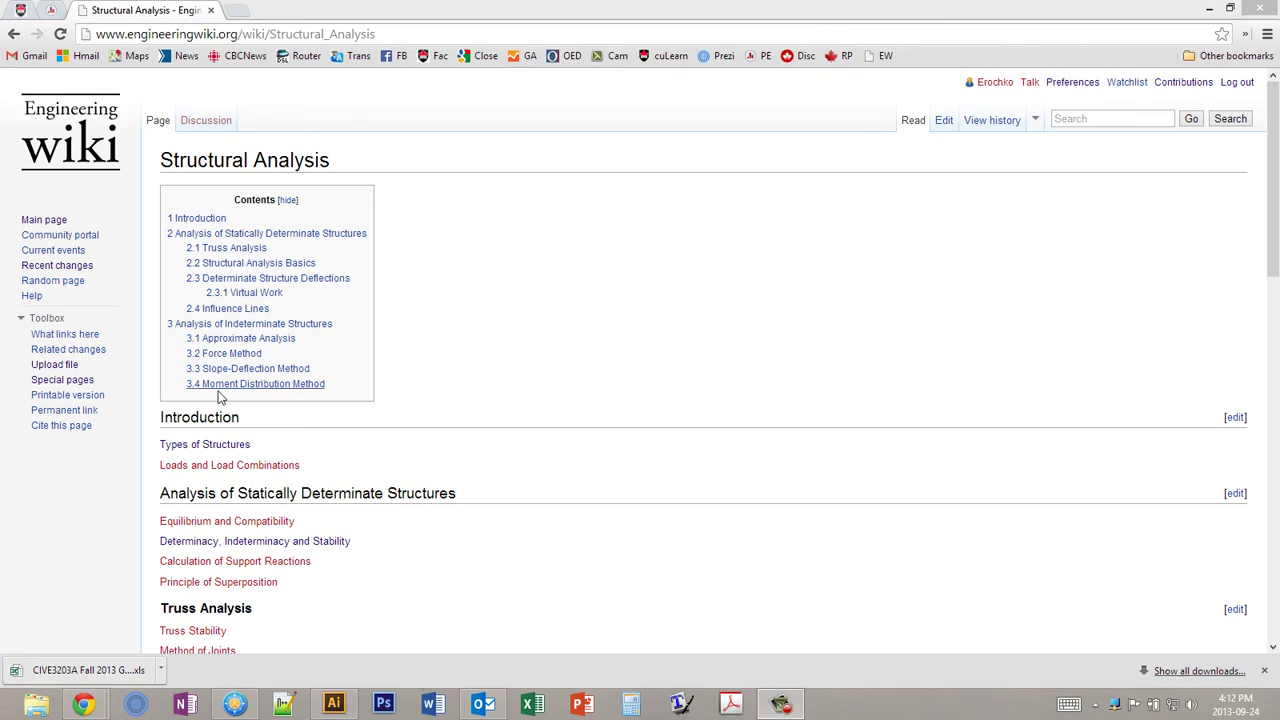
- Open the Types of Structures wiki page and look over its sample headings and text
click(202, 446)
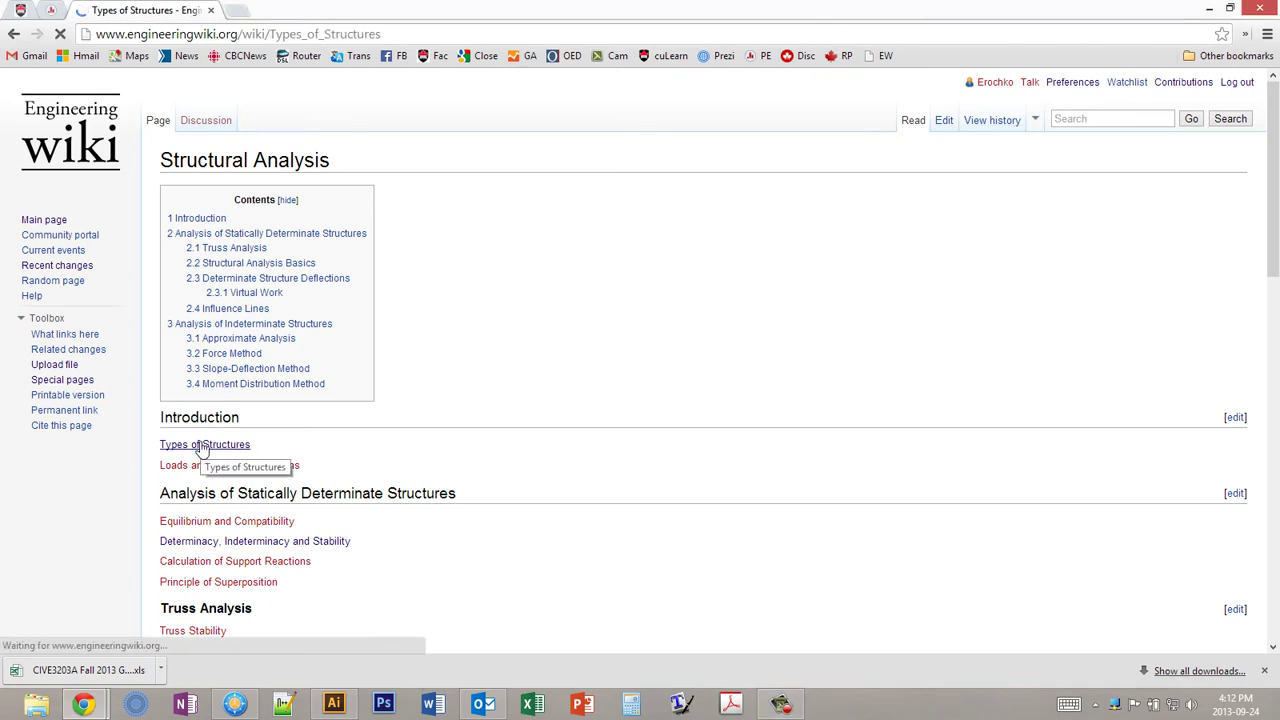
scroll(432, 347, down, 3)
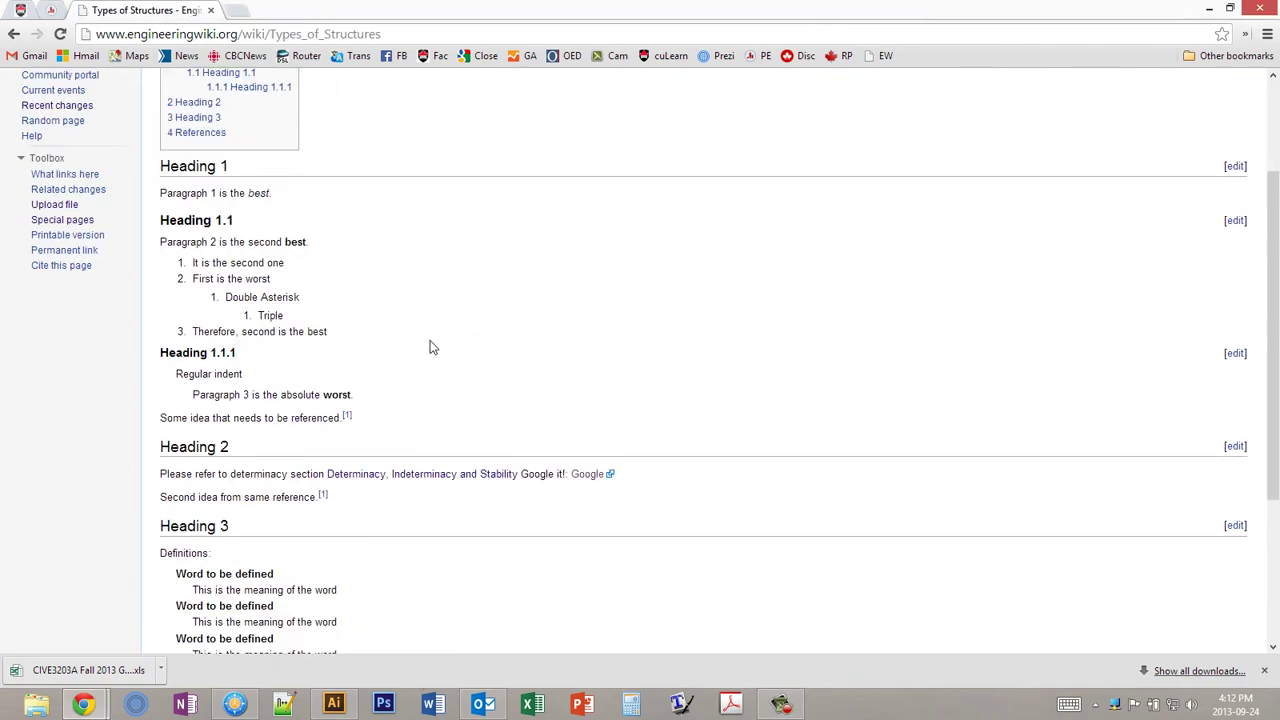
scroll(352, 350, up, 1)
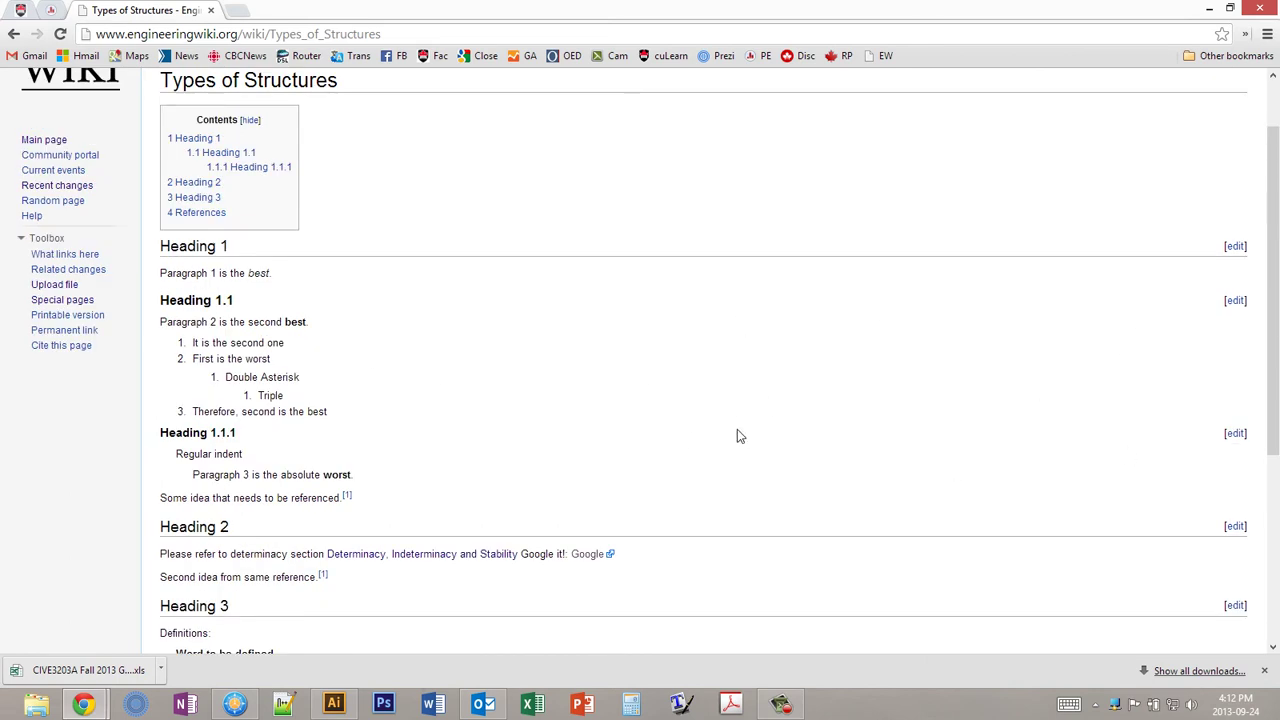
- Switch to Adobe Illustrator and examine the double roller frame drawing and its ground supports up close
click(336, 704)
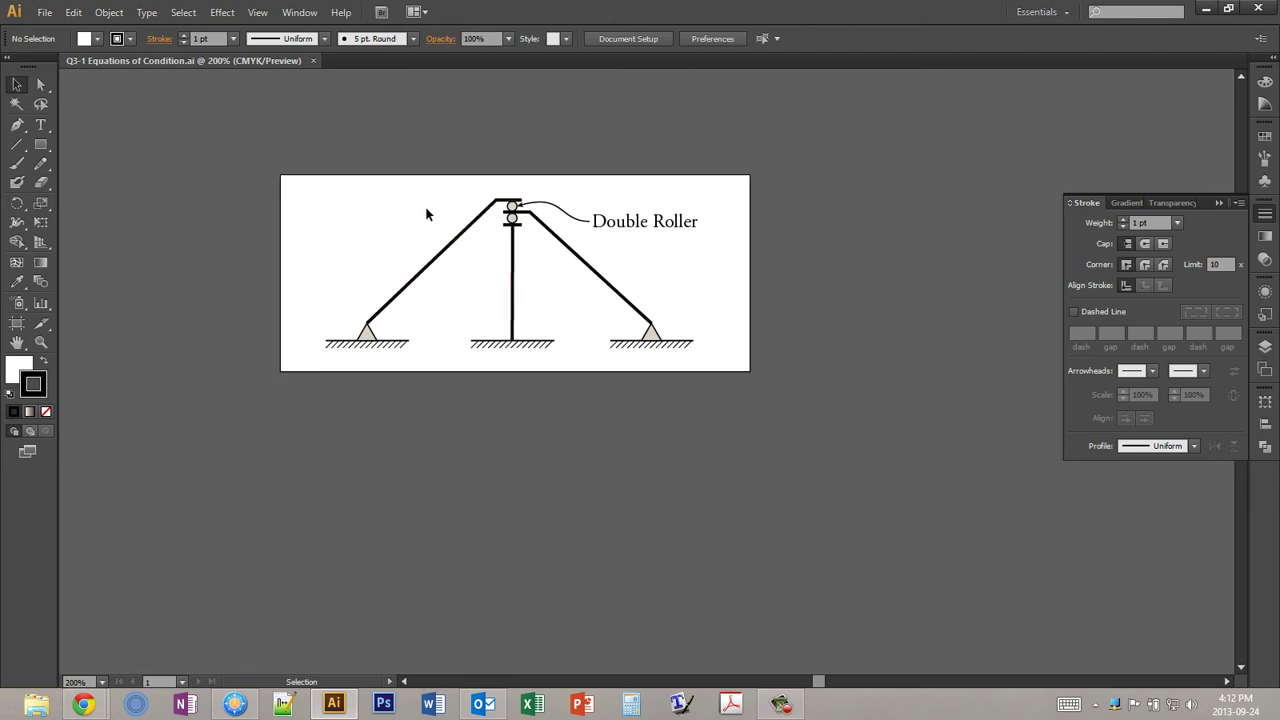
scroll(420, 200, up, 2)
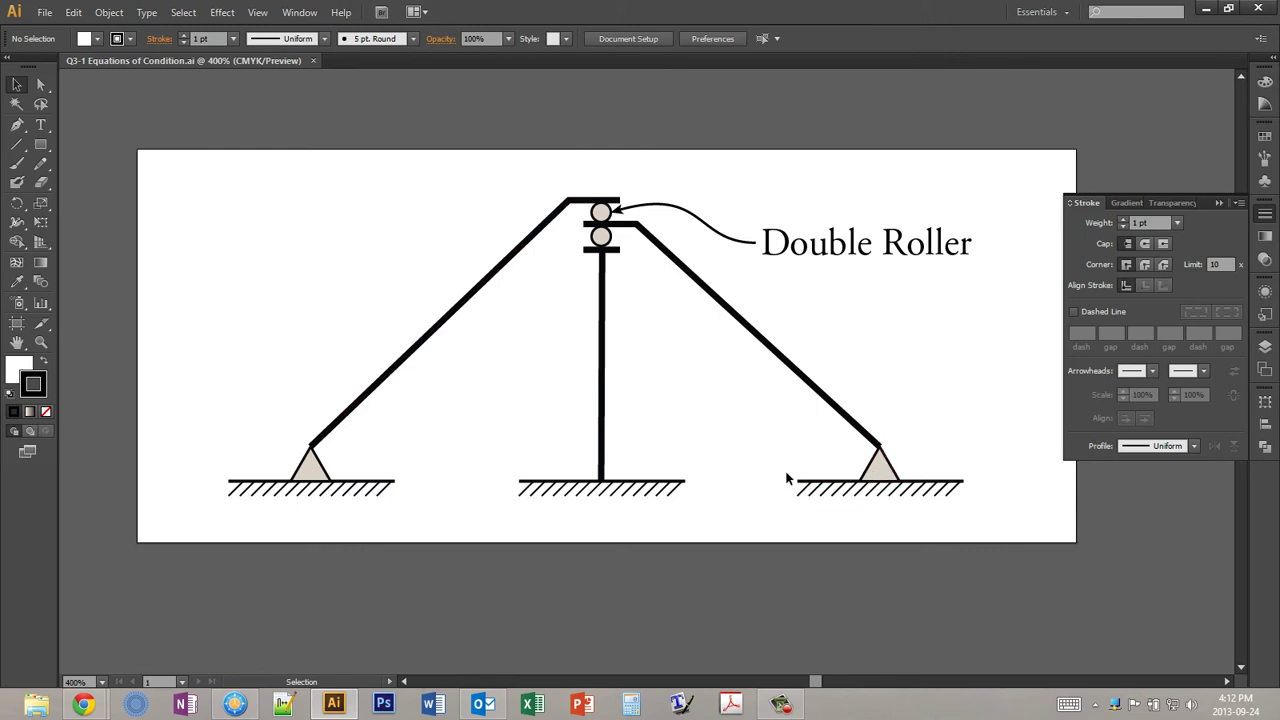
click(913, 493)
click(996, 526)
drag(996, 522, 783, 505)
click(691, 453)
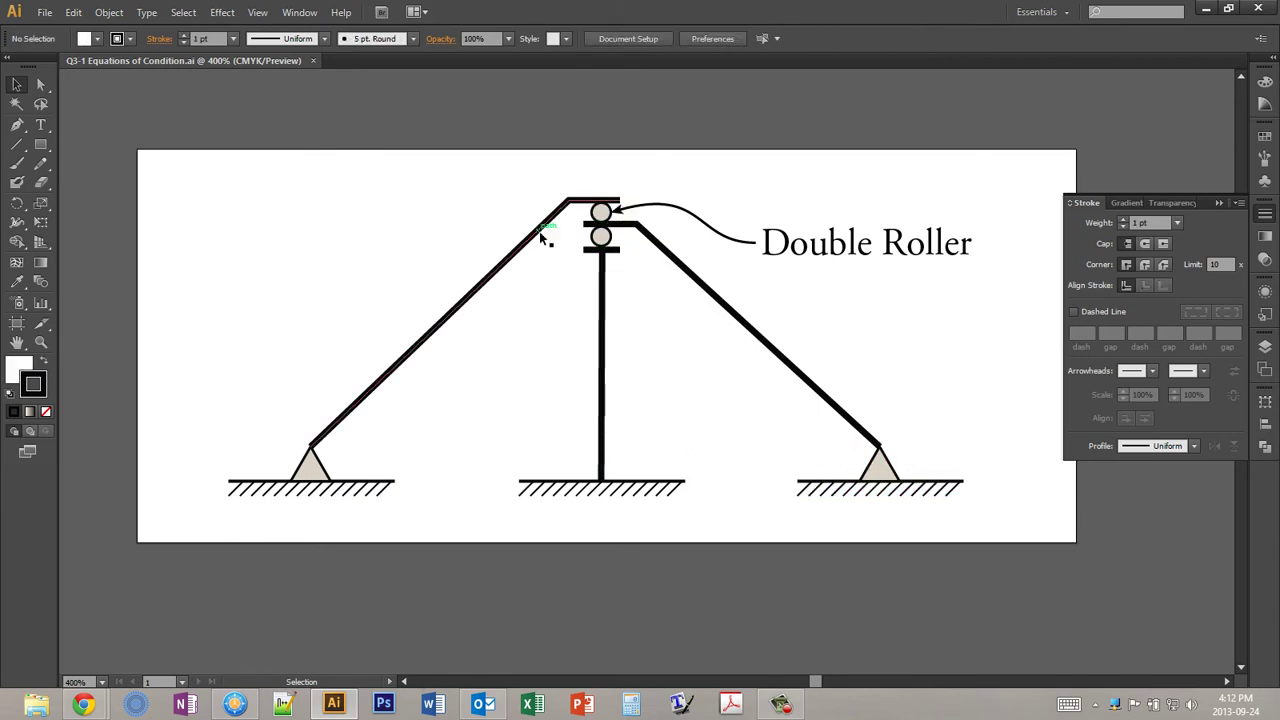
- Try moving the left inclined member and the left pin support's triangle as separate objects, undoing each move
drag(537, 234, 509, 203)
key(ctrl+z)
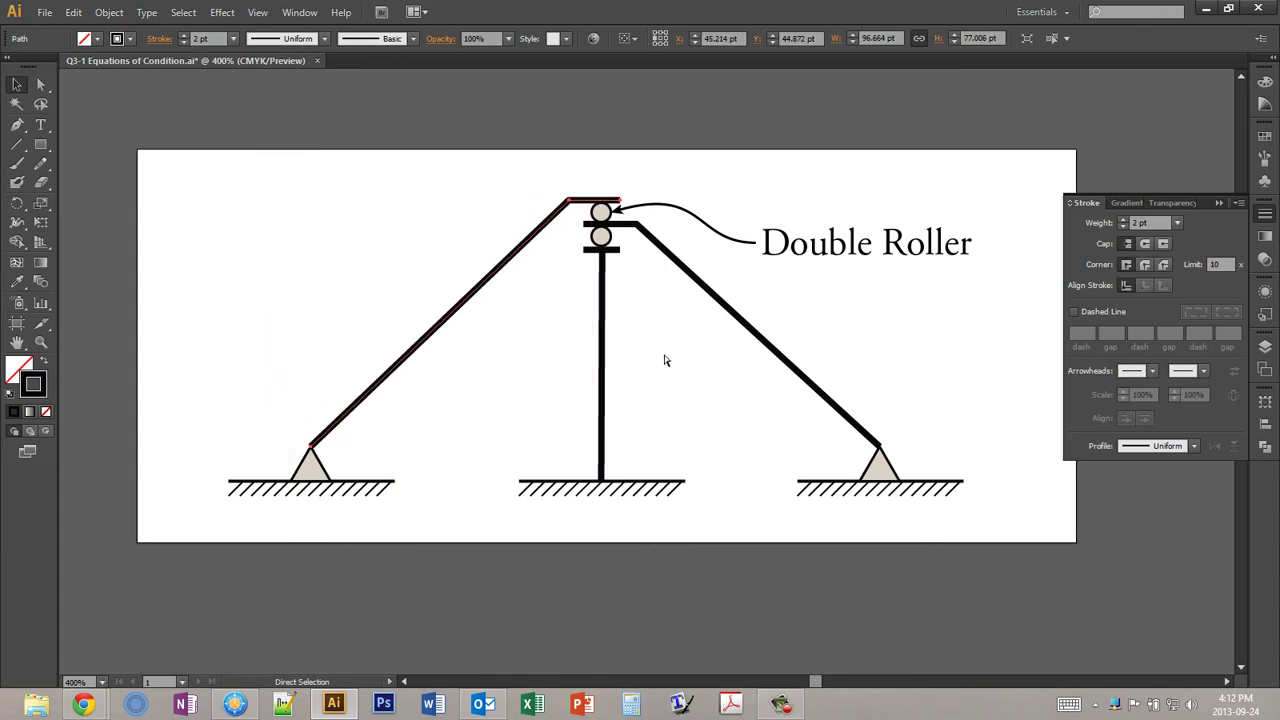
click(602, 376)
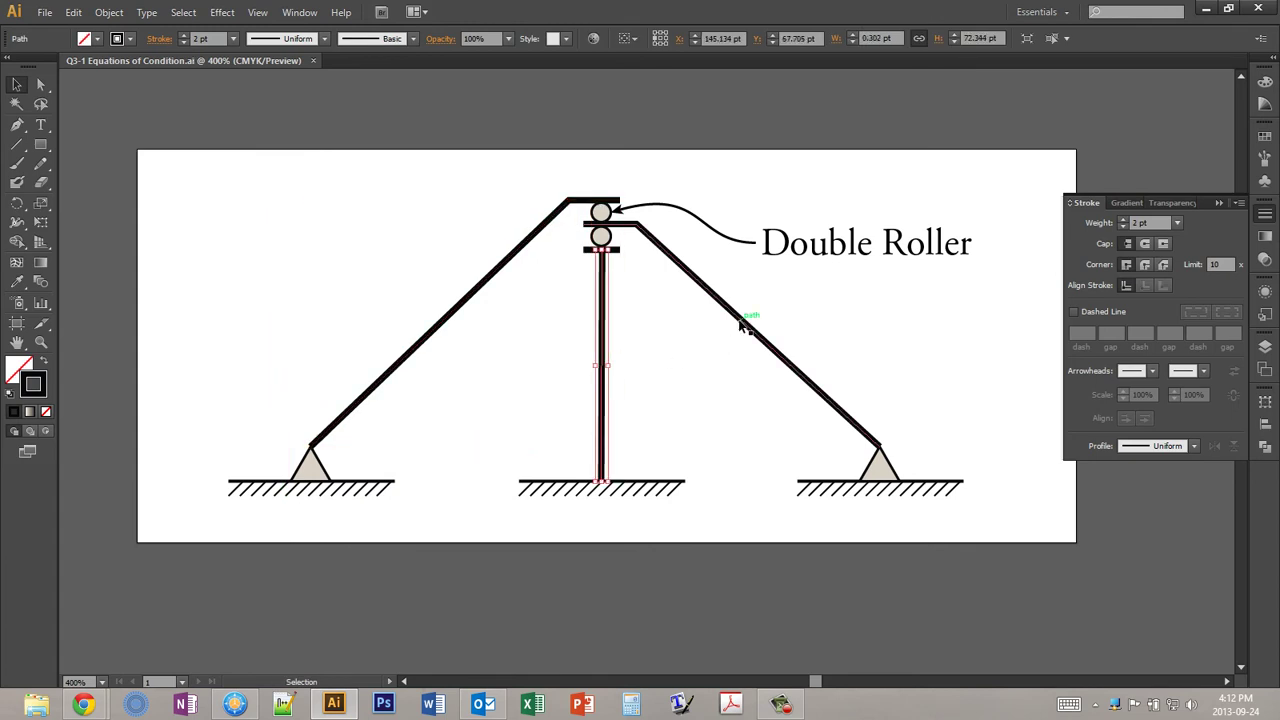
click(651, 358)
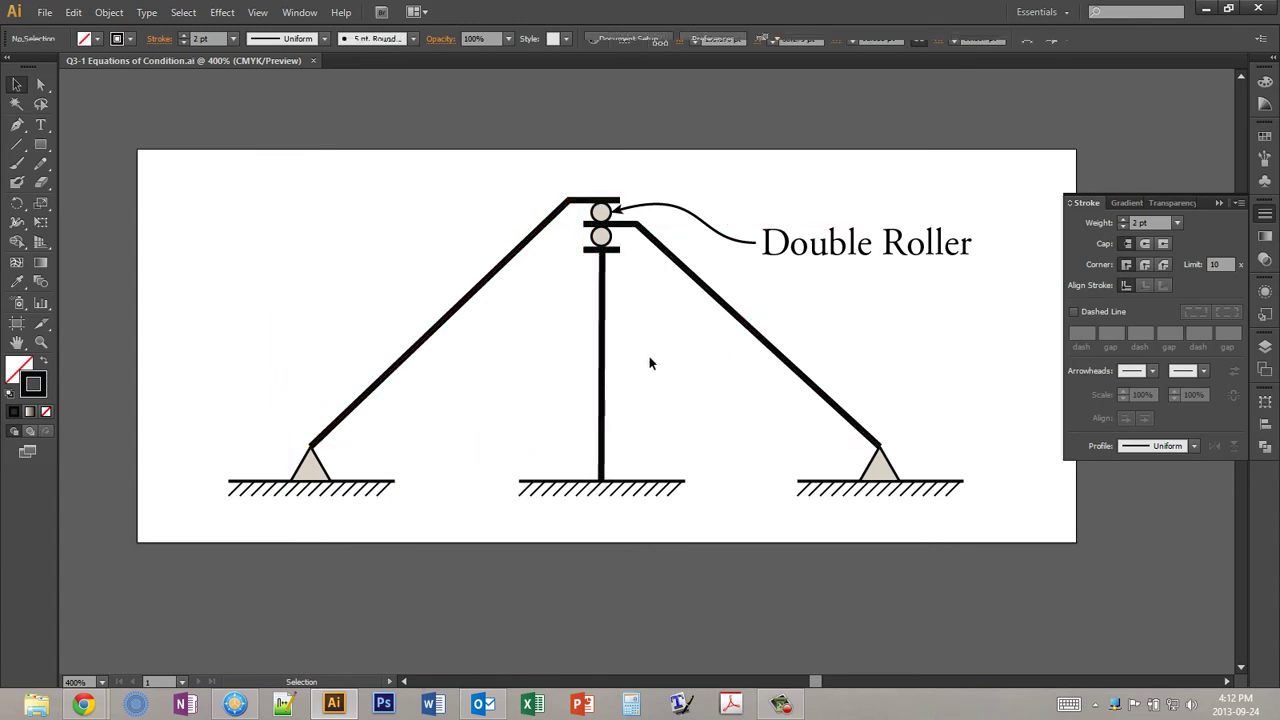
click(452, 316)
click(388, 454)
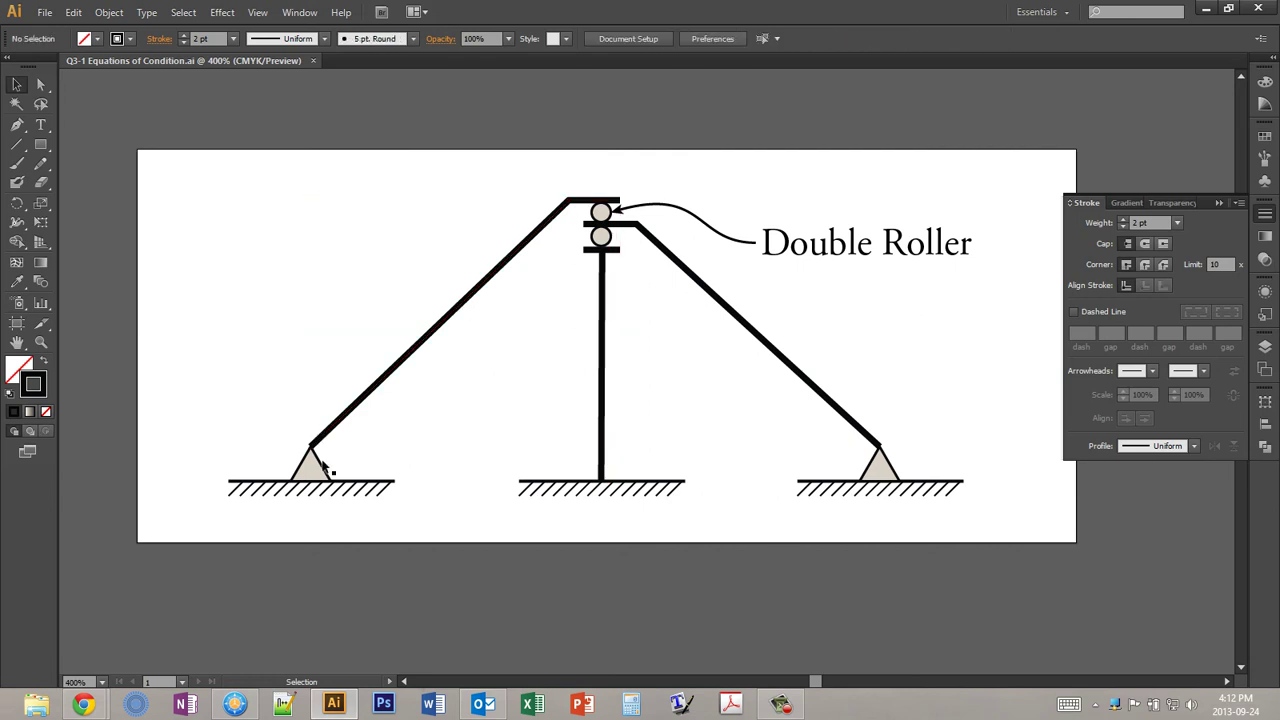
drag(320, 468, 264, 368)
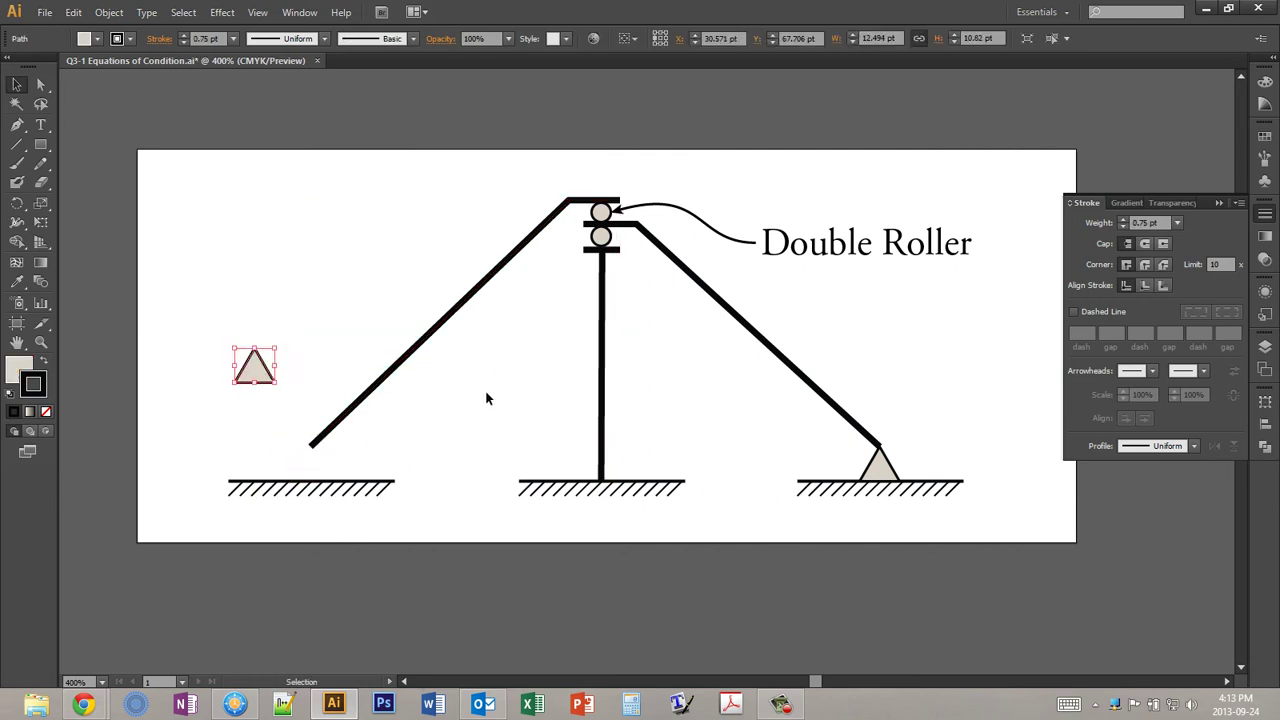
key(ctrl+z)
click(516, 498)
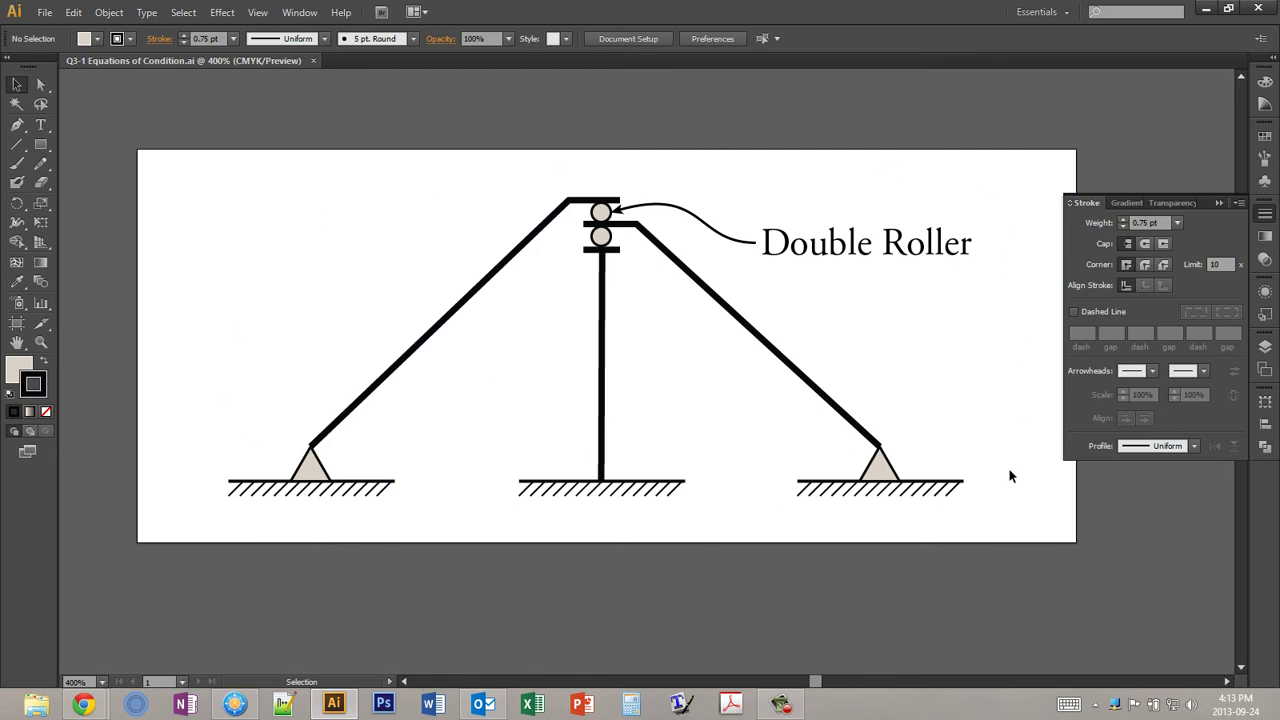
- Select the left inclined member, examine its joint at the pin support closely, and clear the selection
click(570, 204)
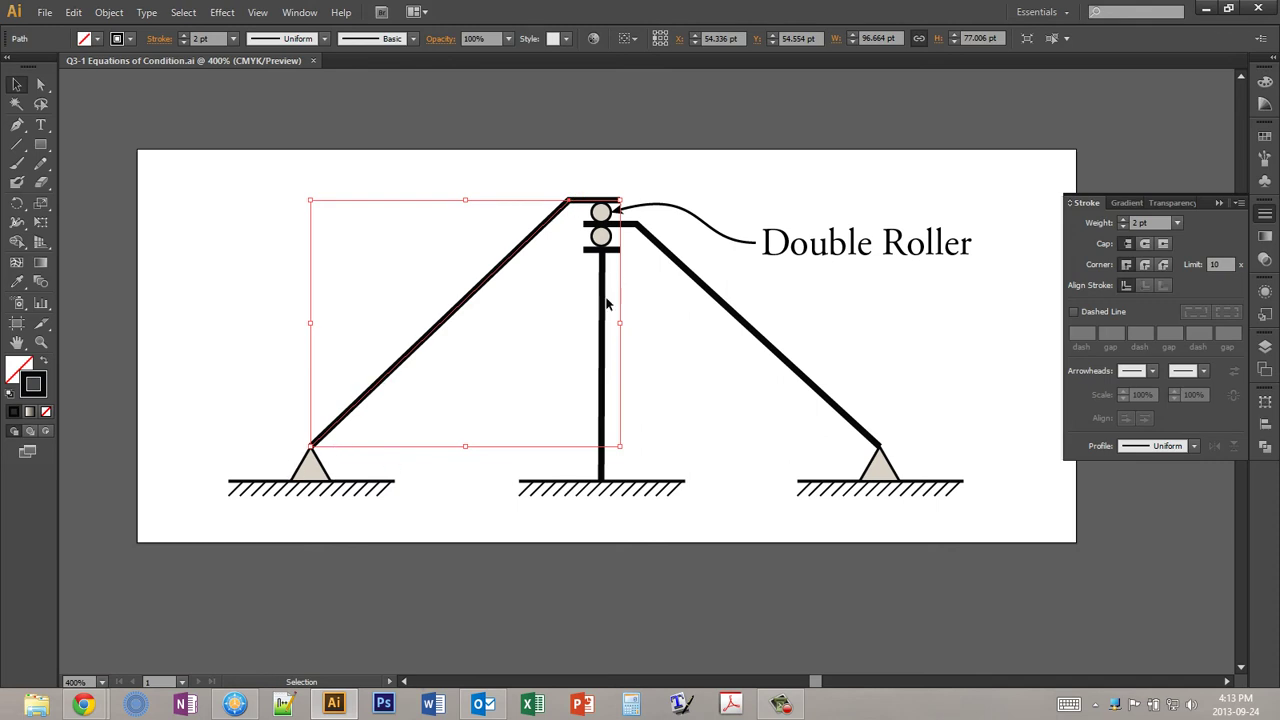
scroll(385, 382, up, 1)
scroll(318, 504, up, 8)
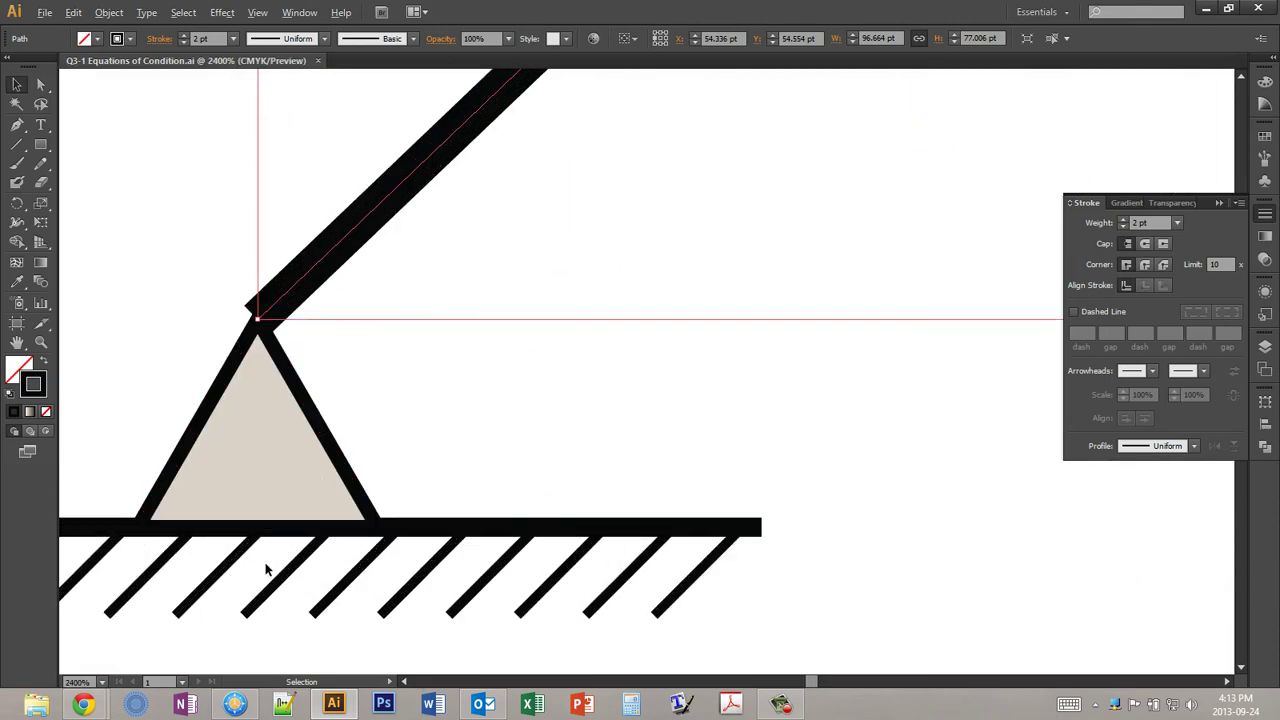
scroll(247, 557, down, 7)
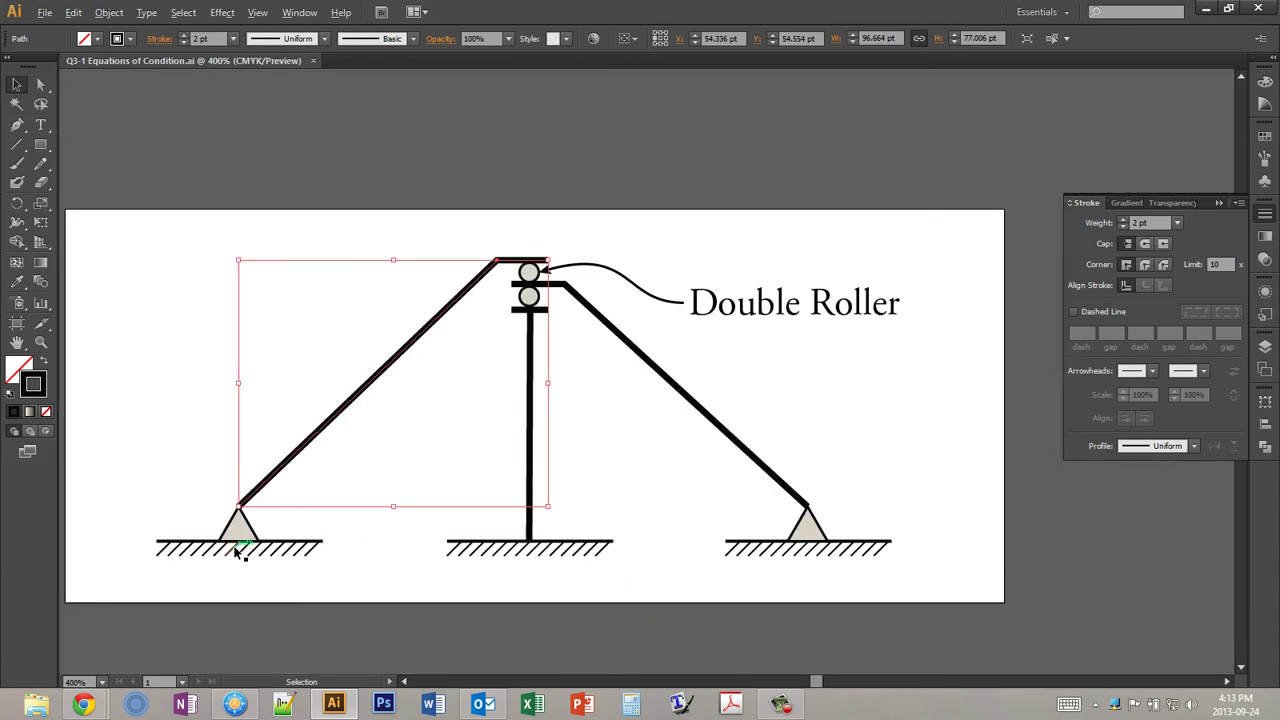
scroll(590, 555, down, 1)
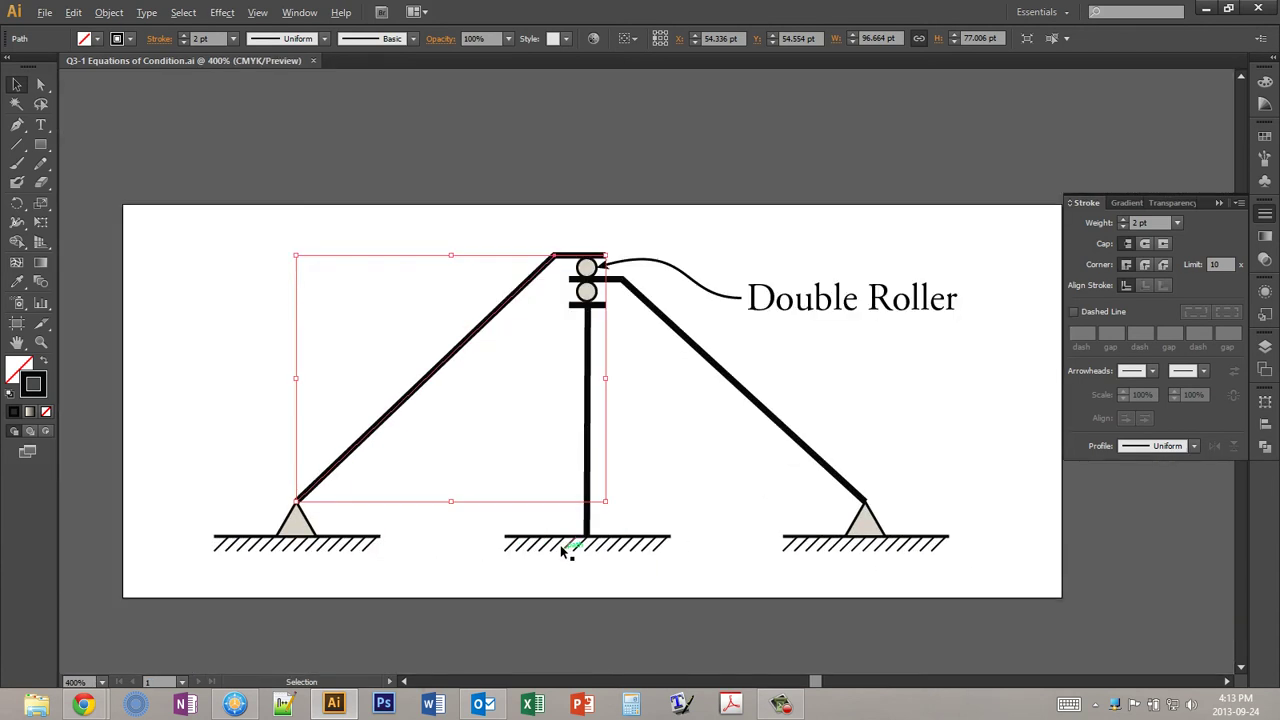
click(497, 439)
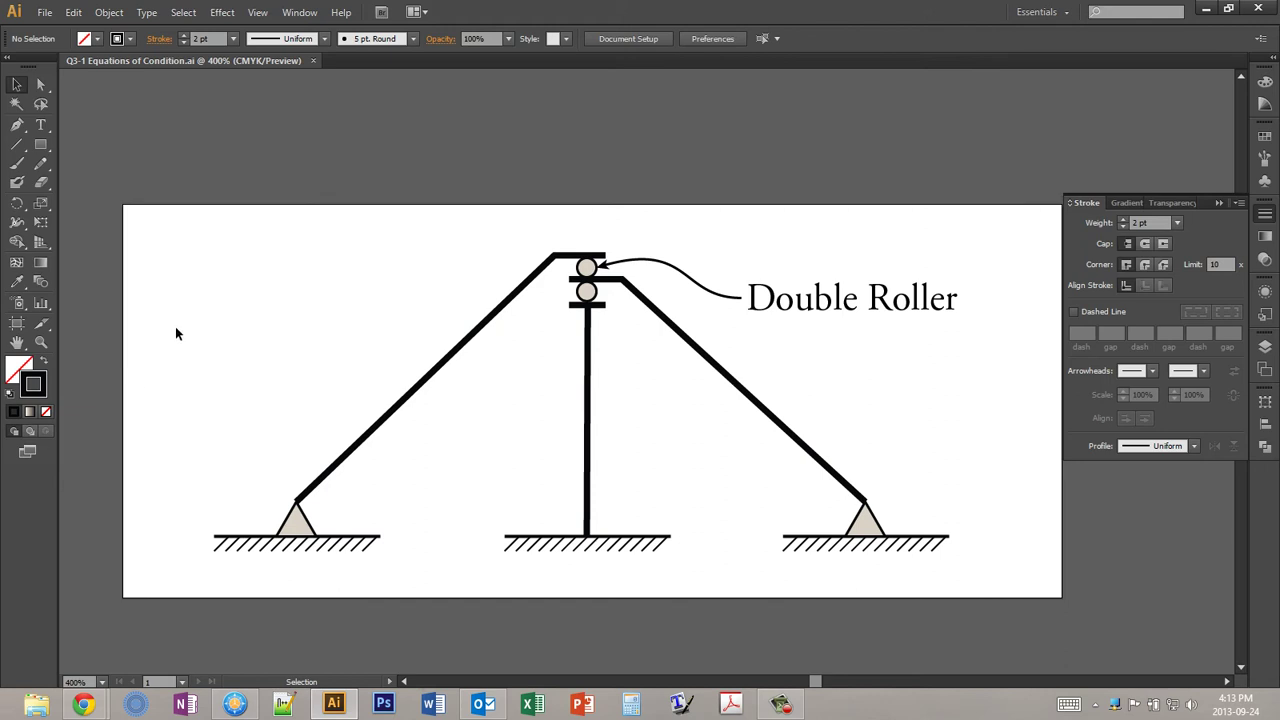
- Start exporting the drawing and choose the Sample Topic folder inside Term Project as the destination
click(46, 12)
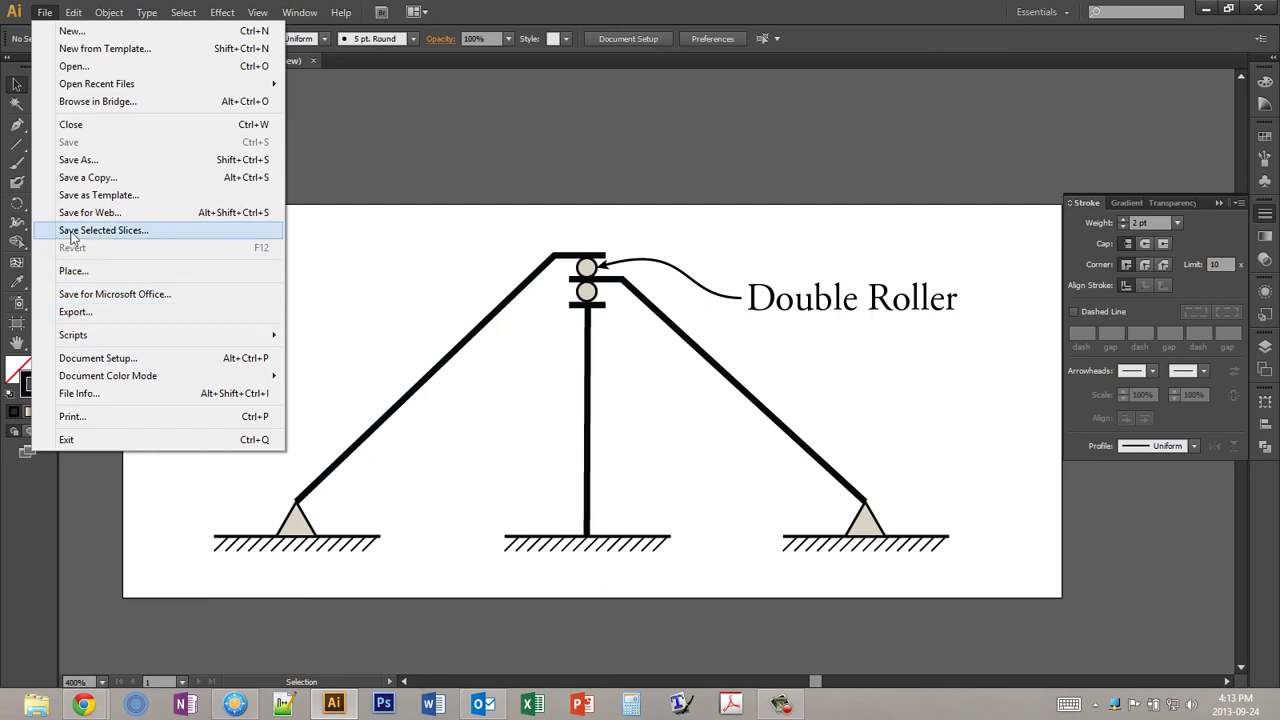
click(75, 313)
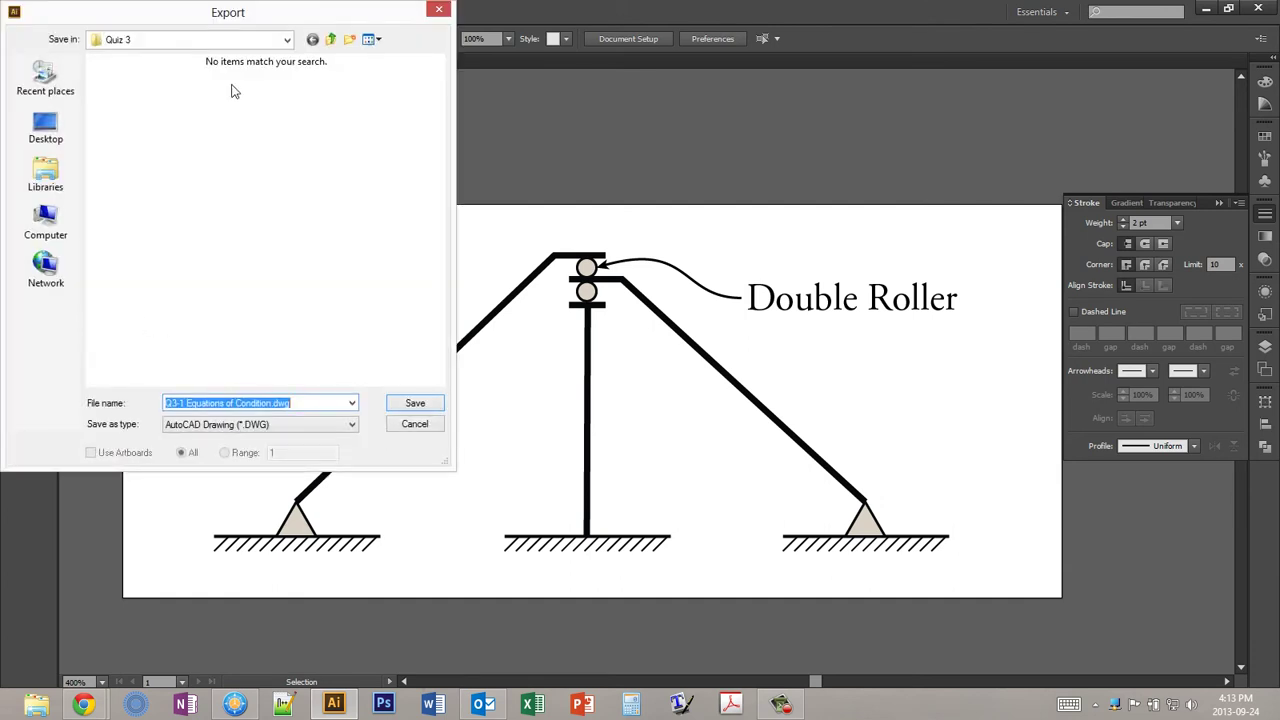
drag(228, 18, 324, 118)
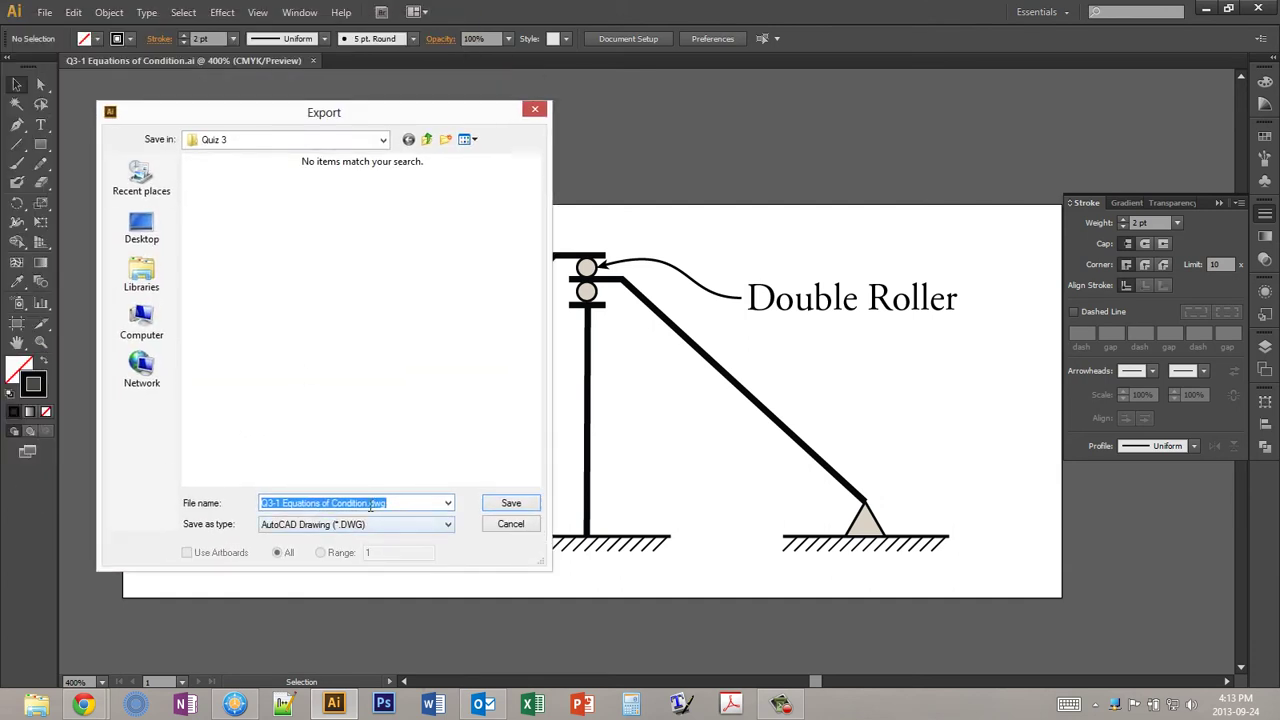
click(154, 188)
double_click(240, 195)
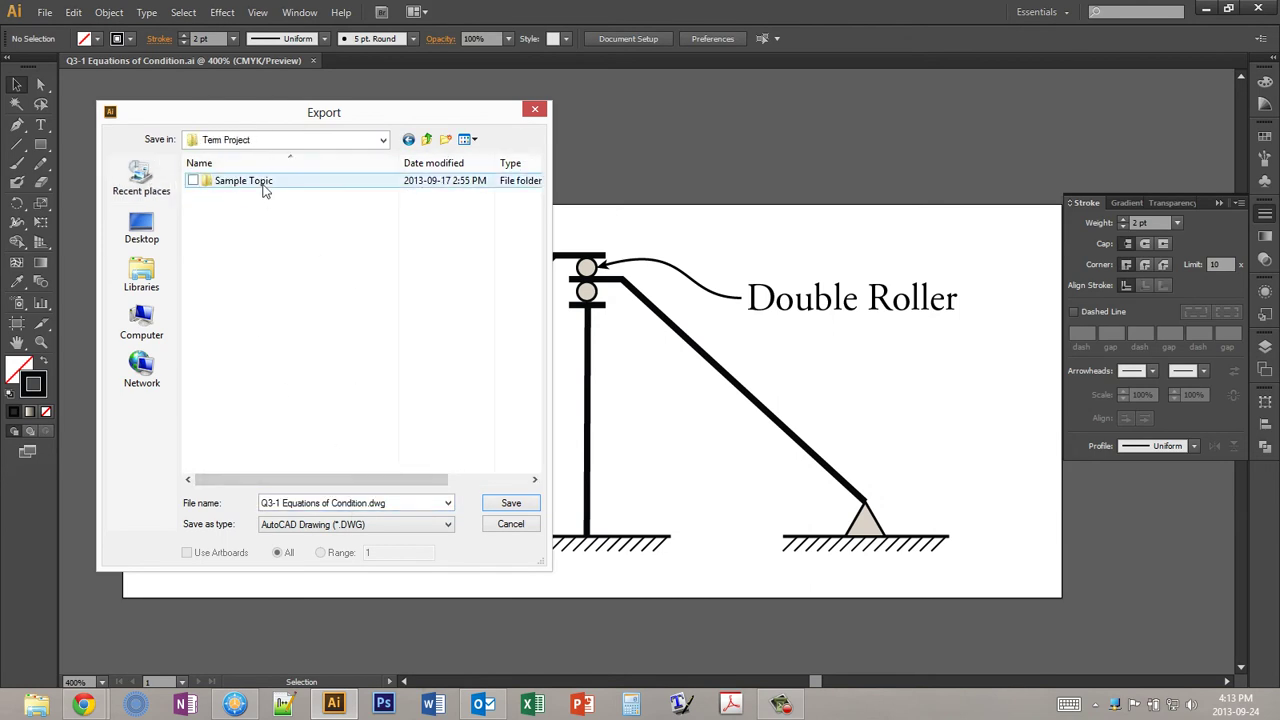
double_click(265, 184)
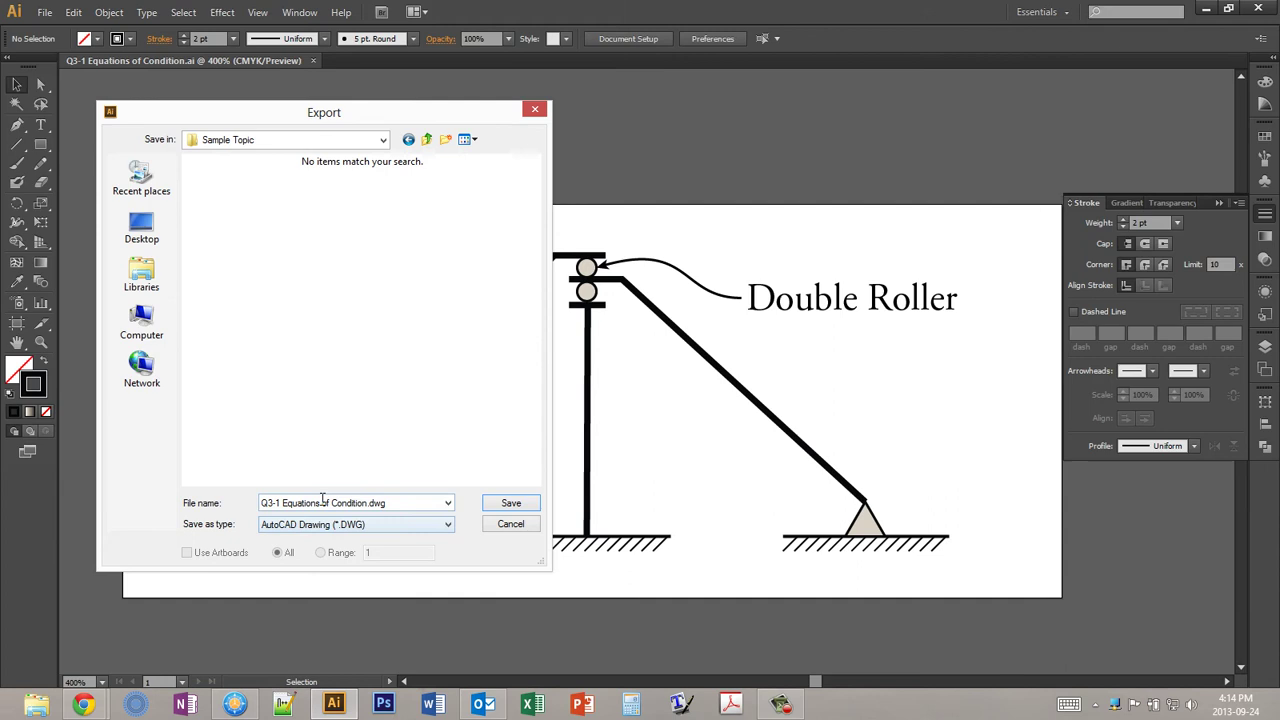
- Set the export format to PNG and save it as Q3-1 Equations of Condition.png
click(362, 528)
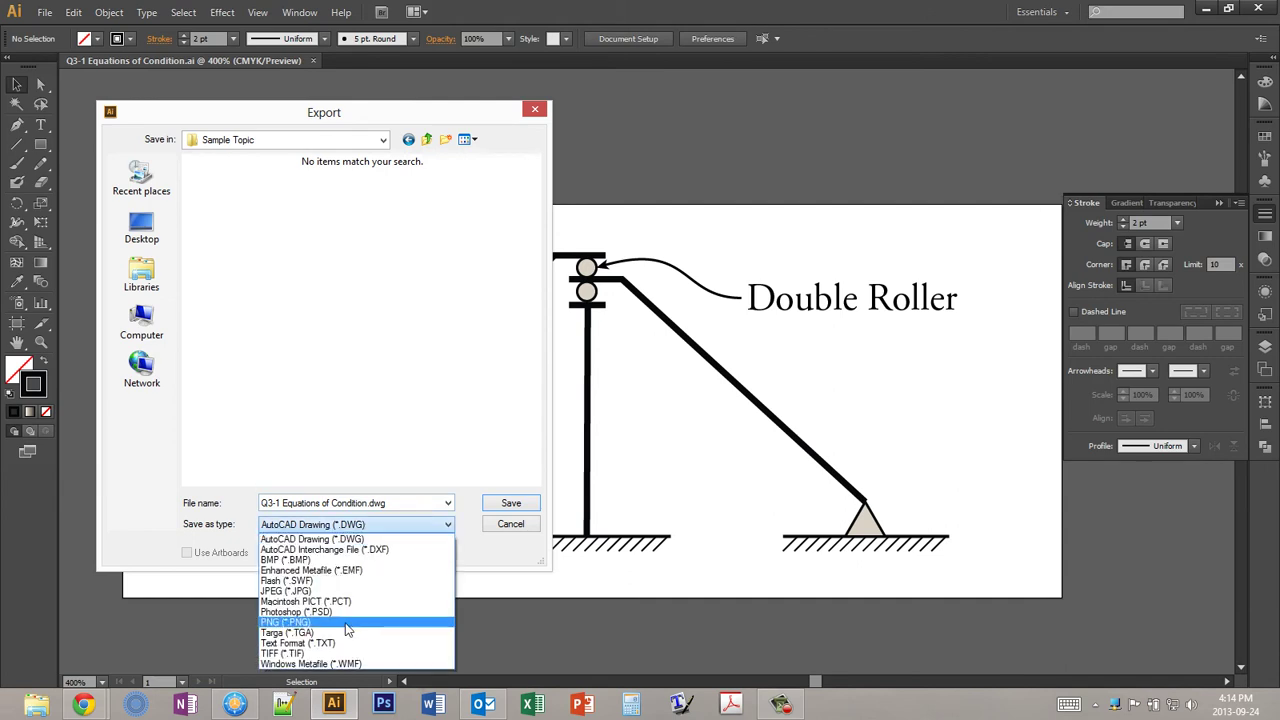
click(270, 623)
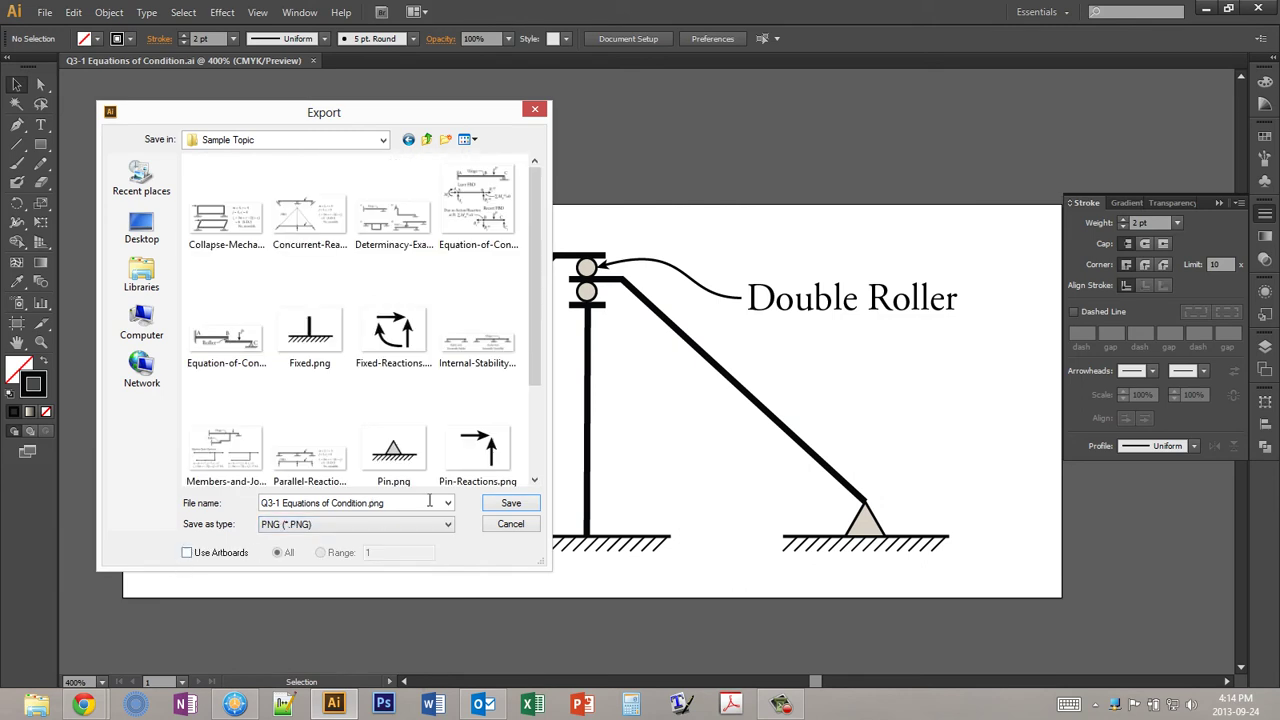
click(498, 505)
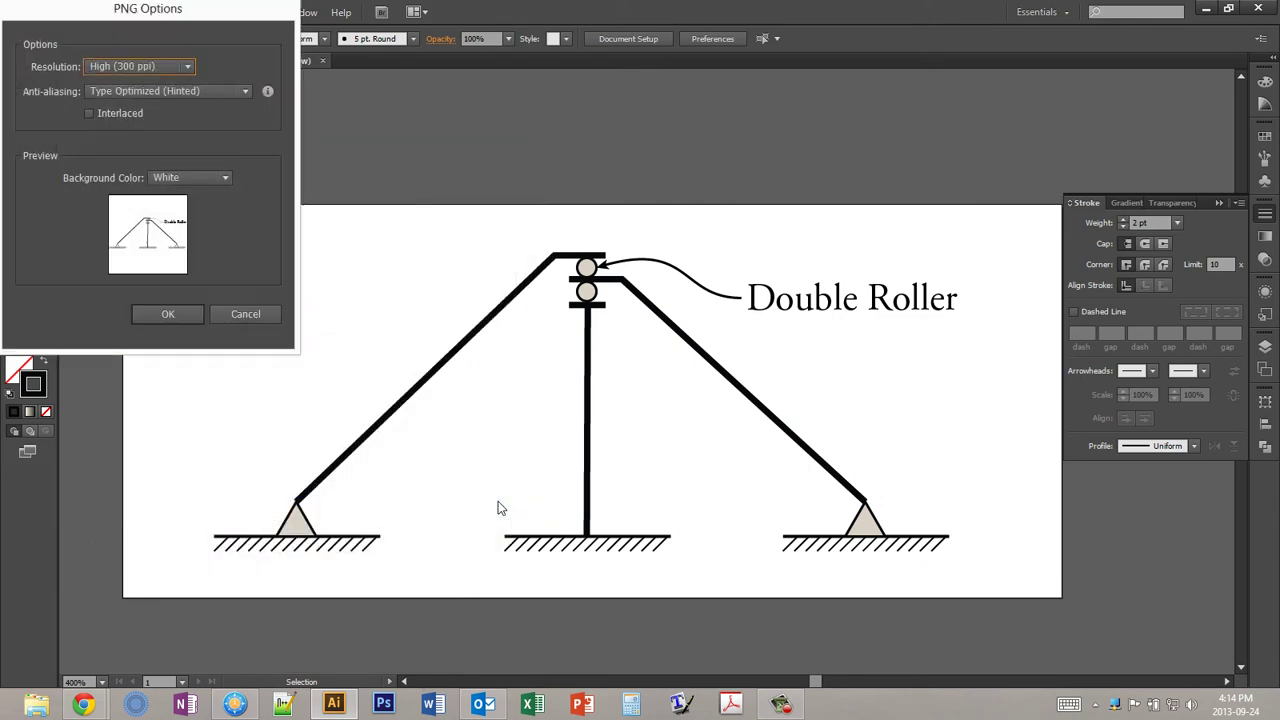
- Review the PNG resolution choices and complete the export at High (300 ppi)
click(186, 67)
click(185, 67)
click(178, 67)
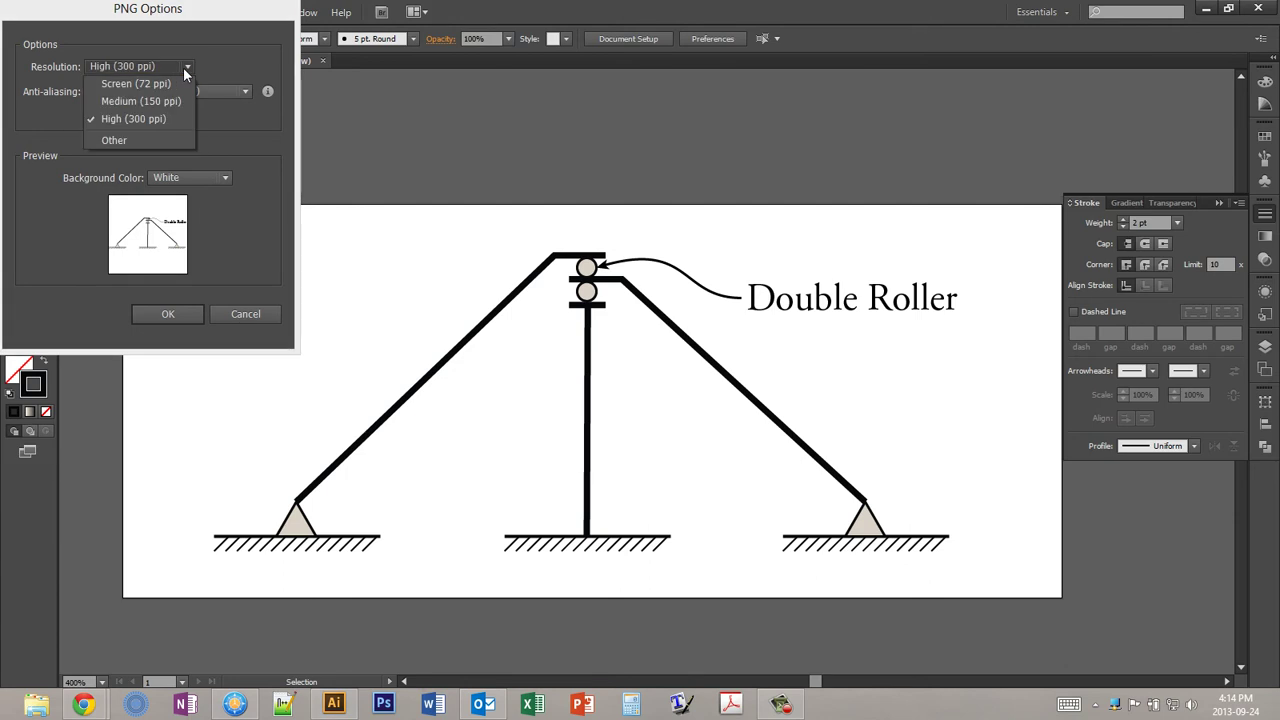
click(183, 67)
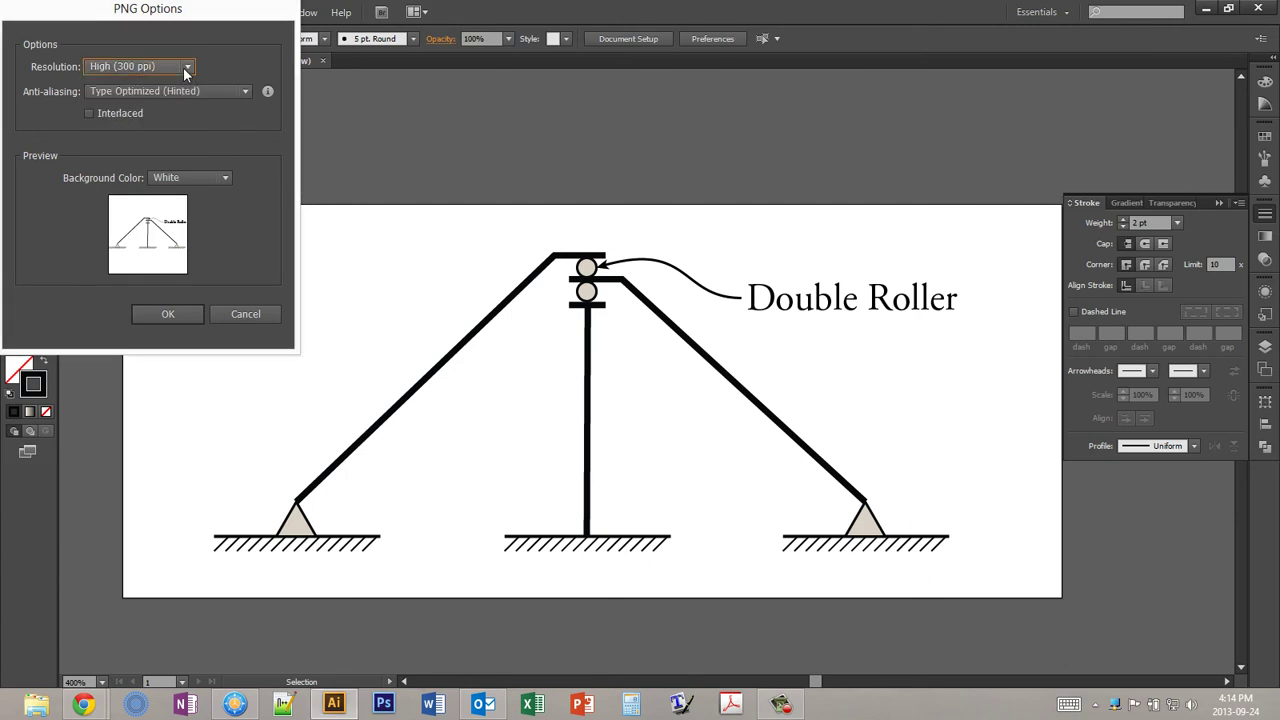
click(183, 67)
click(183, 67)
click(183, 67)
click(140, 108)
click(168, 314)
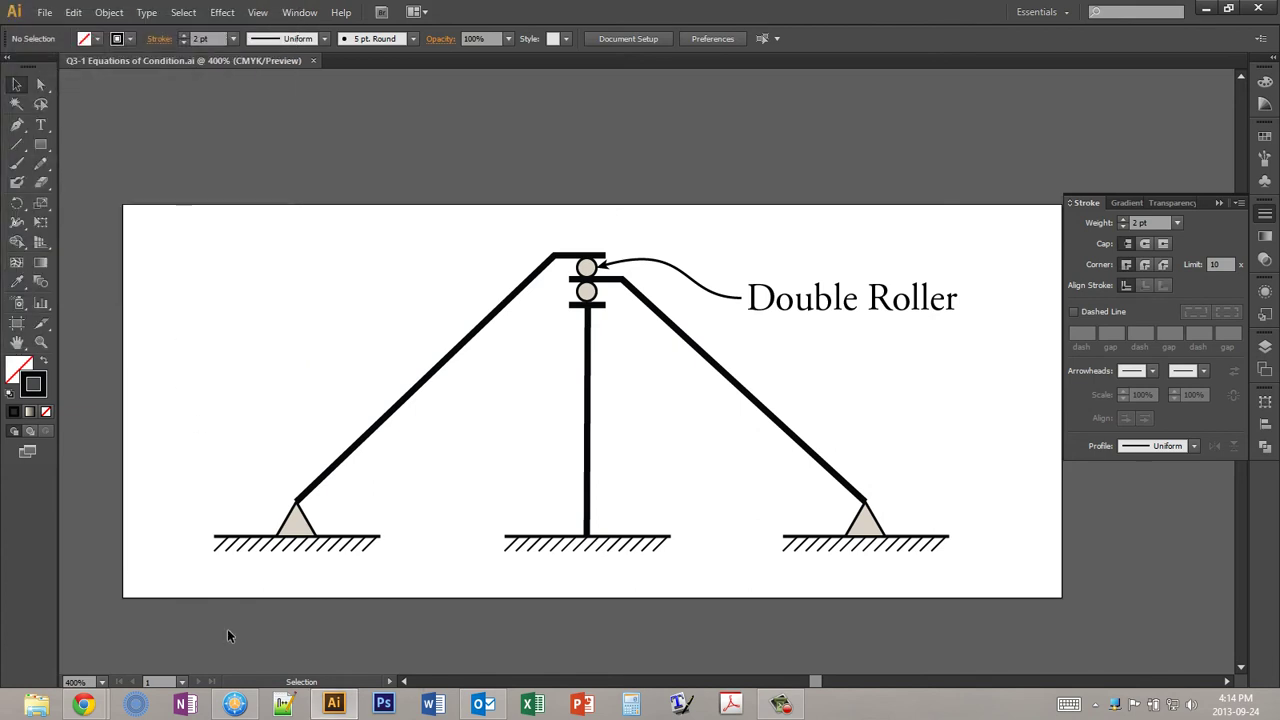
- Switch to FreeCommander and open the Sample Topic folder inside Term Project
click(234, 704)
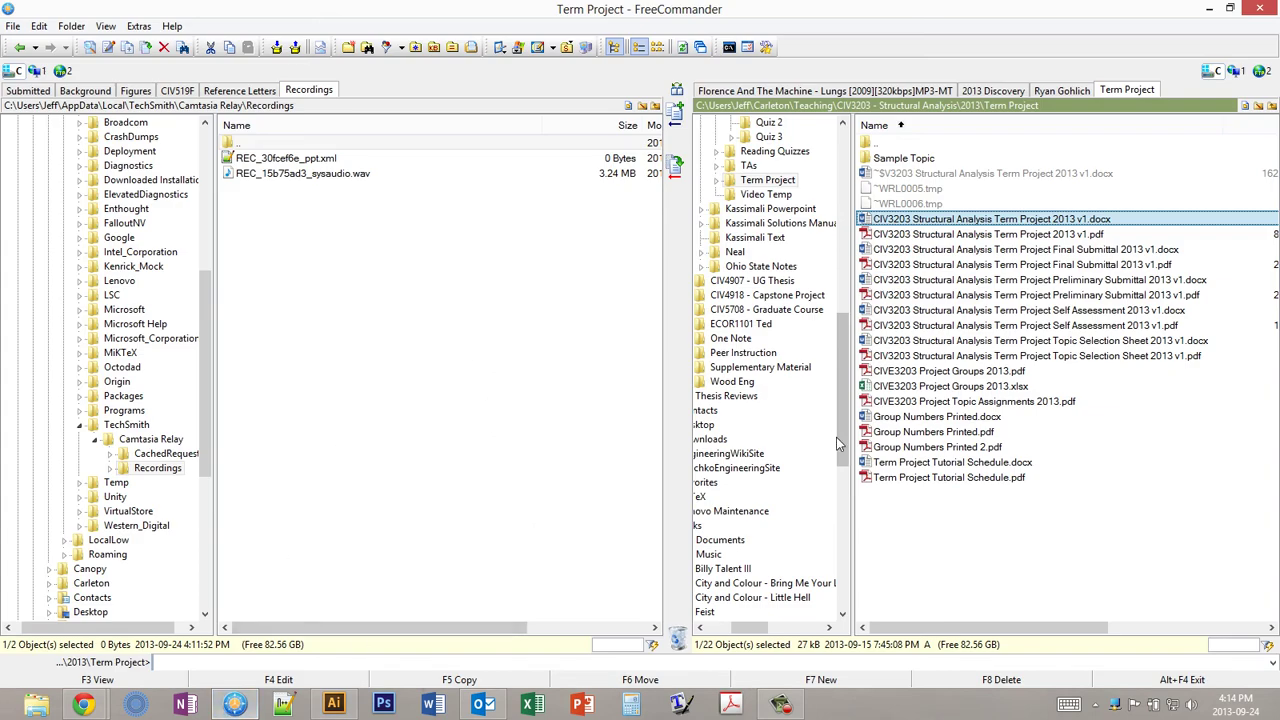
scroll(838, 419, down, 1)
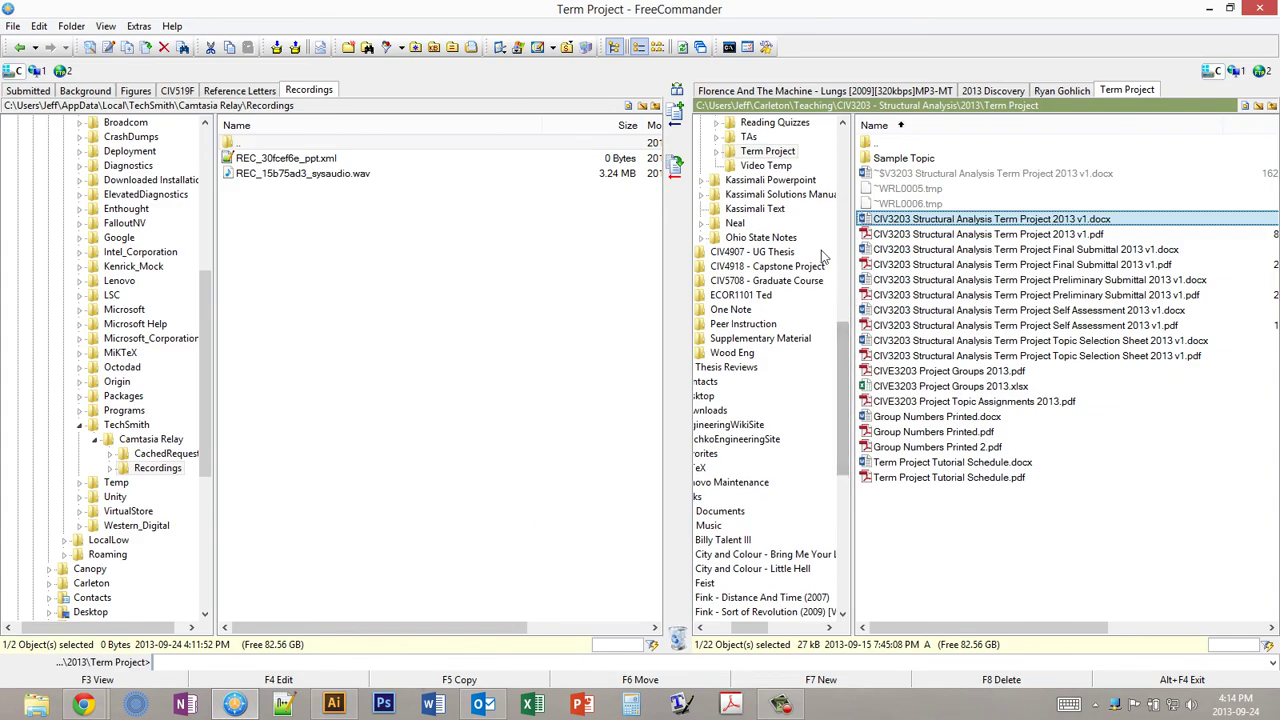
scroll(837, 363, up, 1)
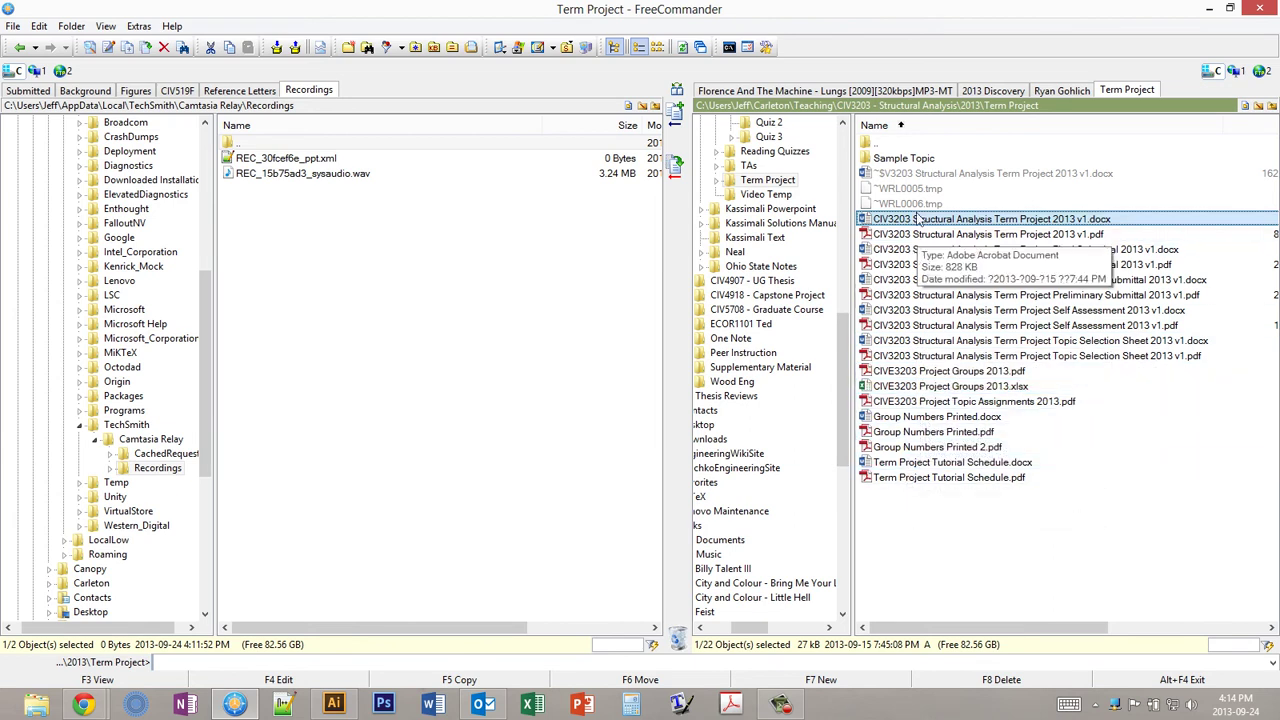
double_click(905, 159)
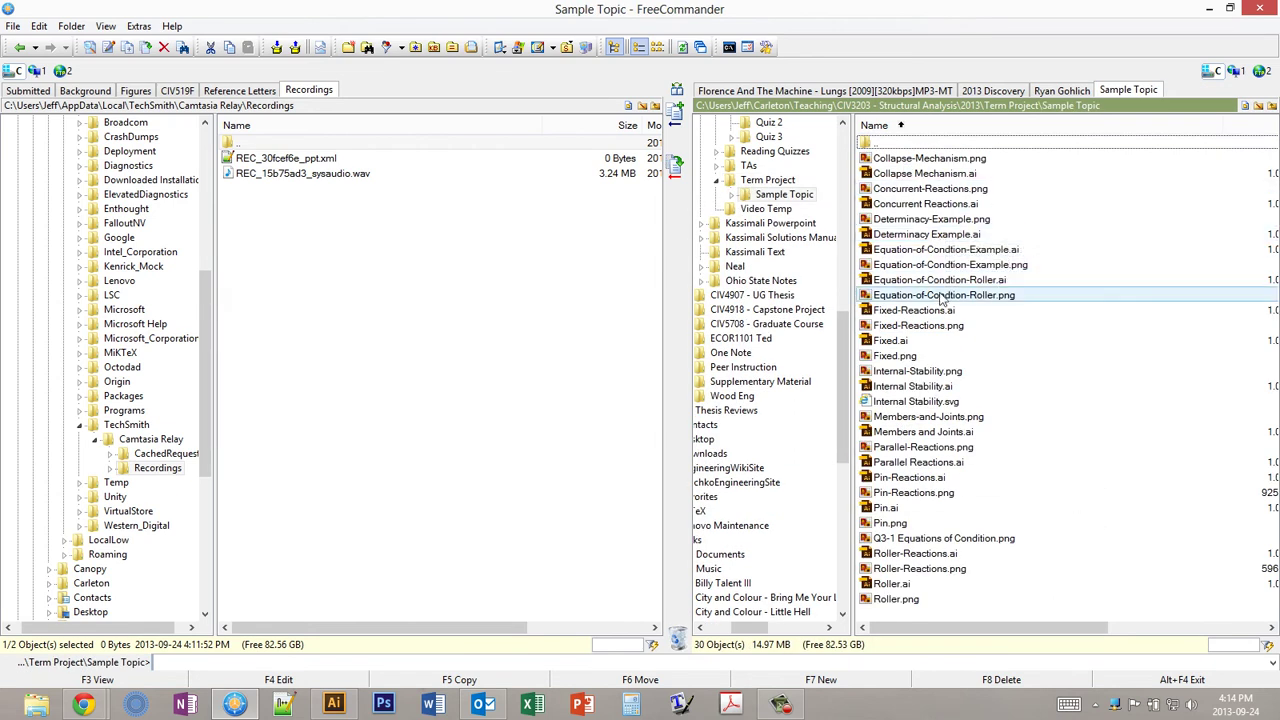
- Open Q3-1 Equations of Condition.png and inspect the exported image up close and in full
double_click(948, 541)
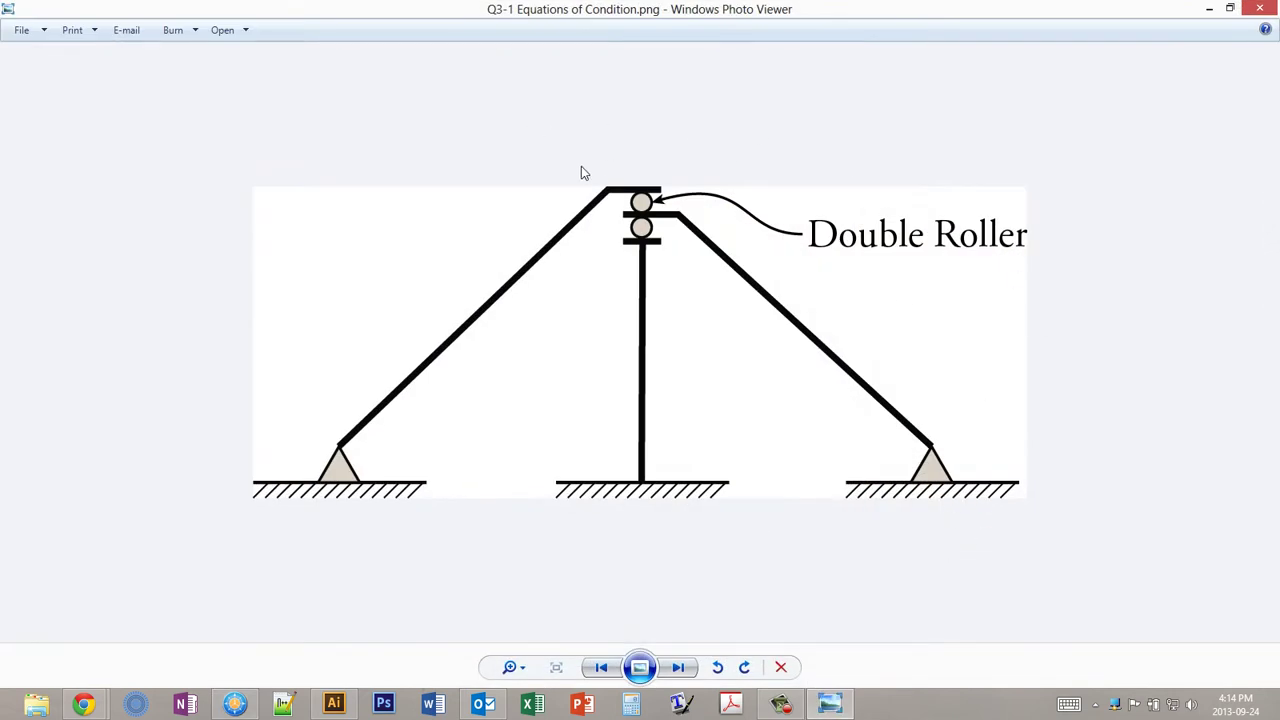
scroll(632, 394, up, 2)
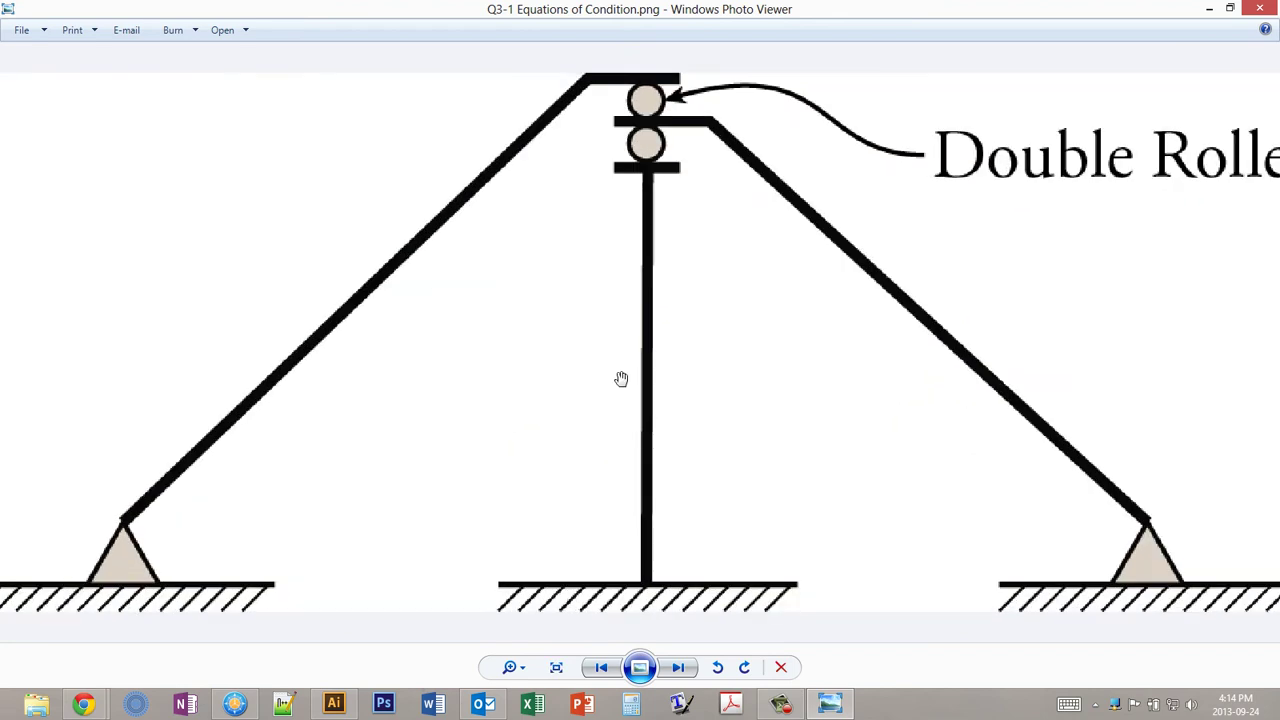
scroll(218, 548, down, 1)
scroll(133, 589, up, 1)
scroll(191, 543, down, 2)
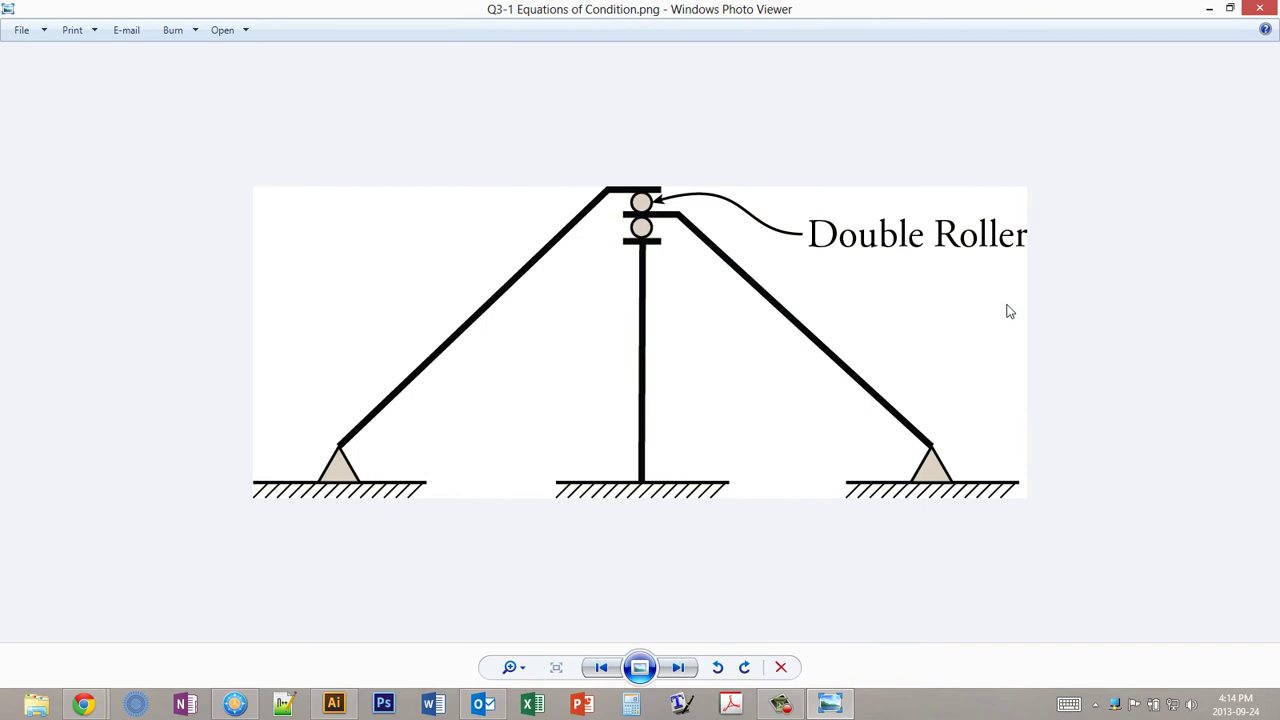
- Close the image viewer, switch to Chrome and open the Engineering Wiki's file upload form
double_click(12, 8)
click(84, 706)
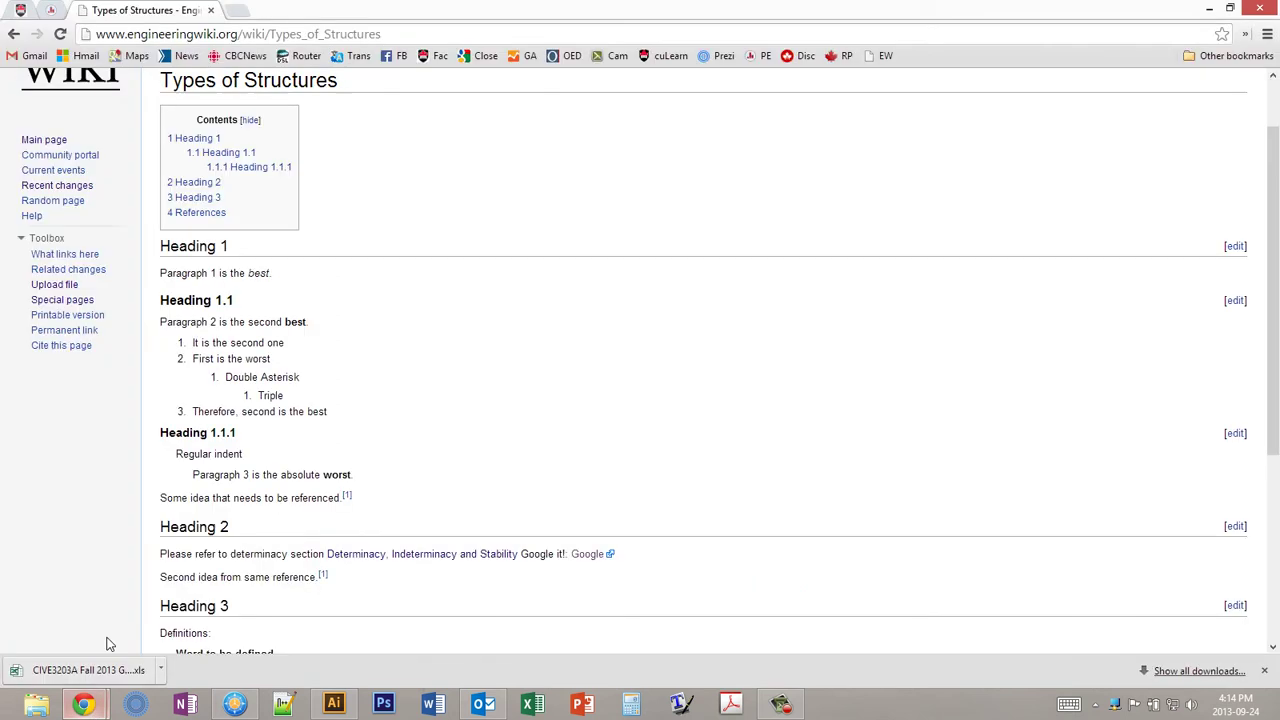
scroll(490, 378, up, 1)
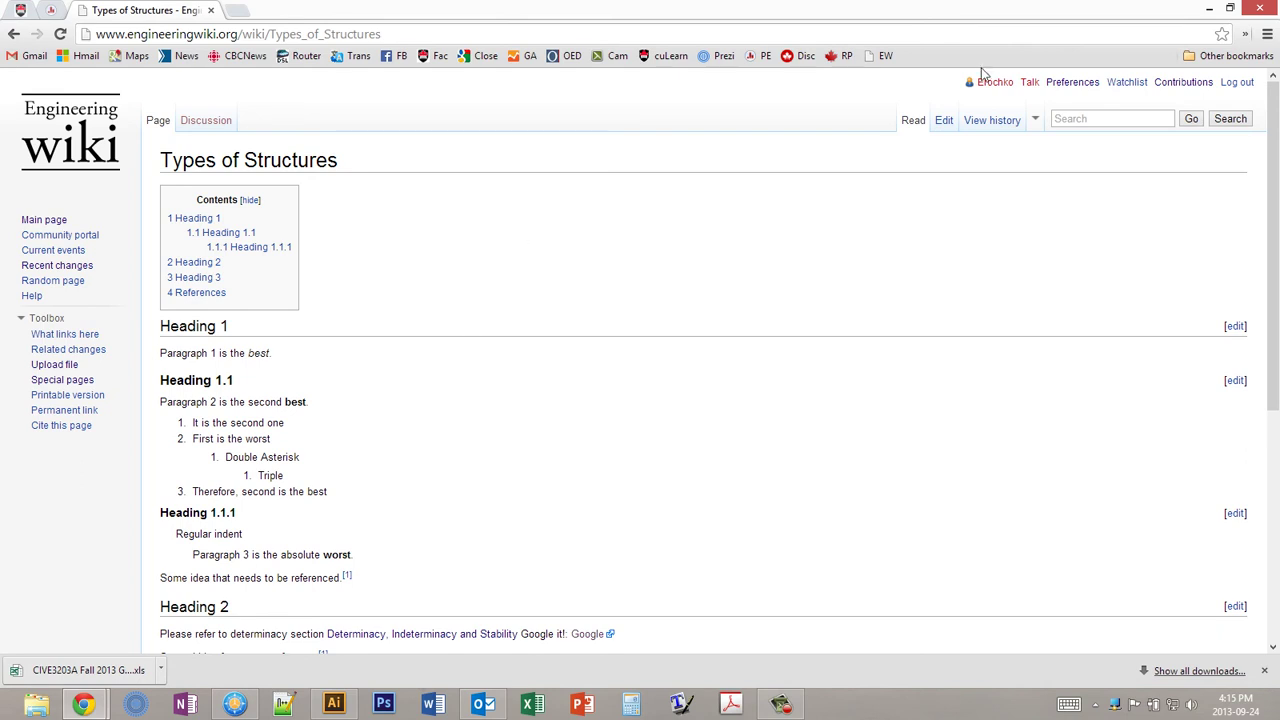
scroll(684, 340, down, 1)
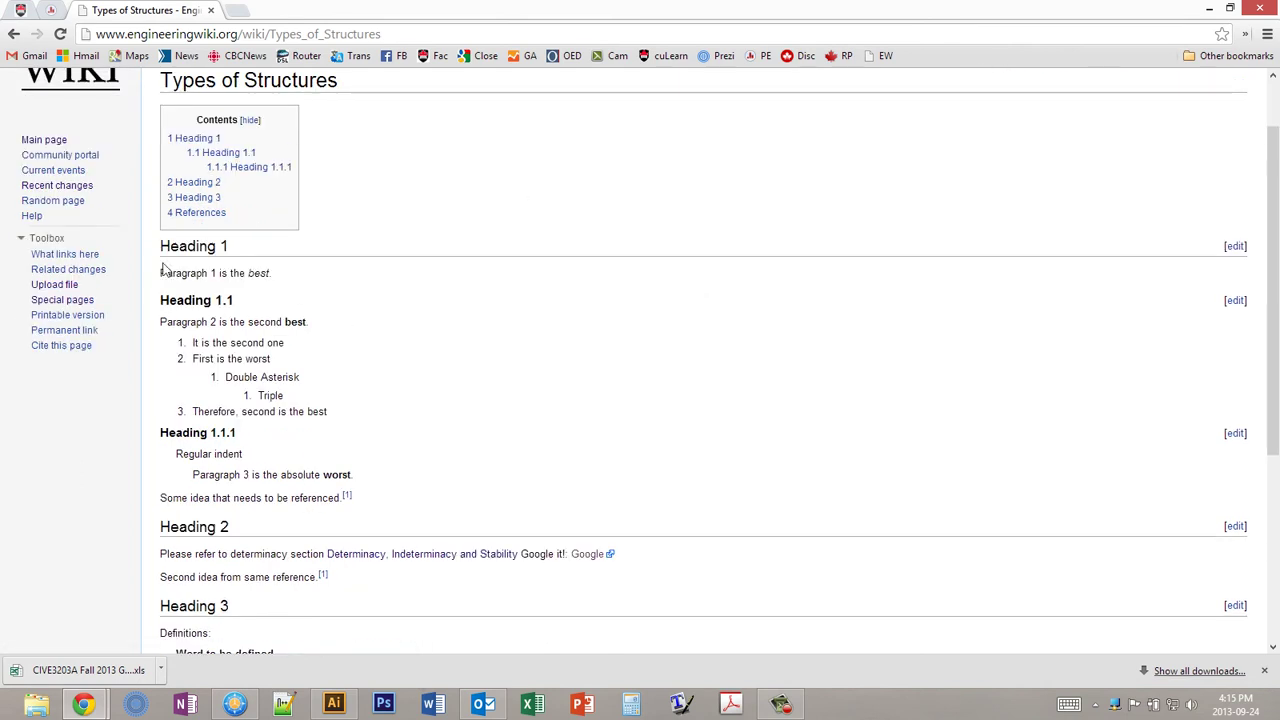
click(56, 287)
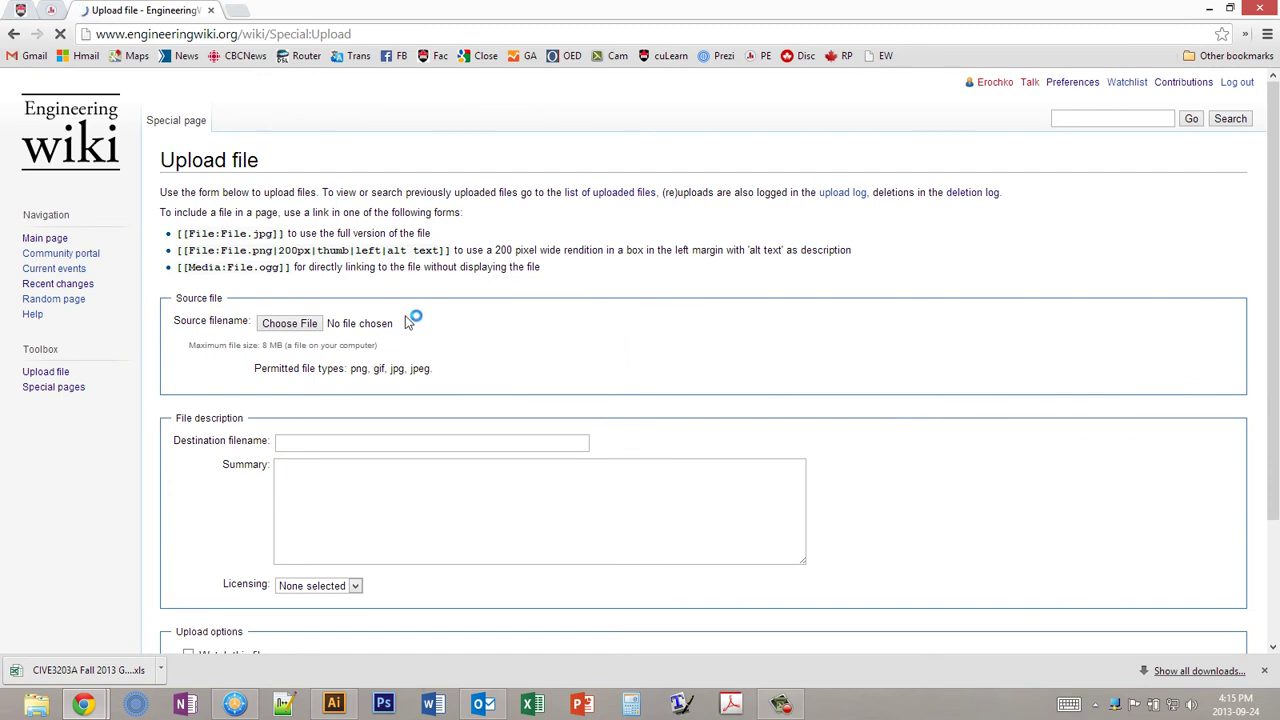
- Choose Q3-1 Equations of Condition.png from the Sample Topic folder as the source file
click(321, 324)
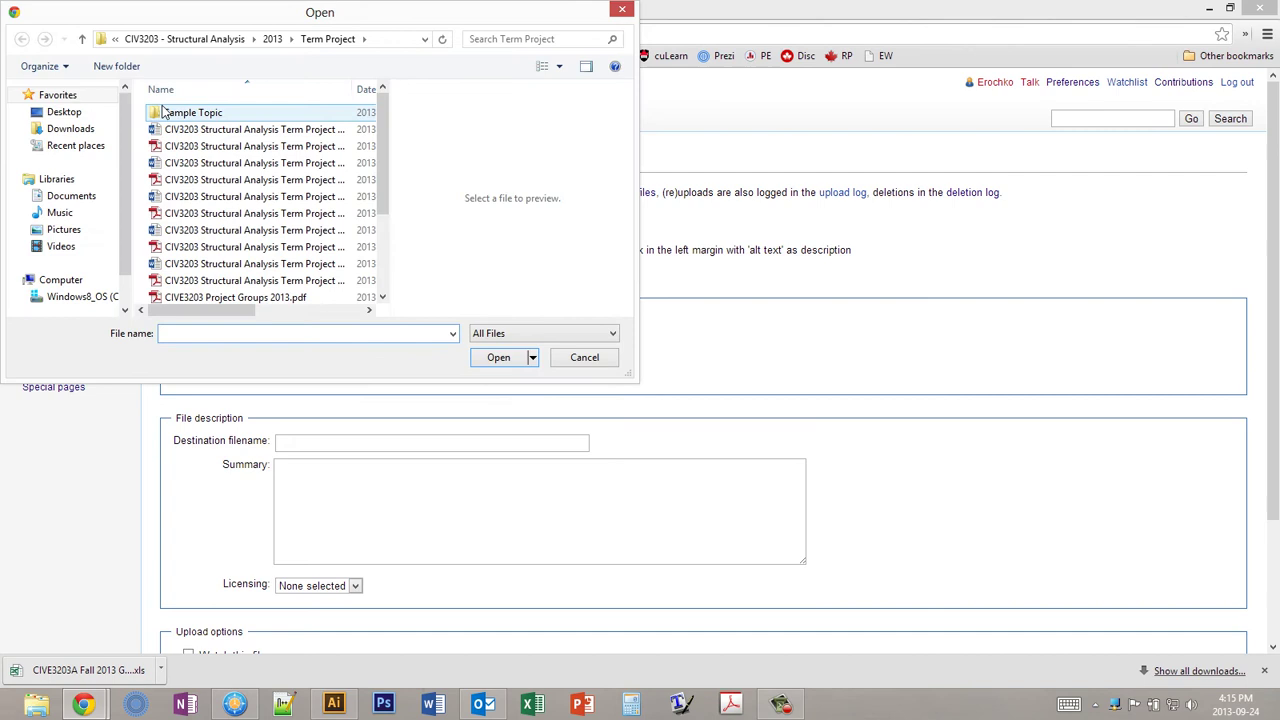
double_click(168, 113)
click(384, 152)
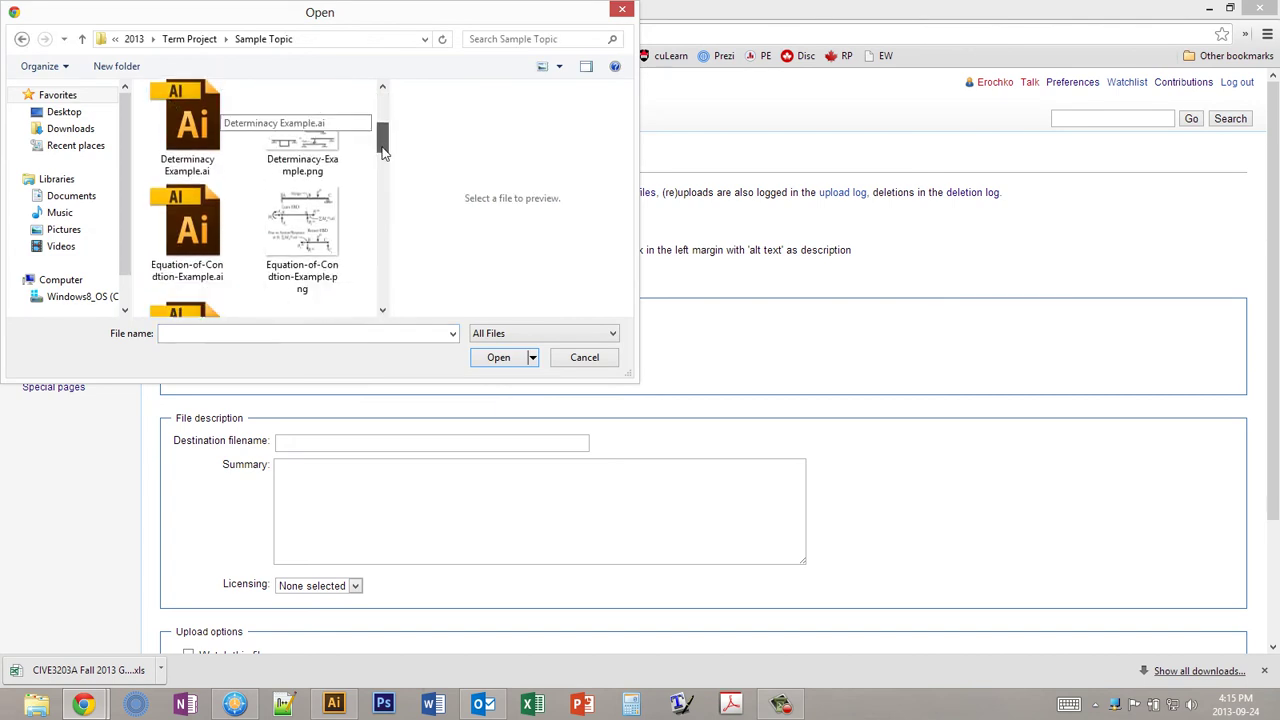
drag(384, 152, 379, 262)
click(329, 171)
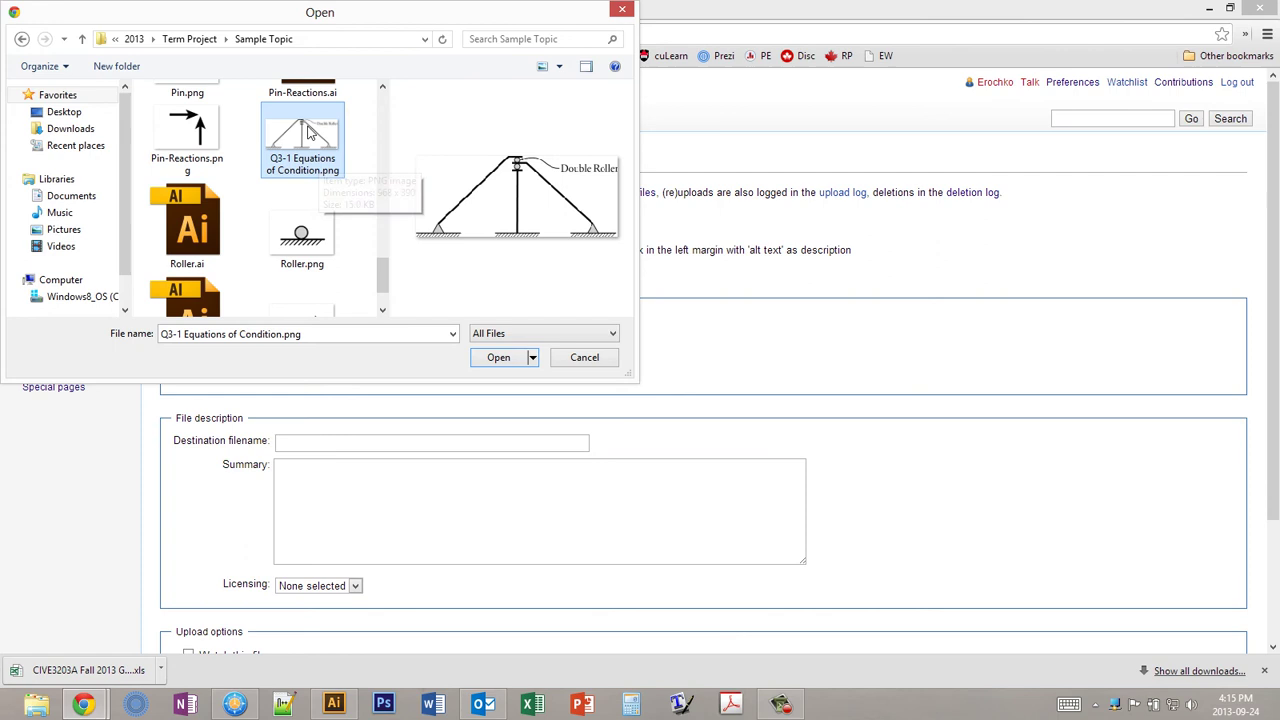
click(500, 362)
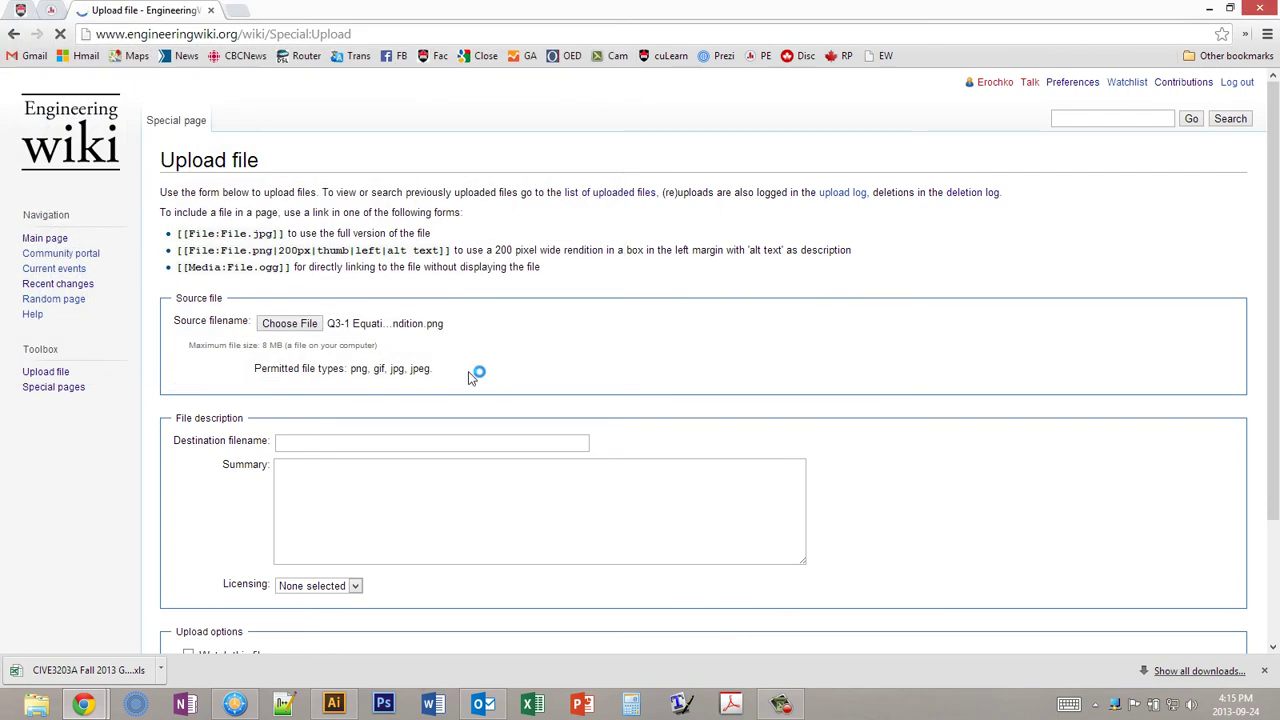
- Review the permitted file types listed for the source file on the upload form
drag(350, 372, 430, 372)
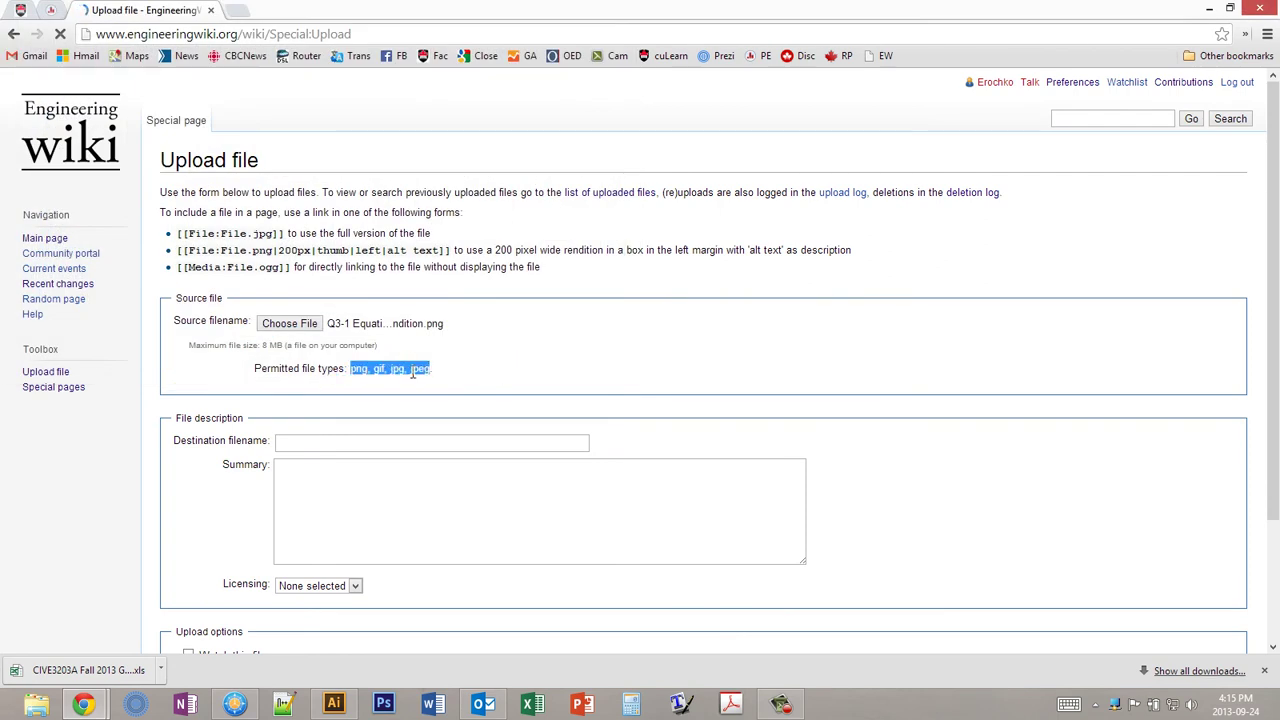
triple_click(387, 375)
click(387, 375)
double_click(353, 372)
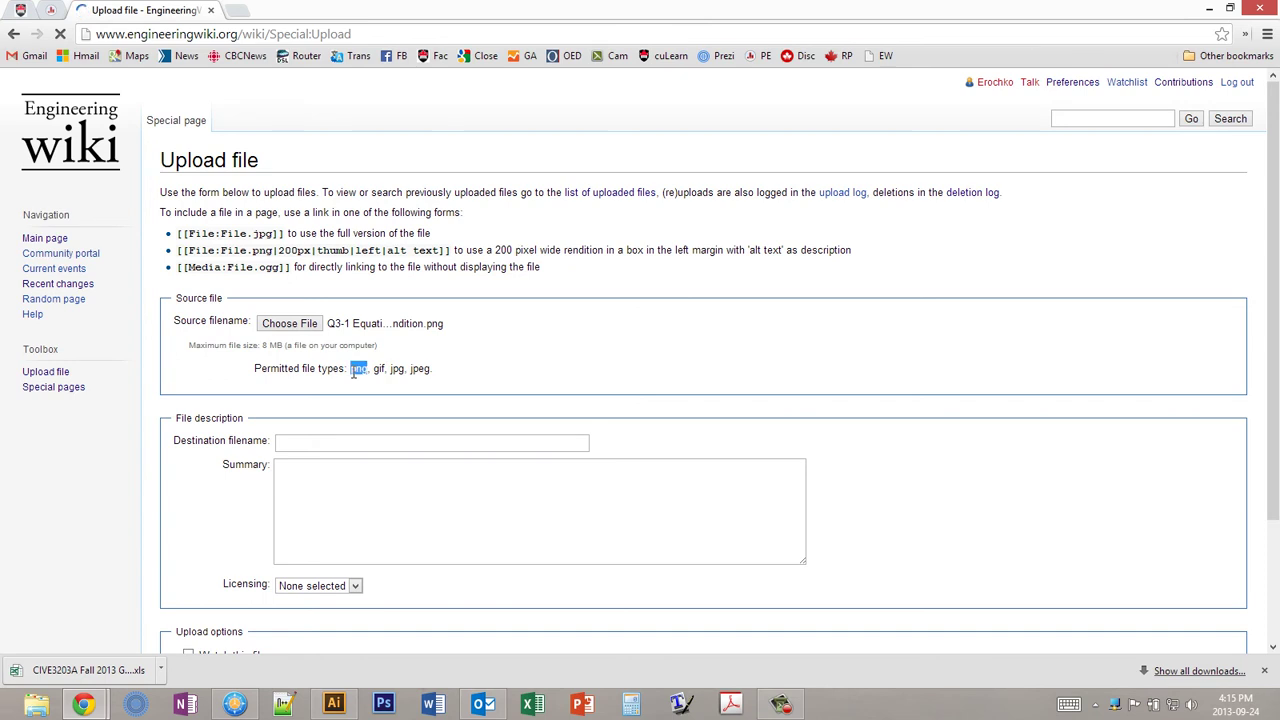
triple_click(387, 372)
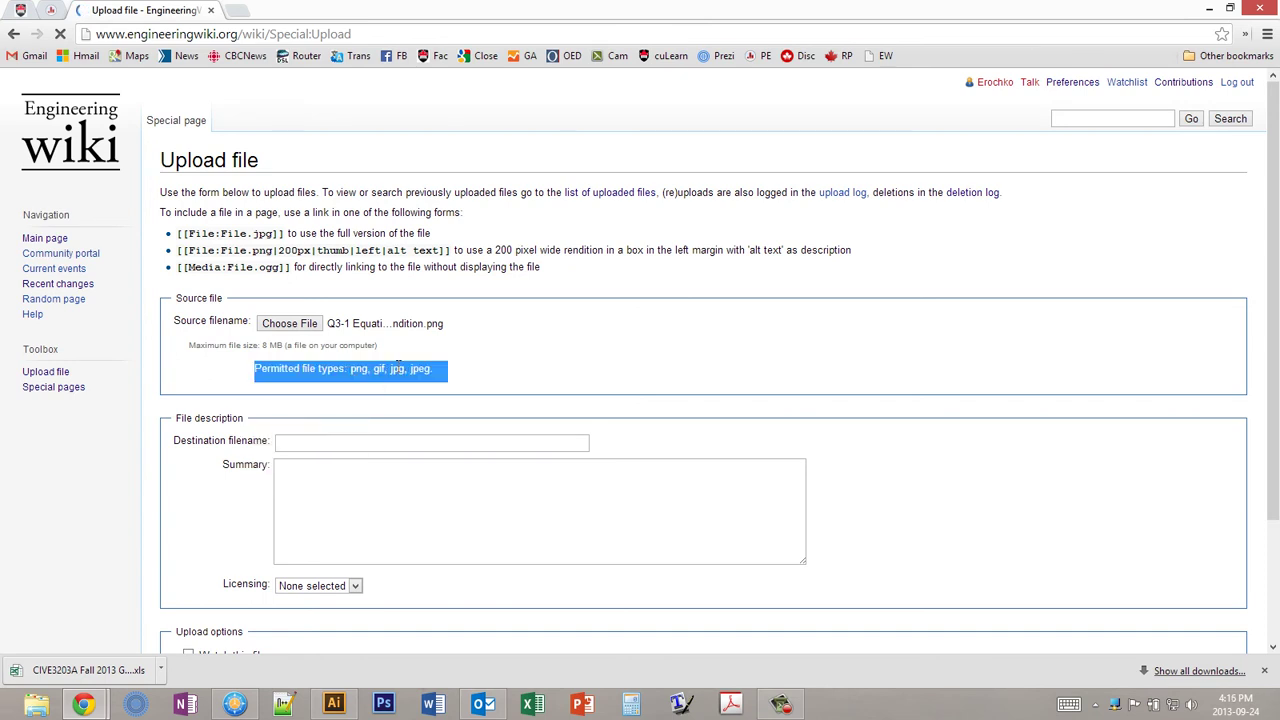
click(407, 385)
double_click(398, 370)
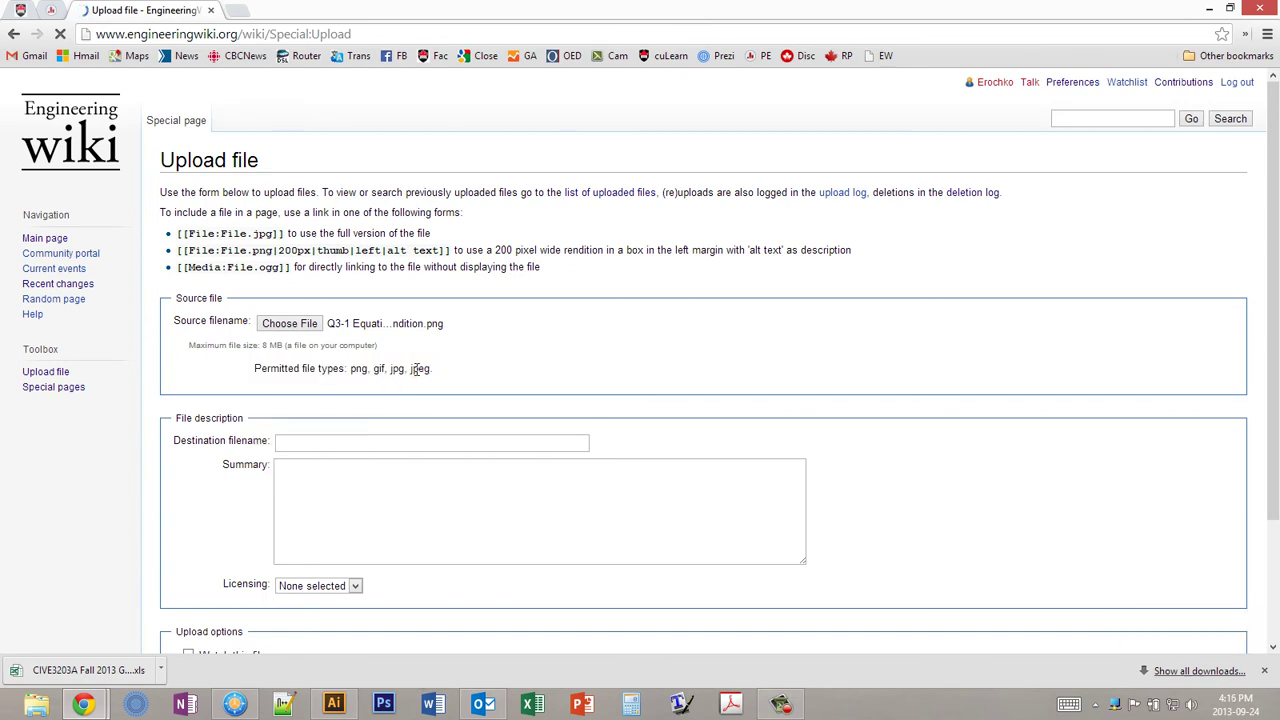
double_click(418, 370)
double_click(397, 369)
click(397, 370)
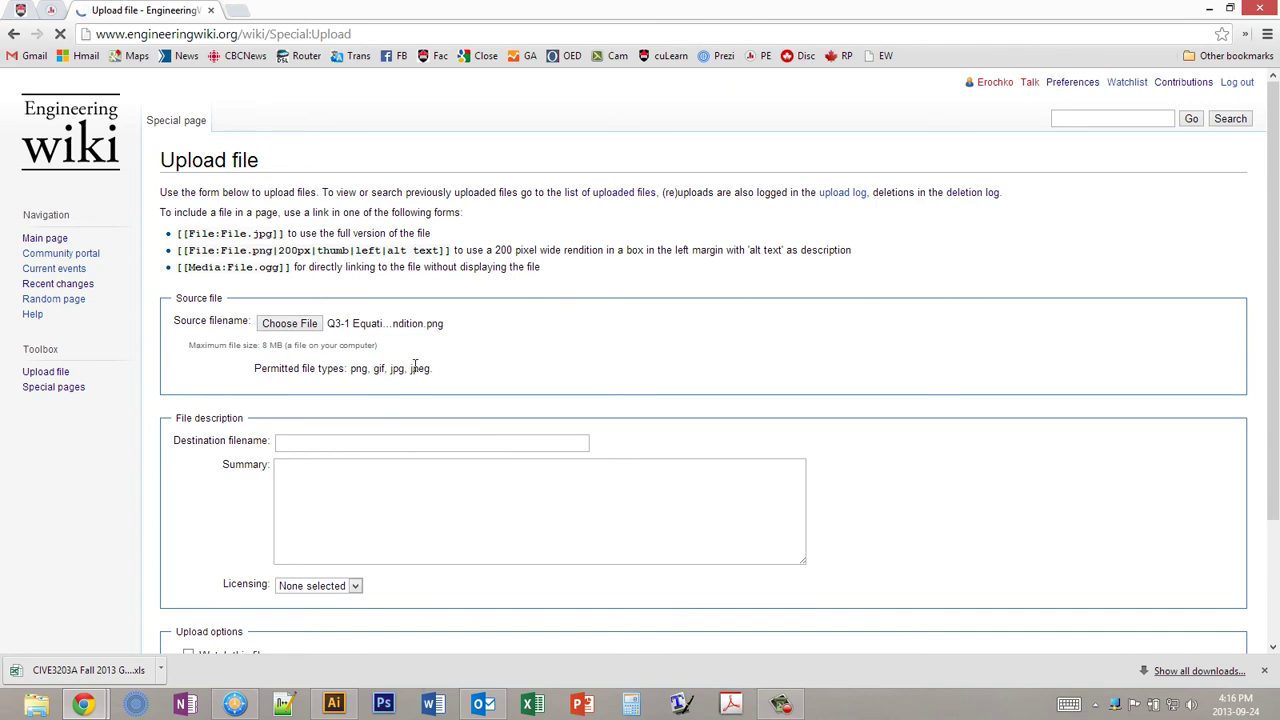
- Set the destination filename to Equation-of-Condition-Extra.png
scroll(388, 348, down, 1)
click(332, 361)
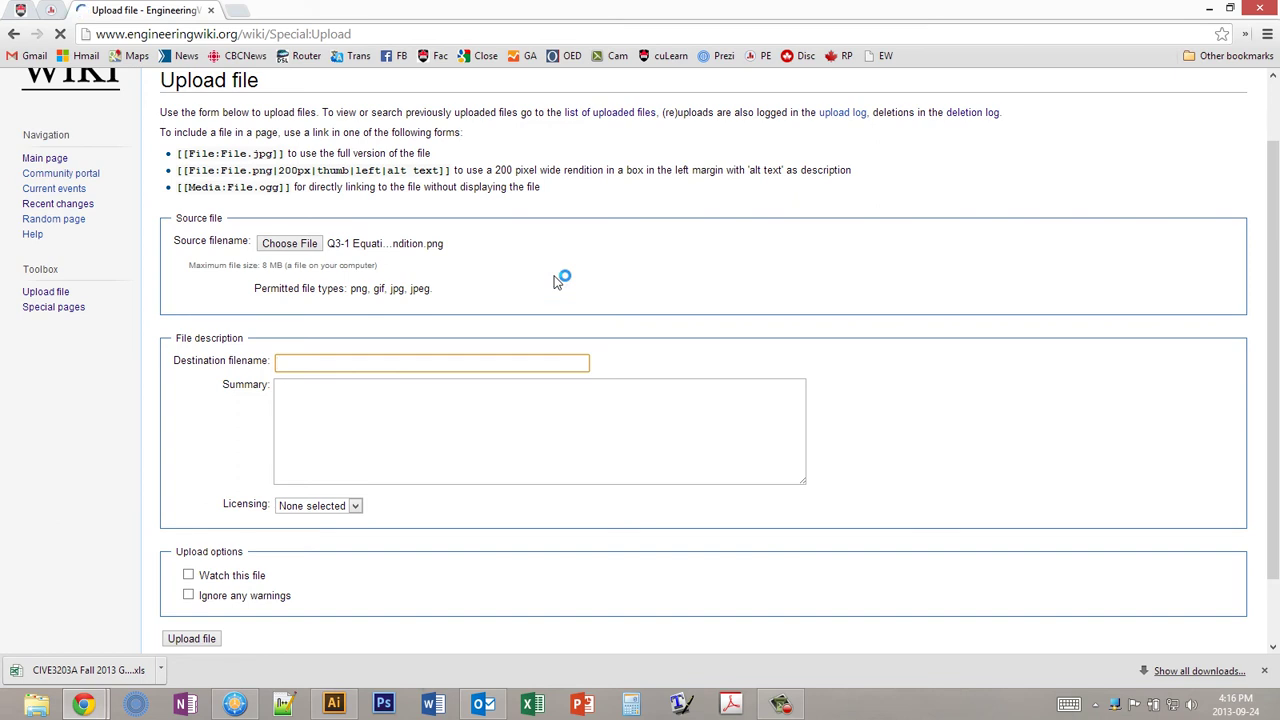
text(Equa)
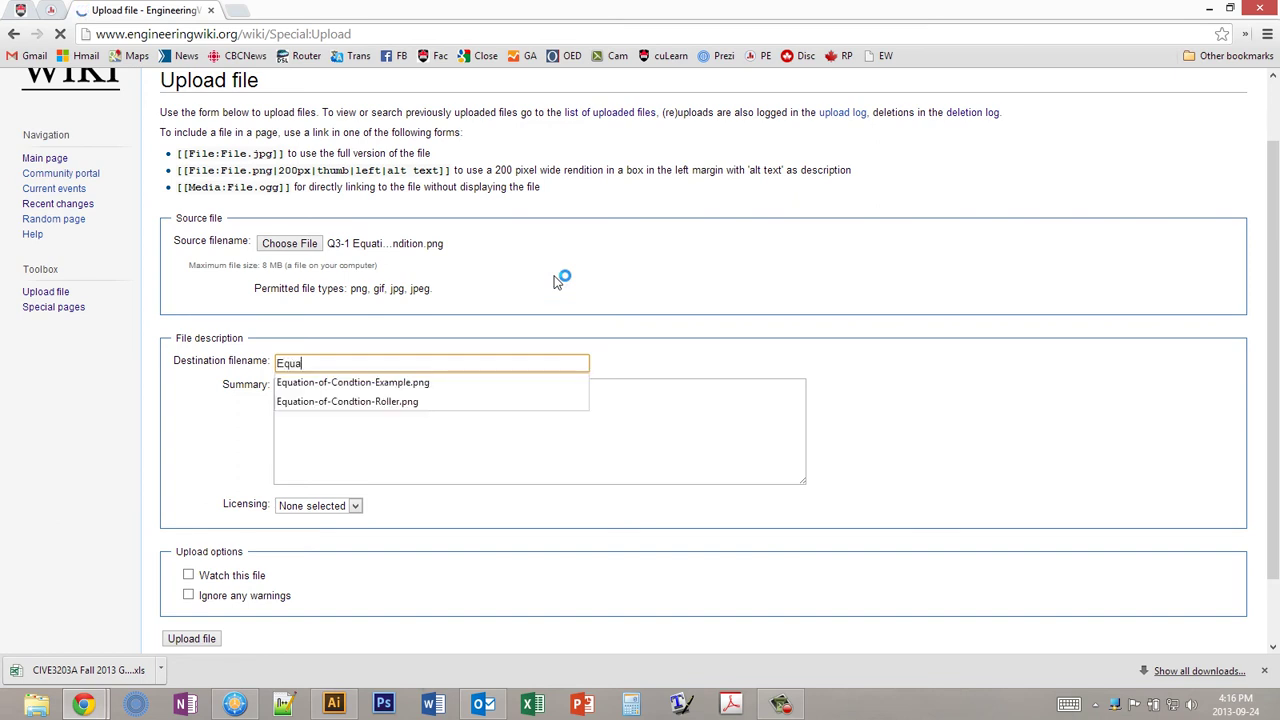
text(tion o)
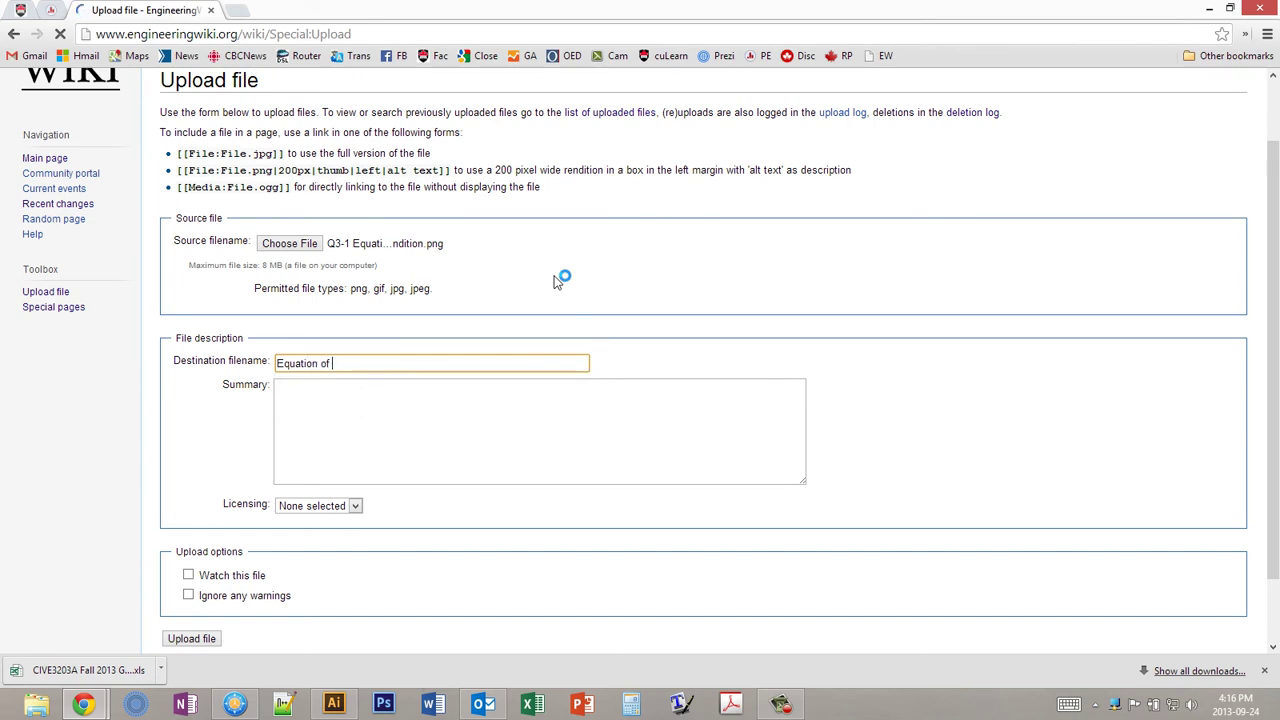
text(f-)
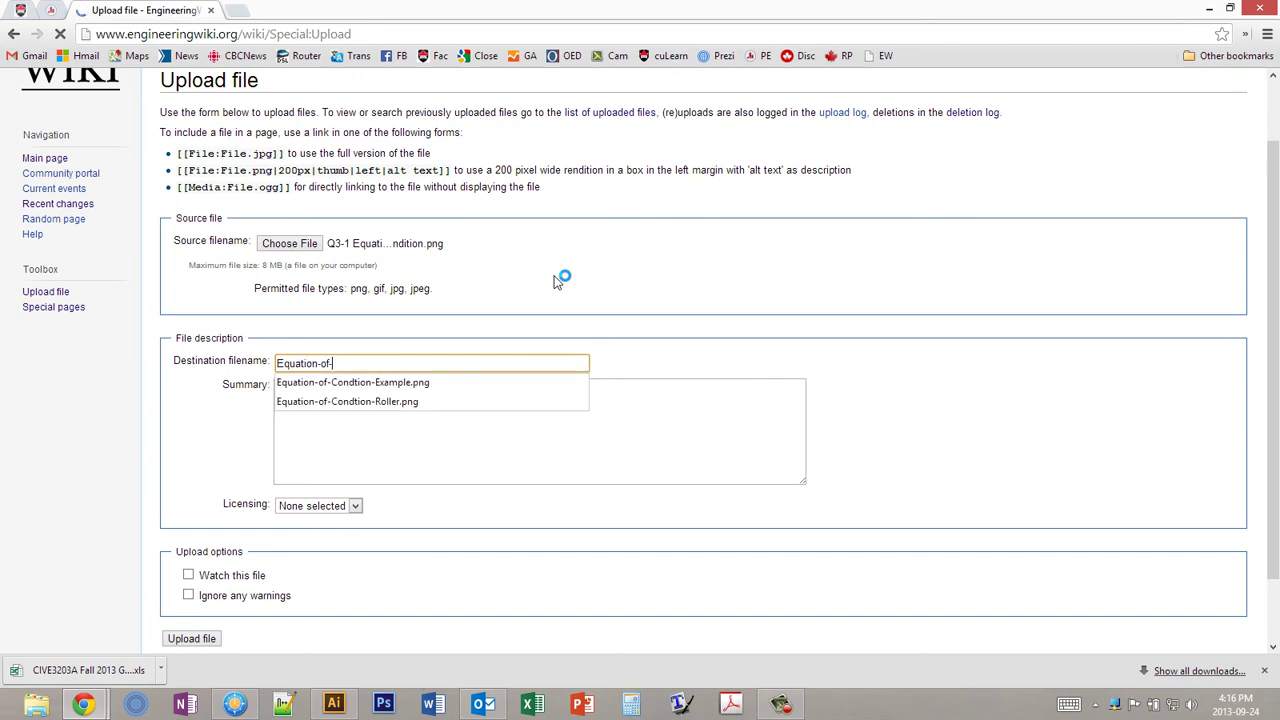
text(Condt)
key(BackSpace)
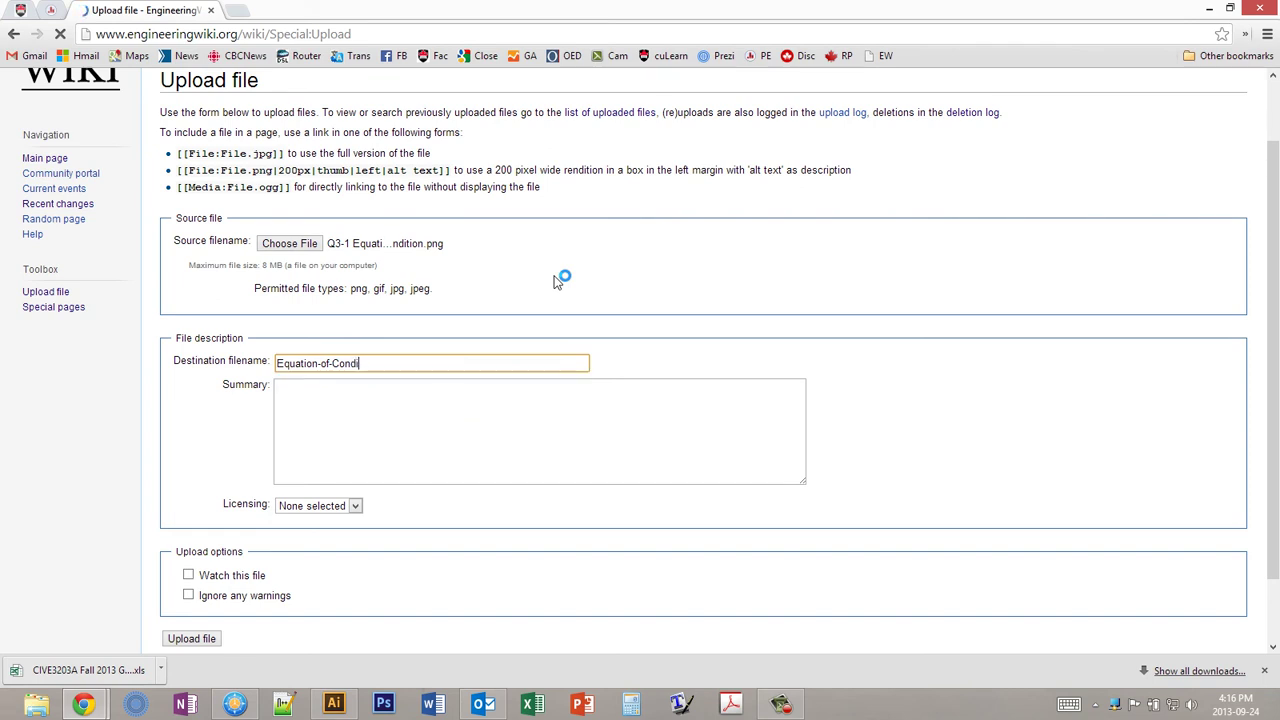
text(ition-Extra.png)
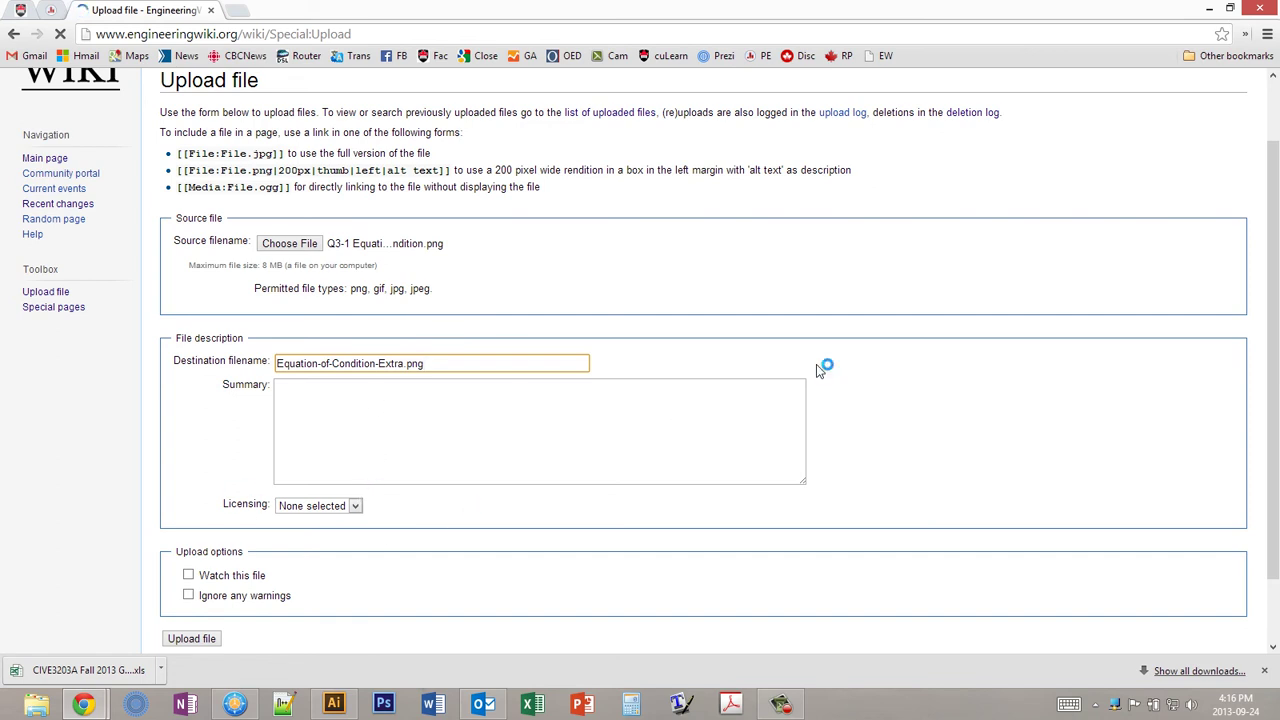
- Enter "Used for the example video" as the file summary and upload the file
click(402, 402)
text(U)
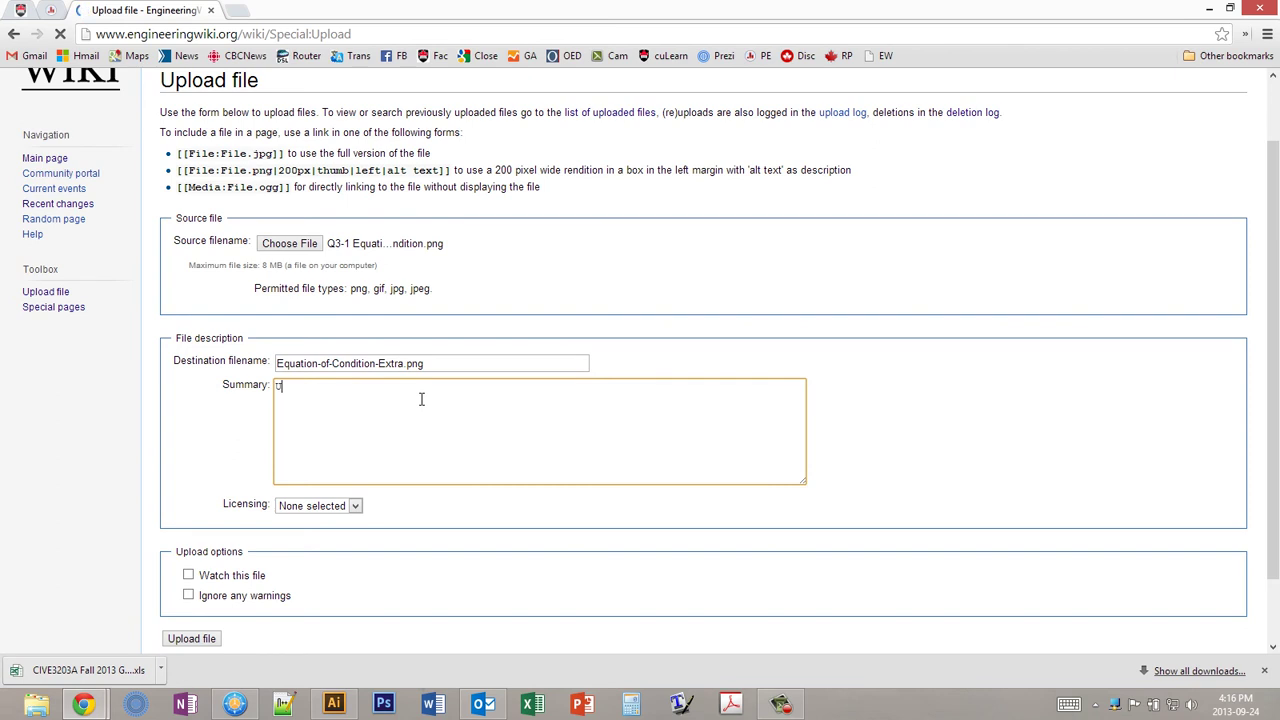
text(sed for the example video)
drag(455, 388, 274, 397)
click(366, 400)
triple_click(277, 390)
double_click(279, 393)
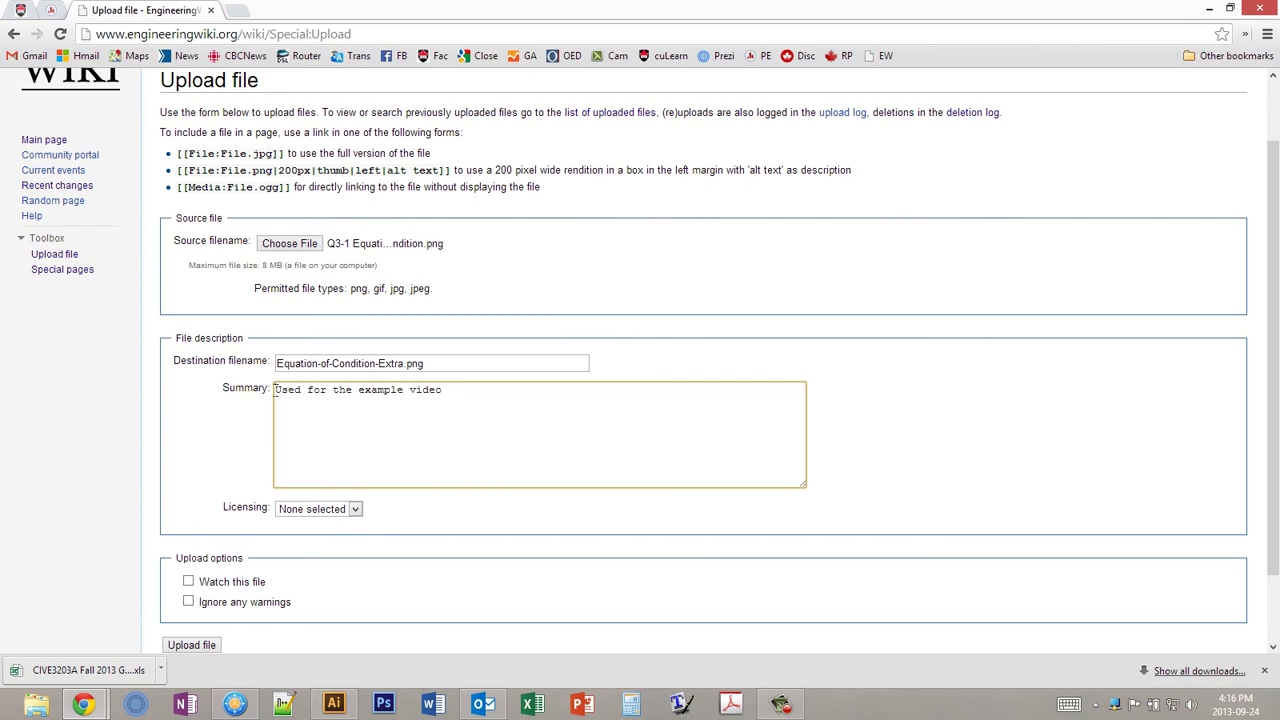
click(191, 645)
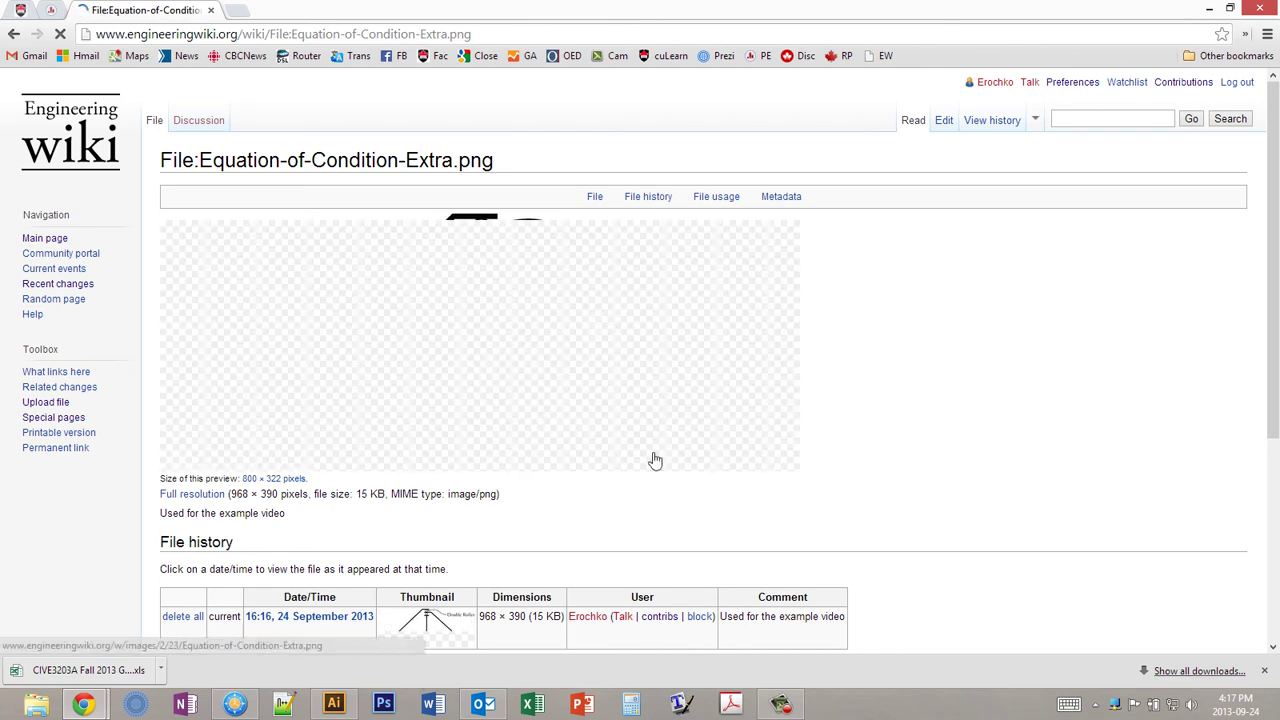
- Examine the uploaded image's file page, including its preview, file history and full-size version
scroll(995, 388, down, 2)
scroll(994, 386, down, 2)
scroll(980, 391, up, 4)
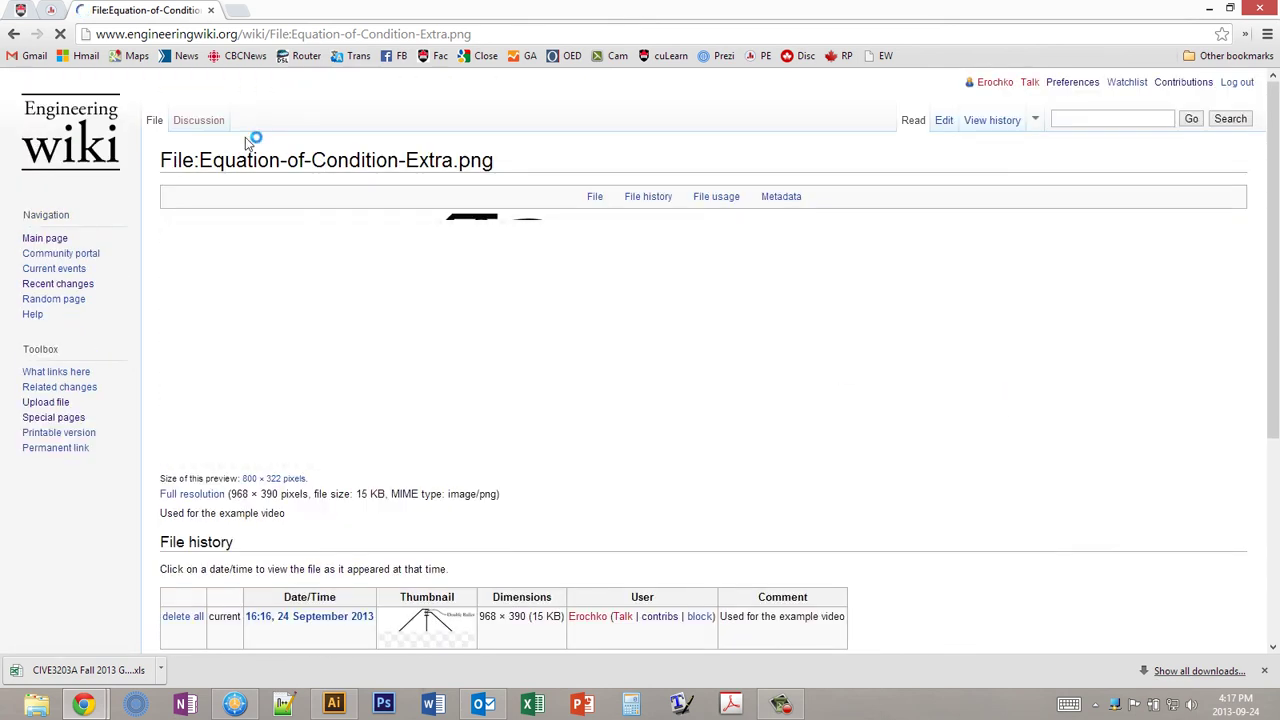
scroll(920, 365, down, 2)
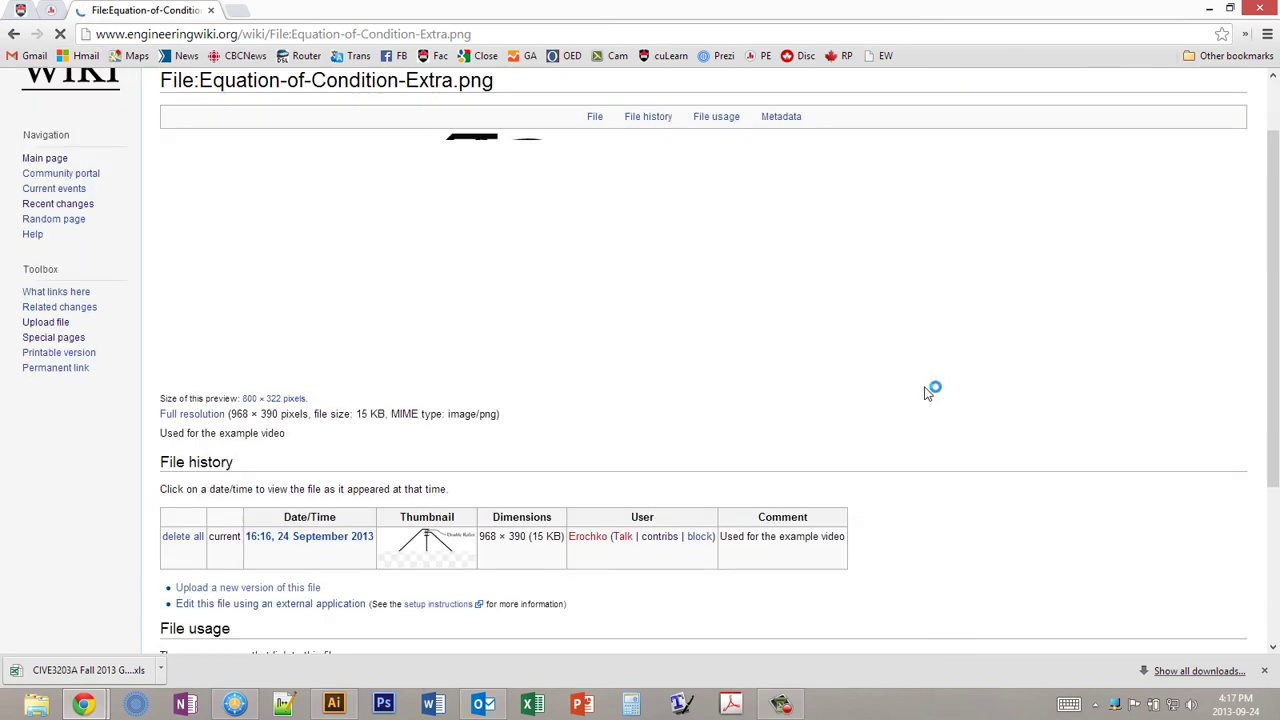
scroll(950, 410, up, 2)
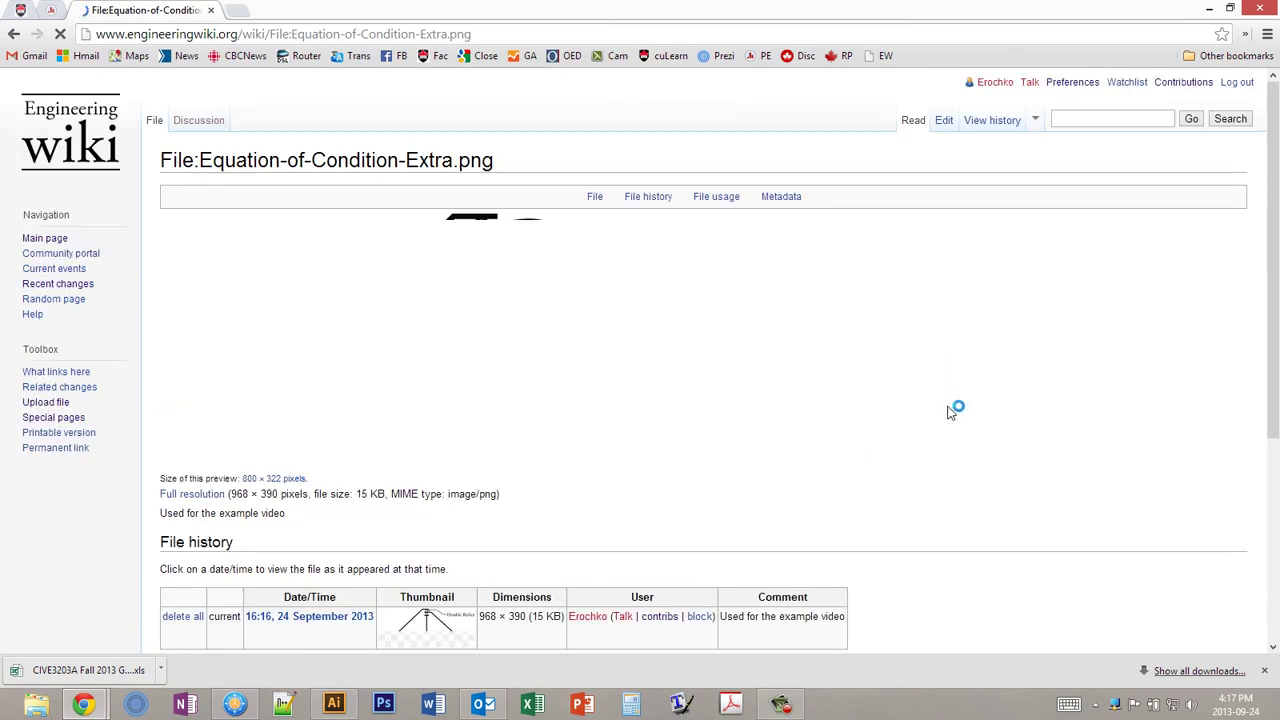
click(320, 403)
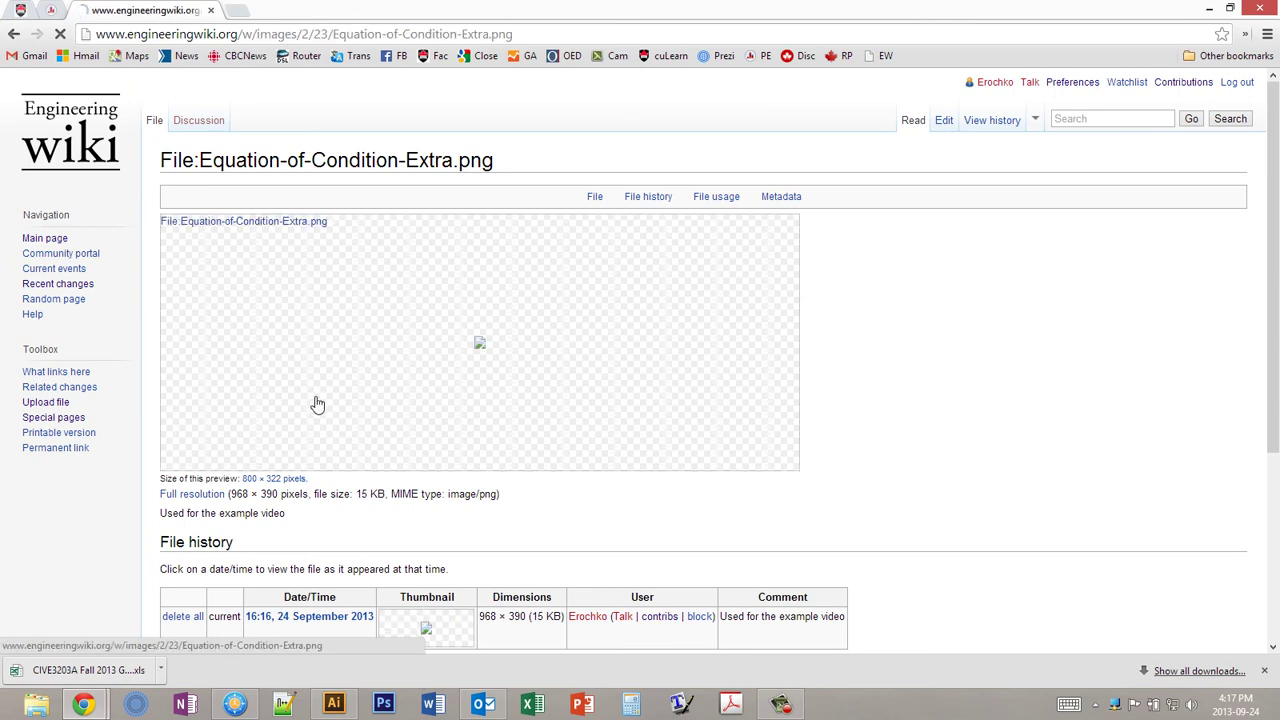
click(14, 34)
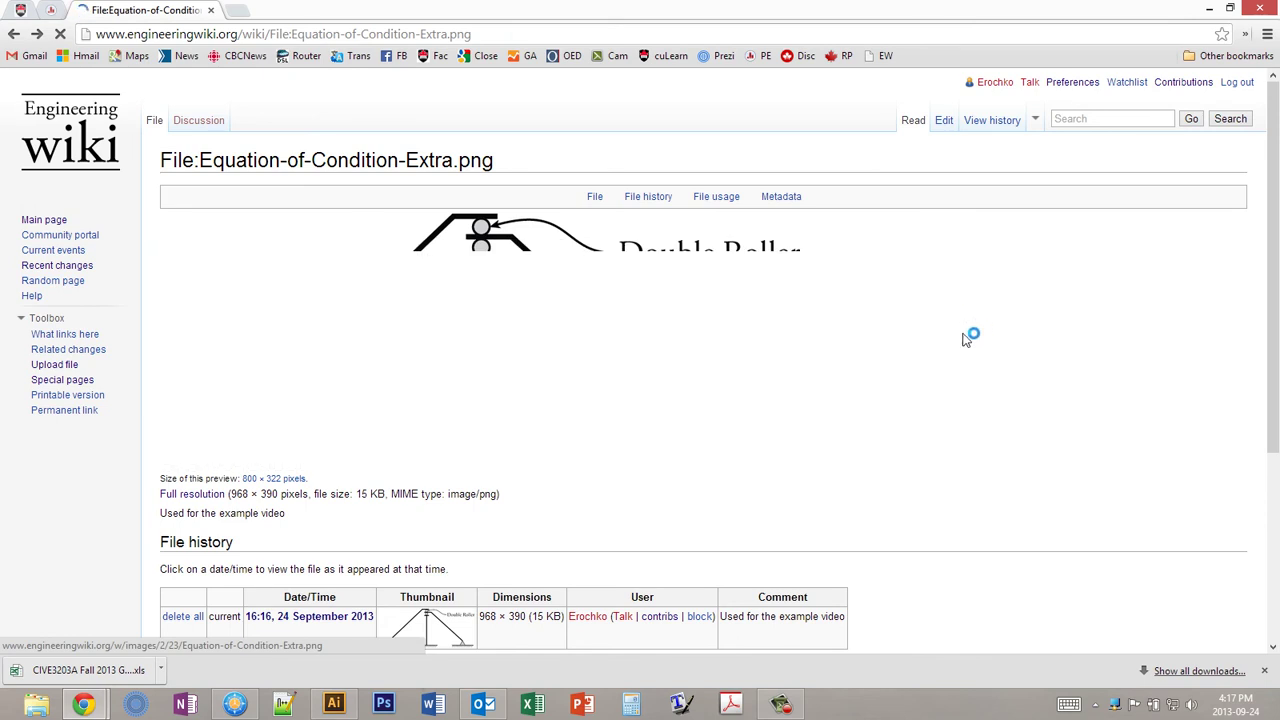
scroll(971, 351, down, 3)
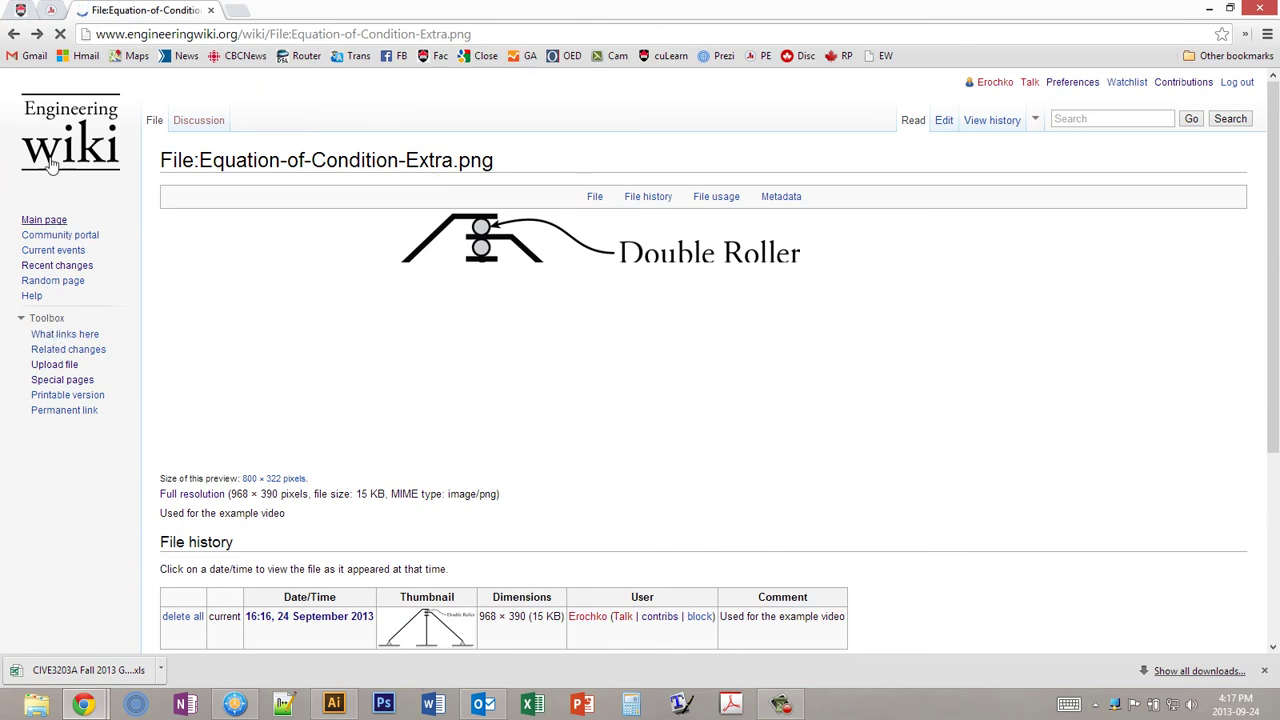
- Go through the wiki's Main Page and Structural Analysis to the Types of Structures page and open it for editing
click(45, 224)
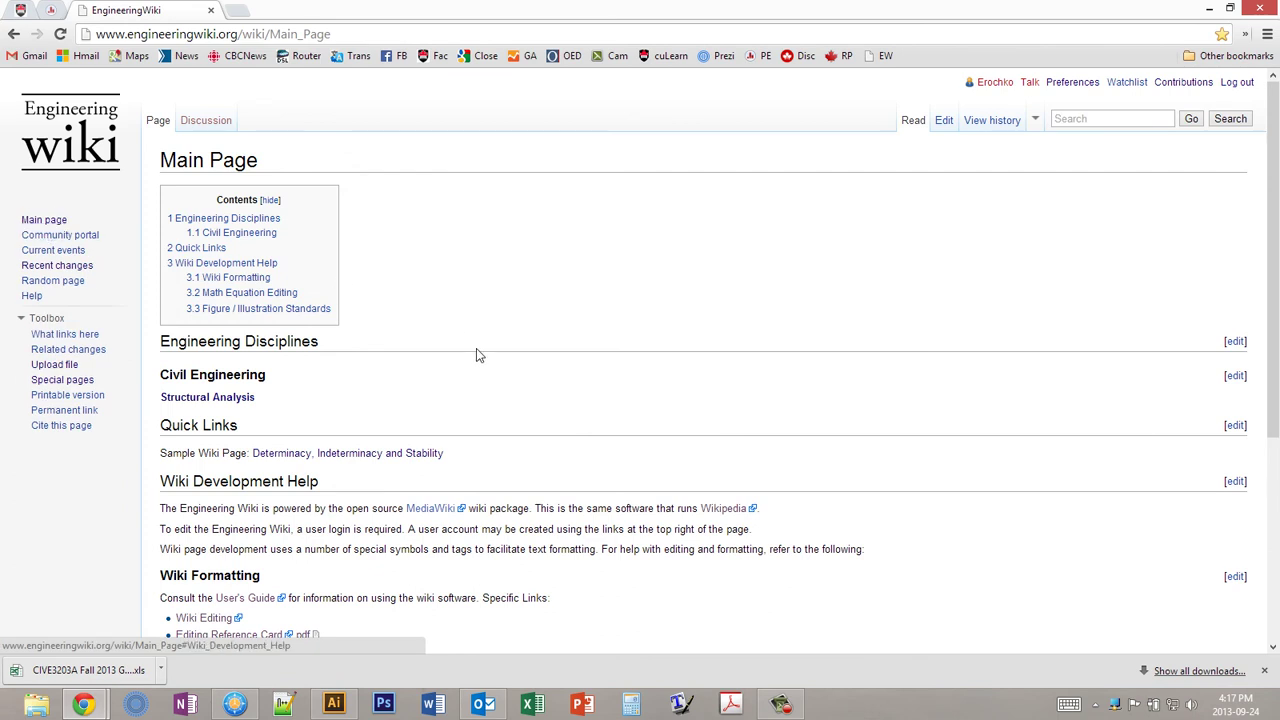
click(240, 399)
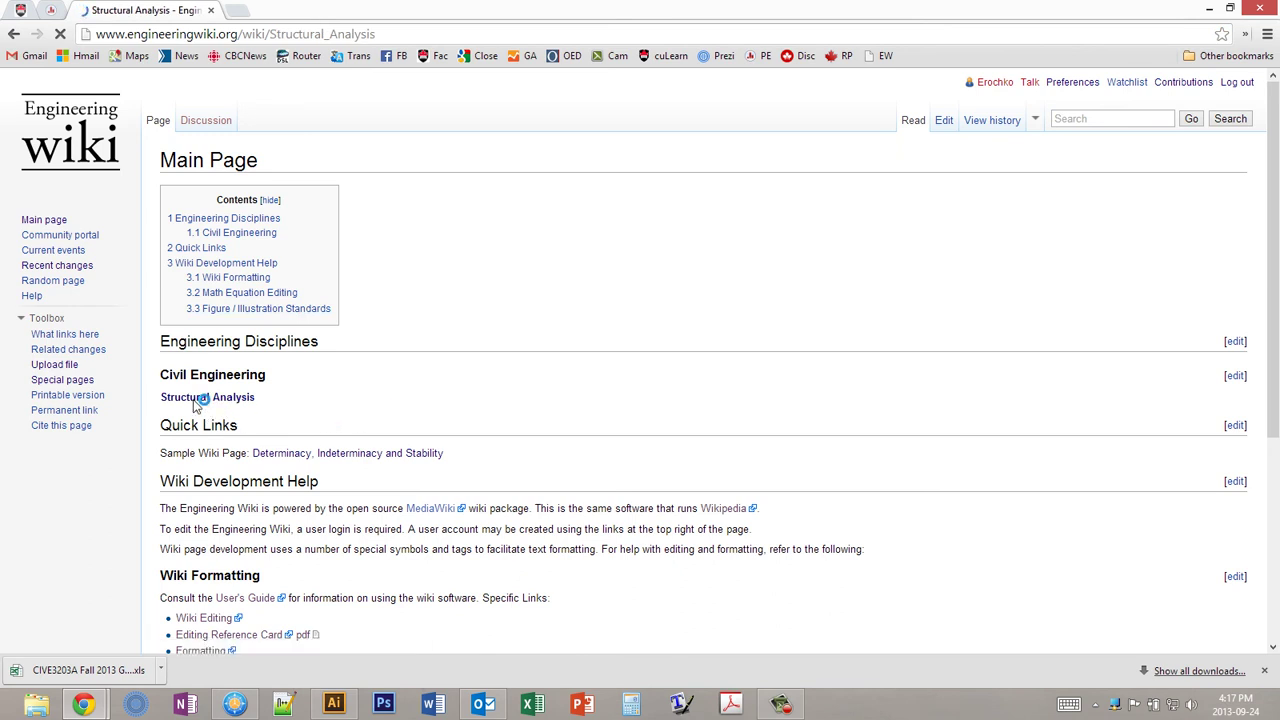
click(216, 446)
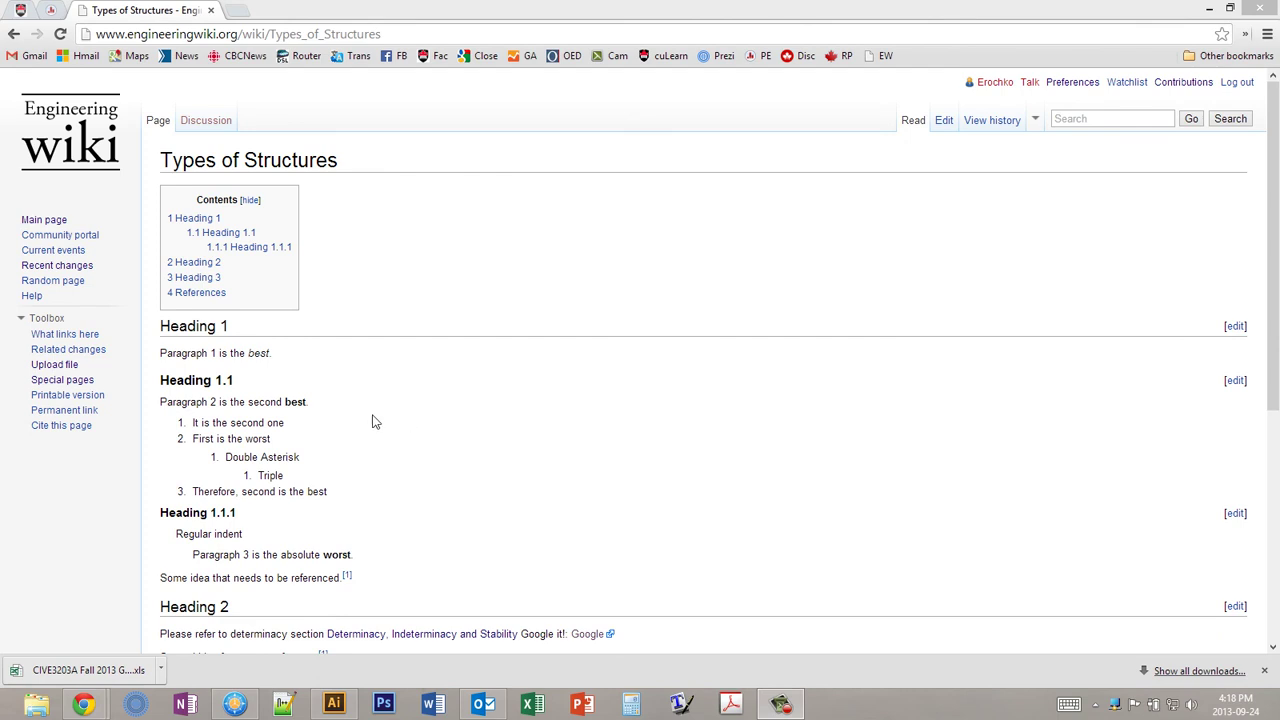
click(945, 121)
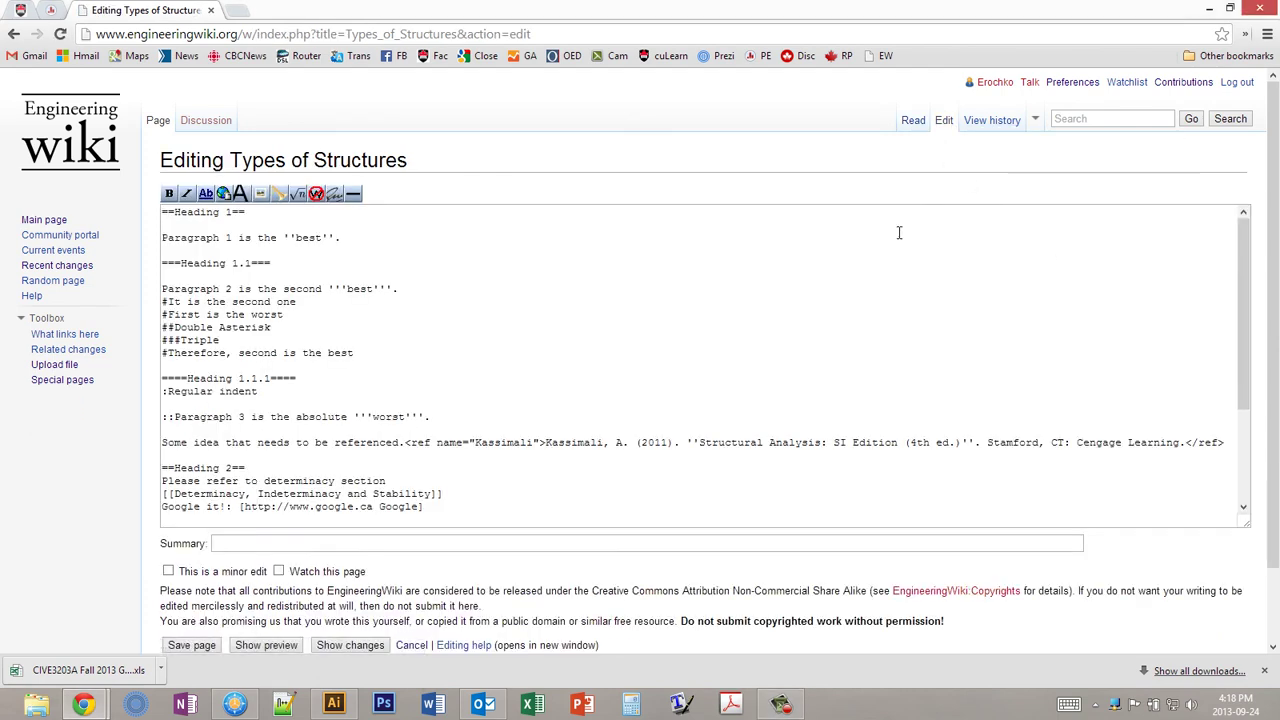
click(476, 339)
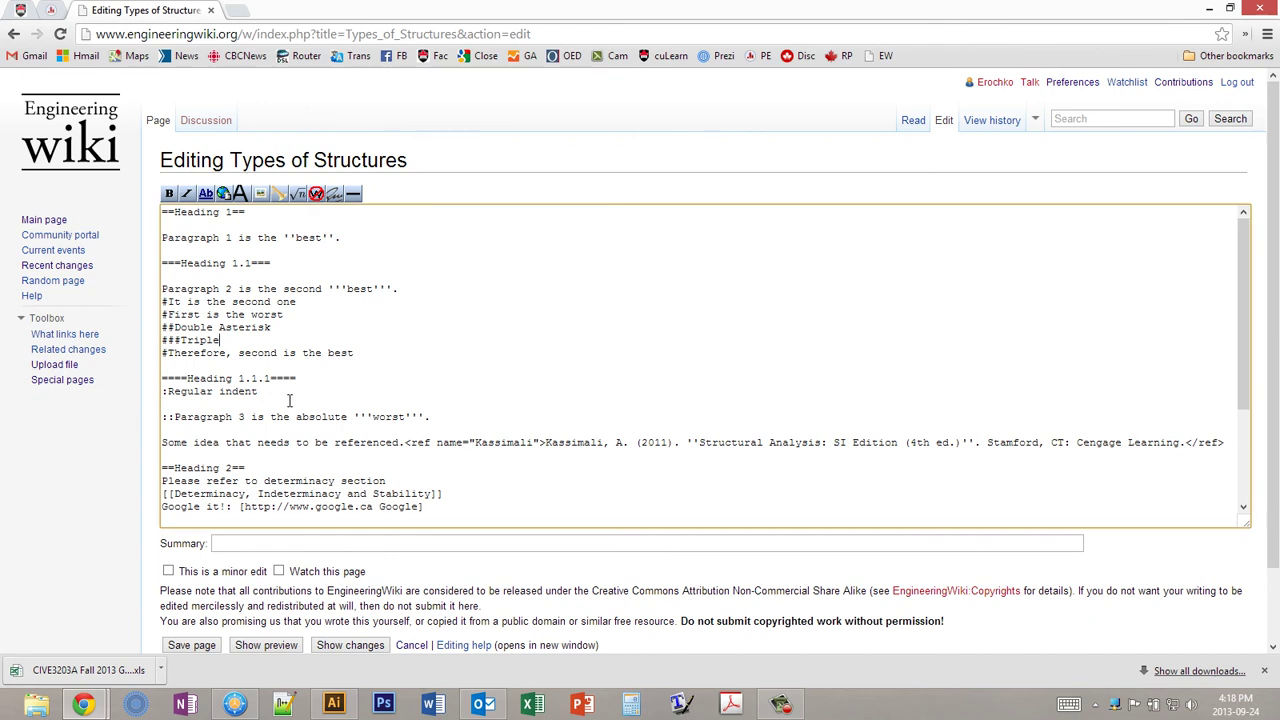
click(289, 400)
drag(163, 391, 262, 392)
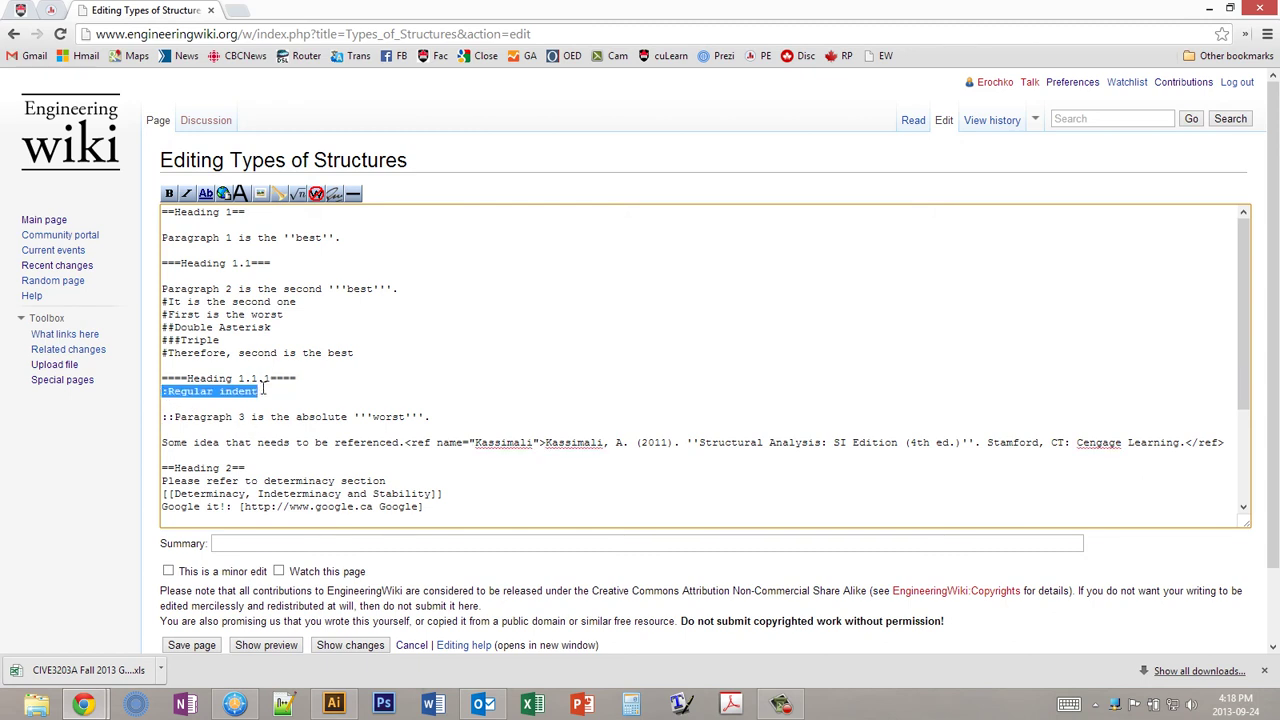
click(284, 392)
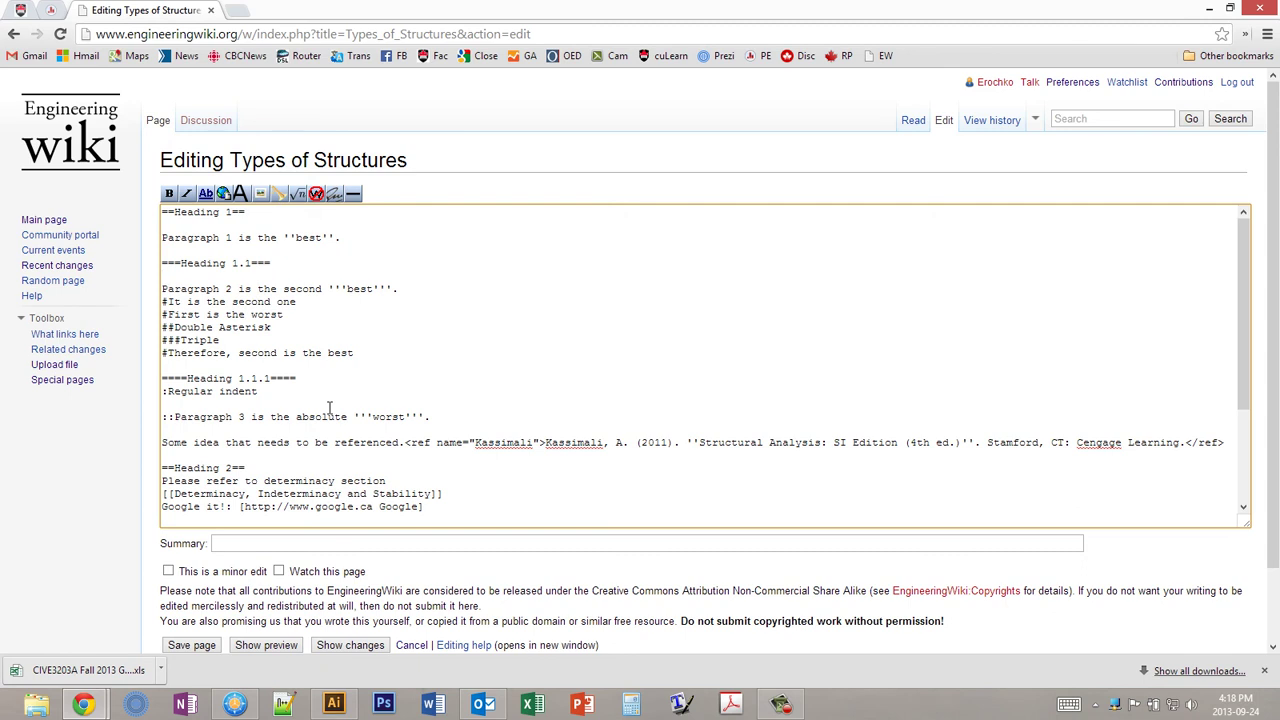
- Try to insert Equations-of-Condition-Extra.png as a framed image captioned "Equation of Condtion Example" under Heading 1.1 and preview the page
key(Return)
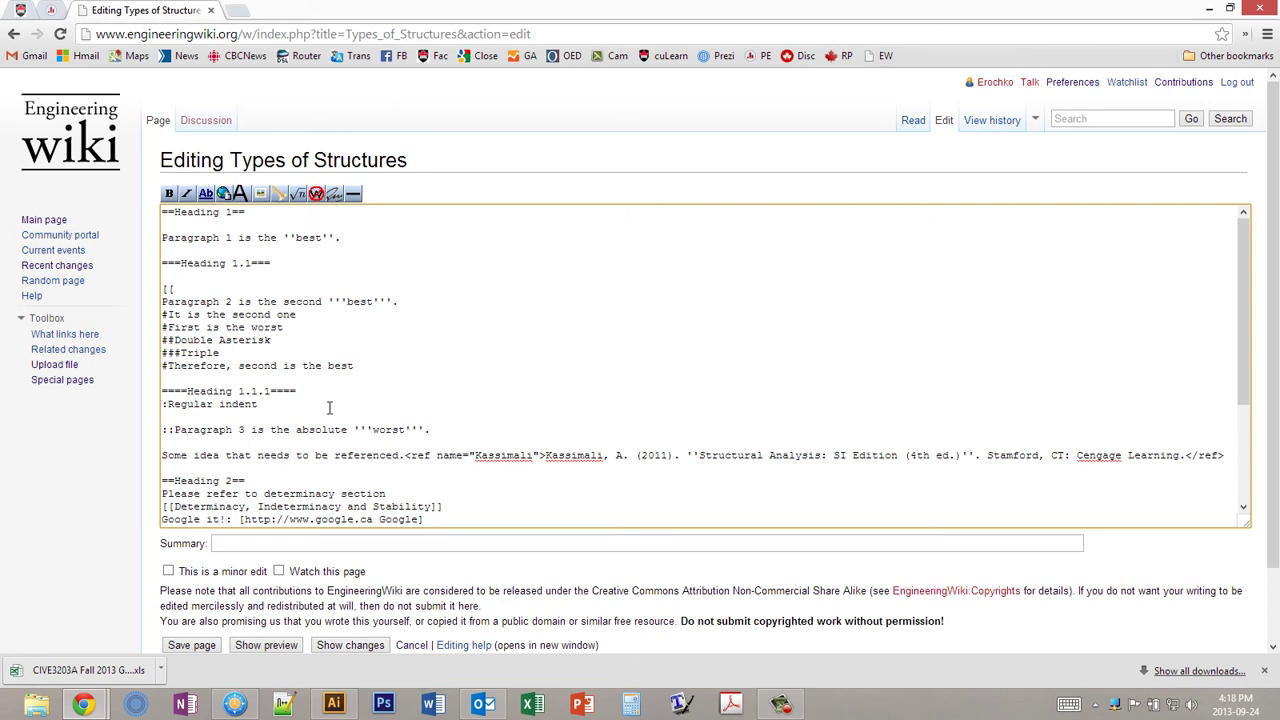
text(mage:Equations-of-Condition-)
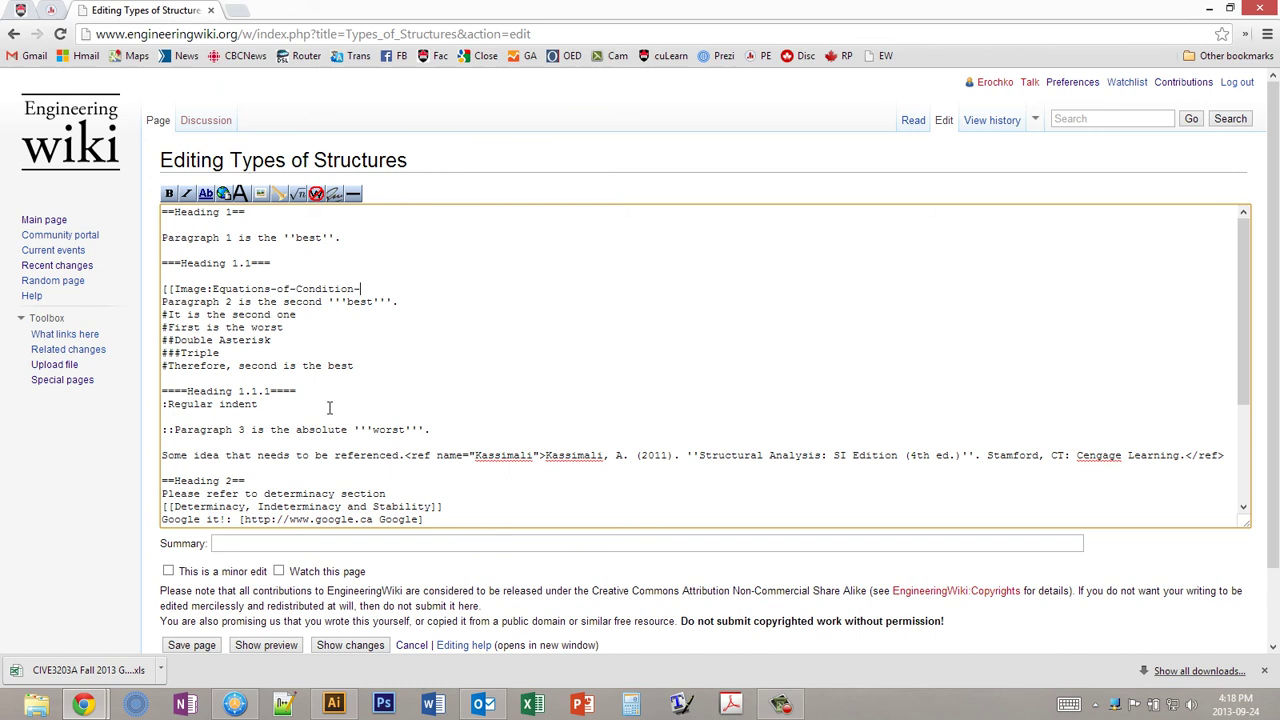
text(ra.png|)
text(fram)
text(e|Equation of Cond)
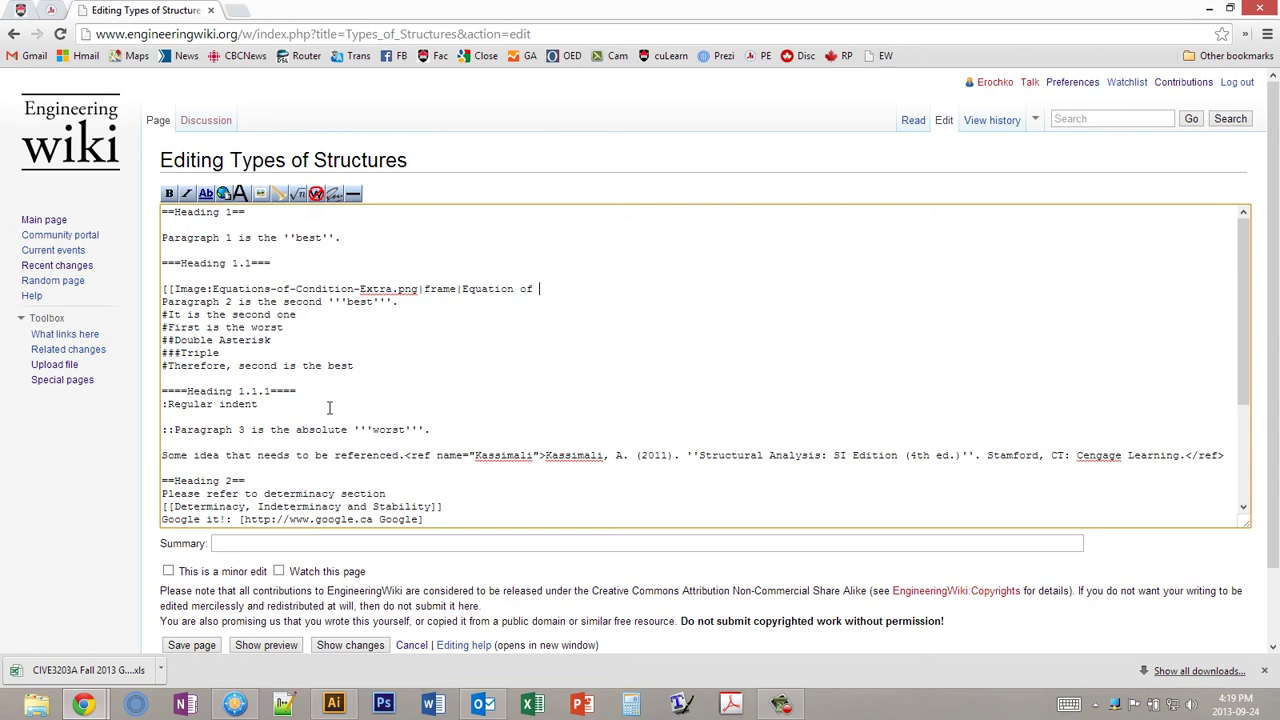
text(tion Example)
click(268, 645)
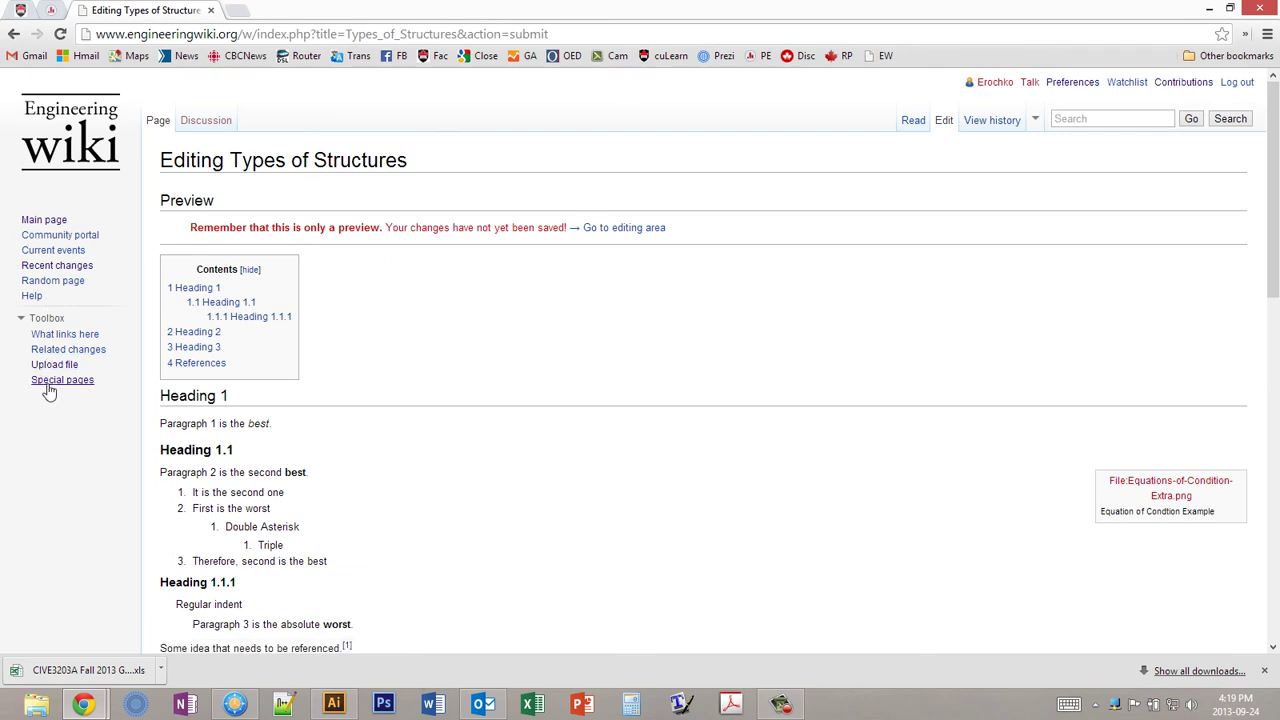
- Open the list of uploaded files from the wiki's Special pages
click(49, 386)
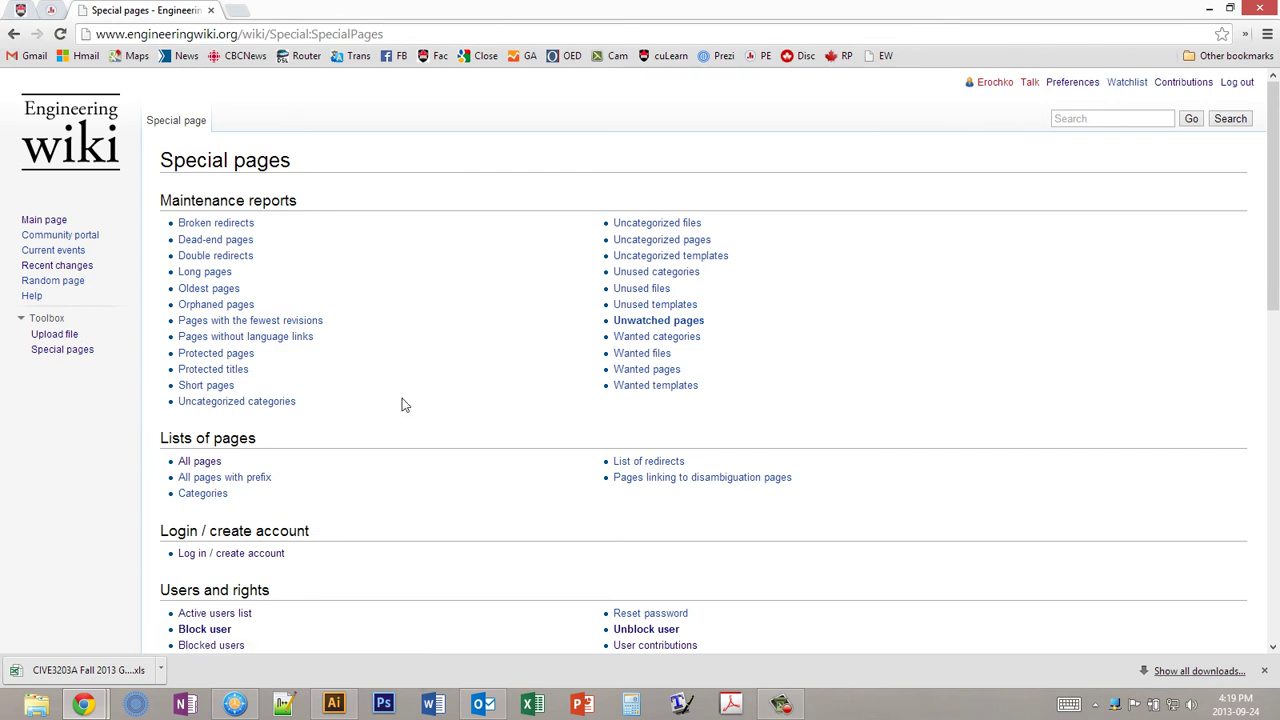
scroll(447, 345, down, 1)
scroll(554, 394, down, 1)
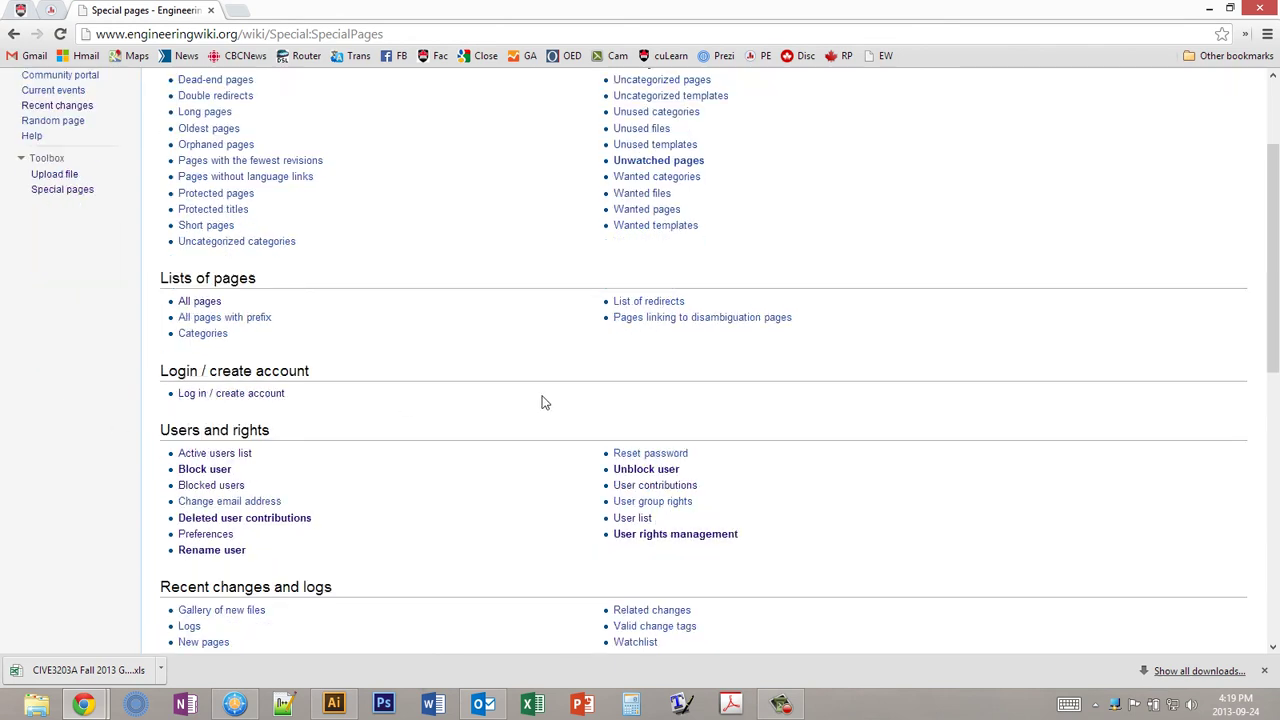
scroll(540, 401, down, 1)
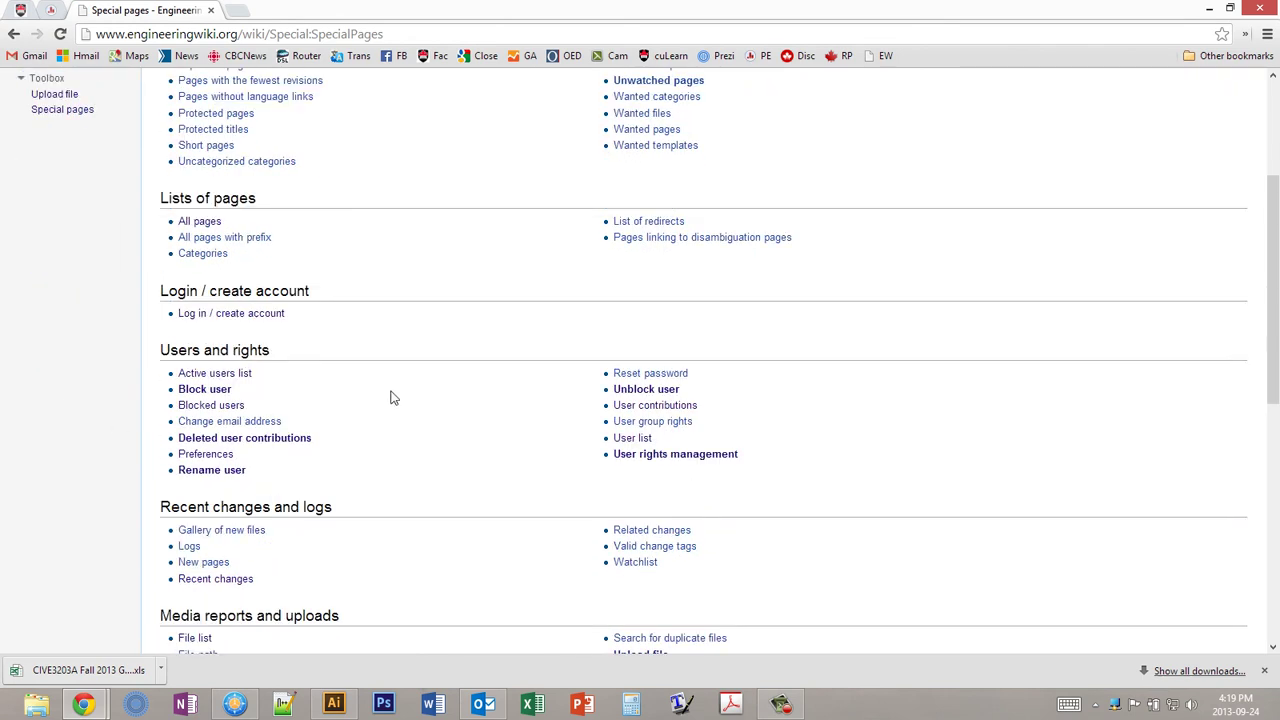
scroll(281, 478, down, 1)
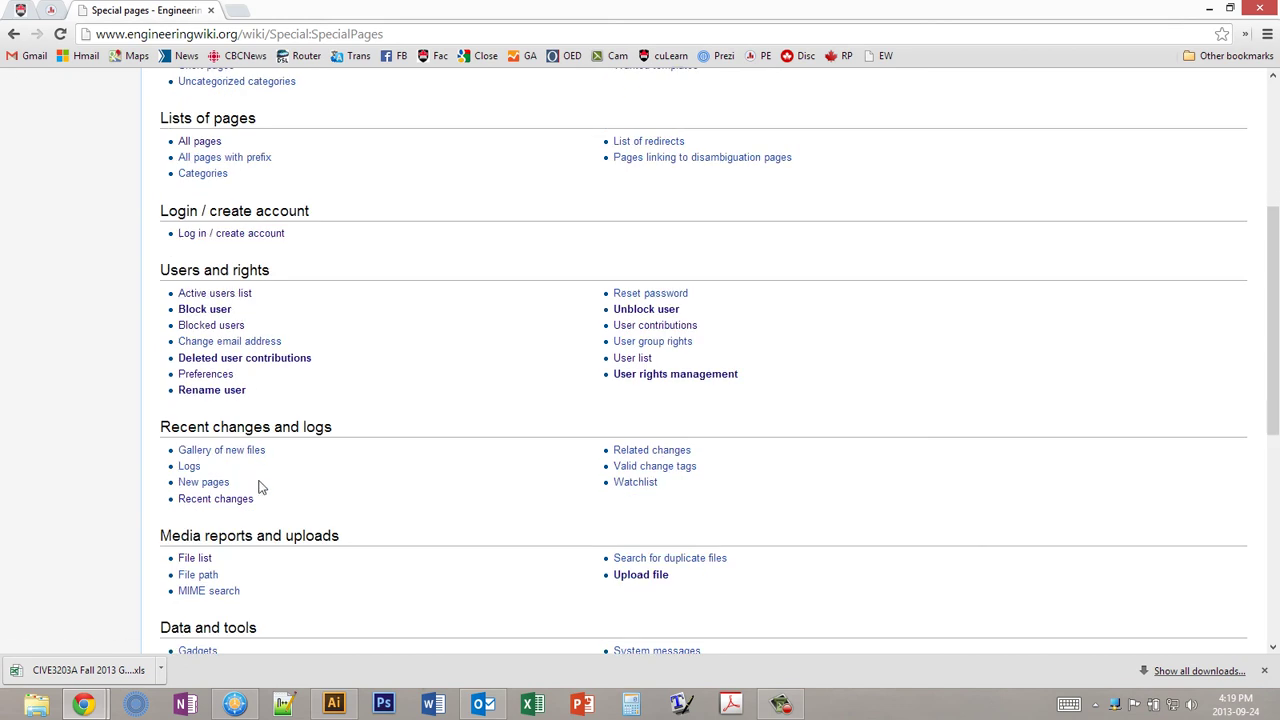
scroll(250, 487, down, 1)
click(204, 481)
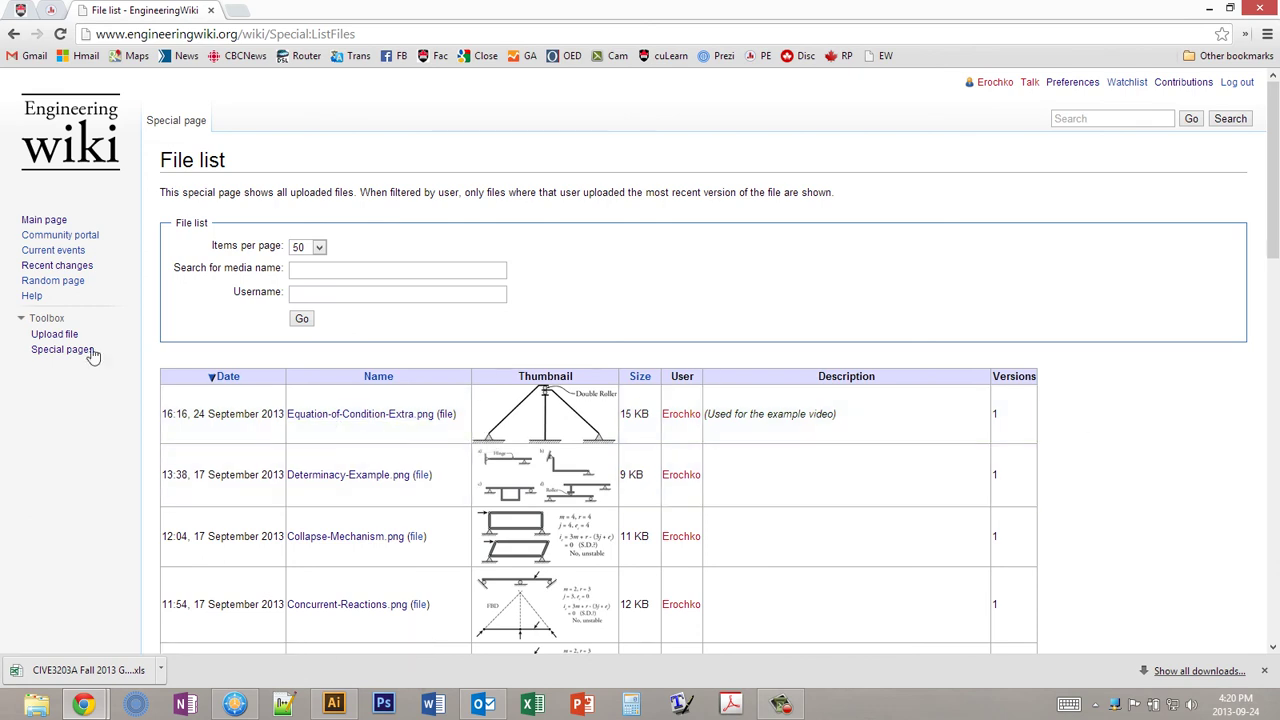
- Review the file page of Equation-of-Condition-Extra.png and open its form for uploading a new version
click(300, 271)
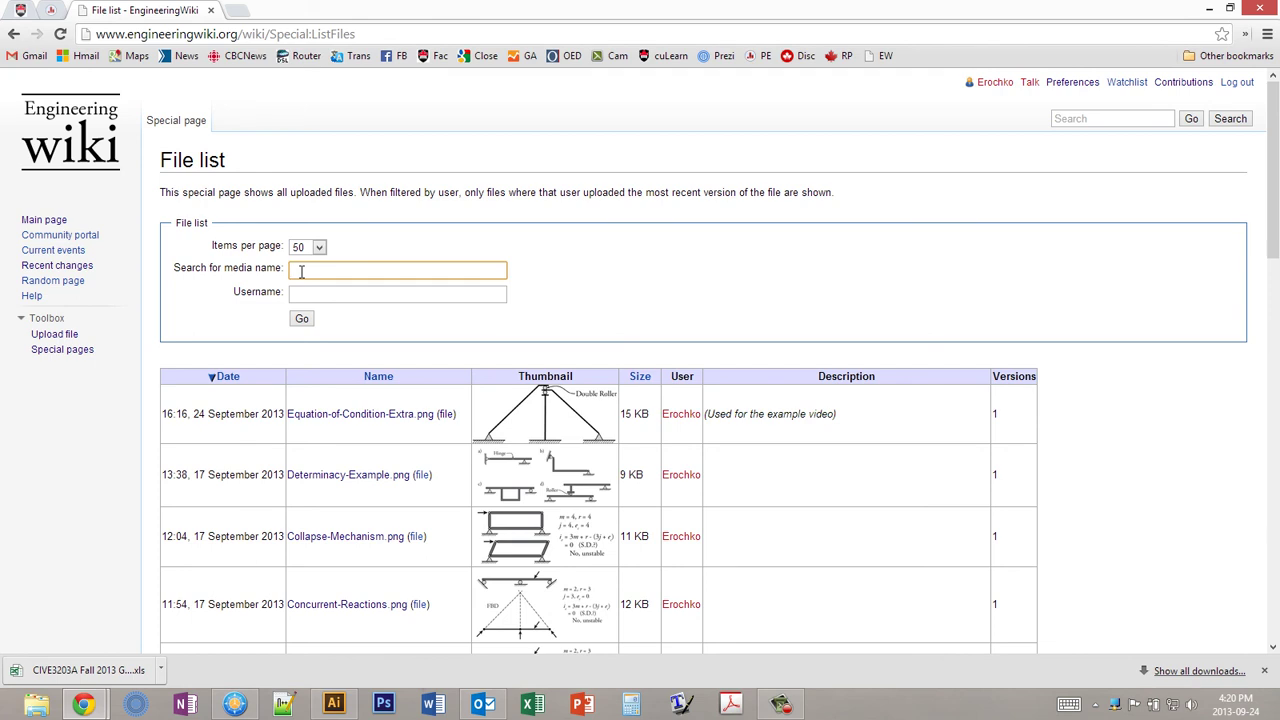
click(336, 414)
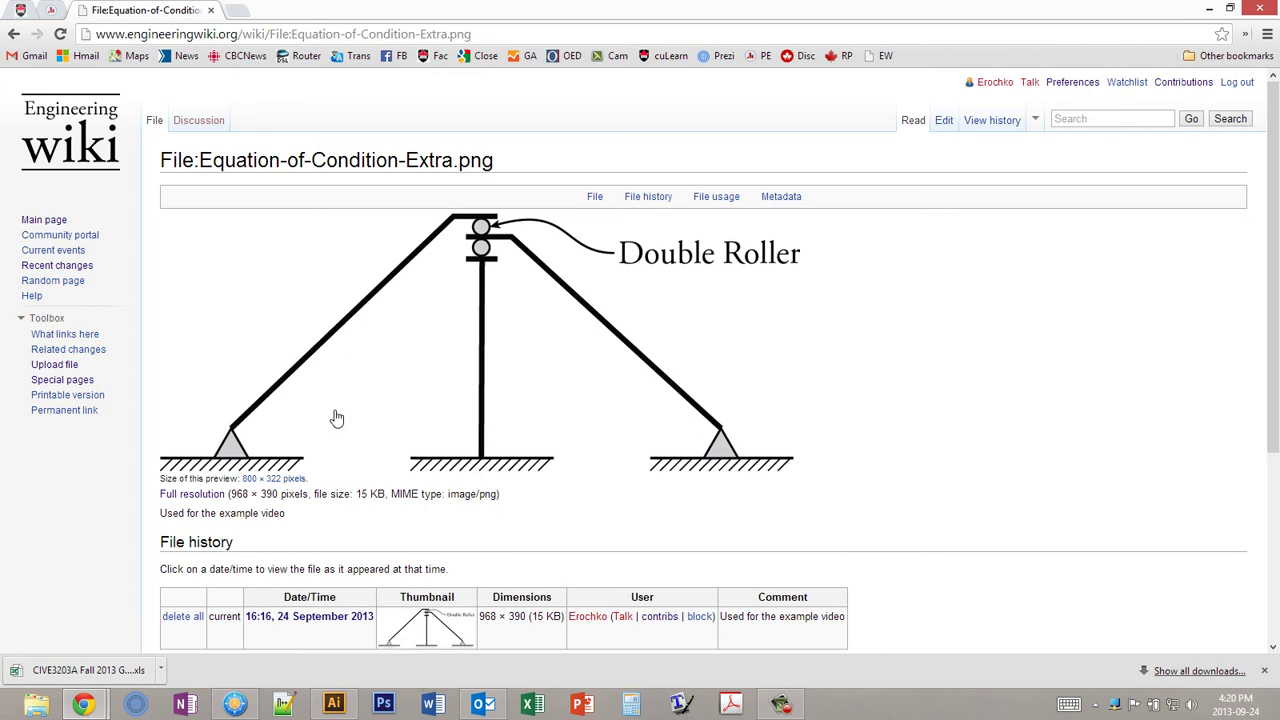
scroll(1074, 366, down, 3)
scroll(877, 426, up, 2)
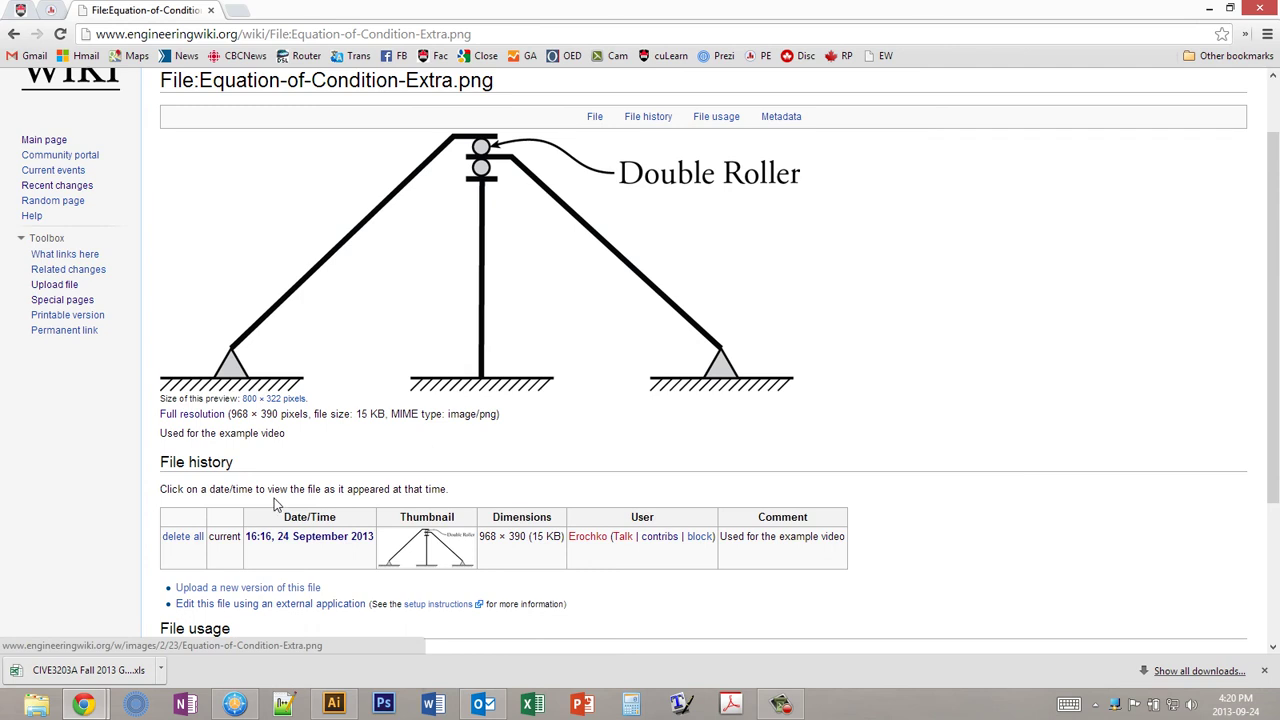
click(245, 592)
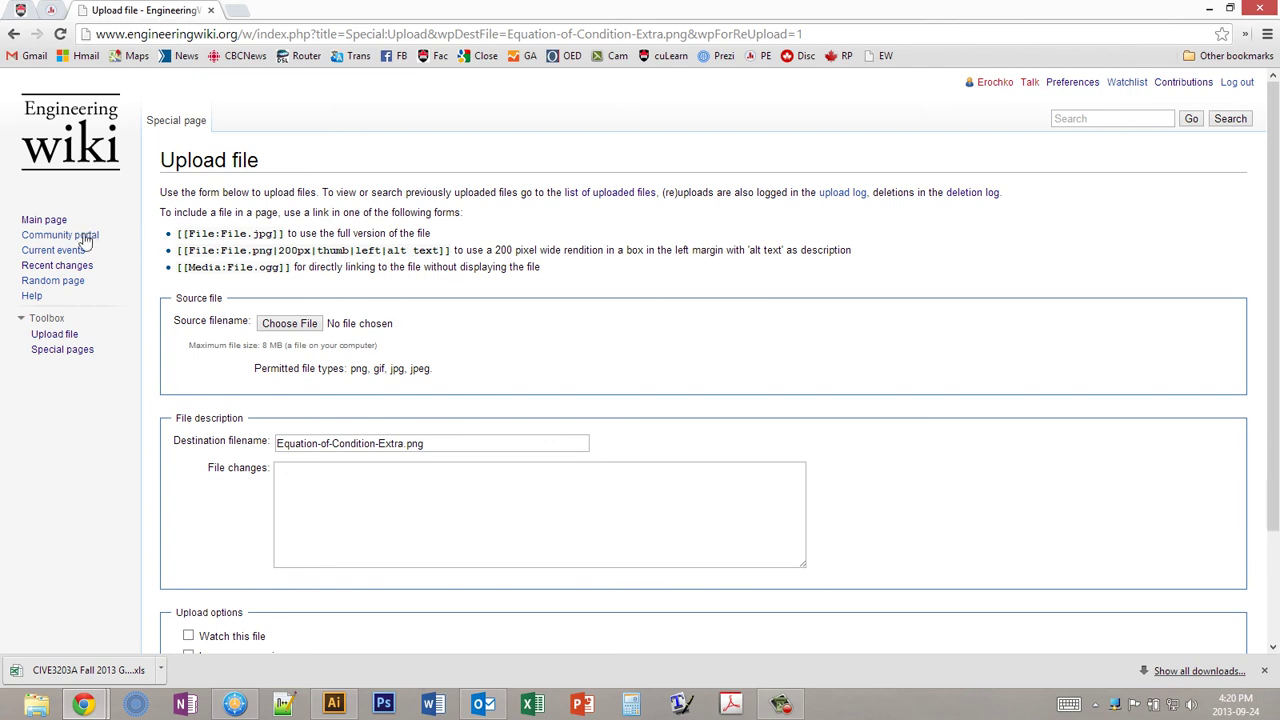
- Return through the Main Page and Structural Analysis to the Types of Structures page and open it for editing
click(55, 222)
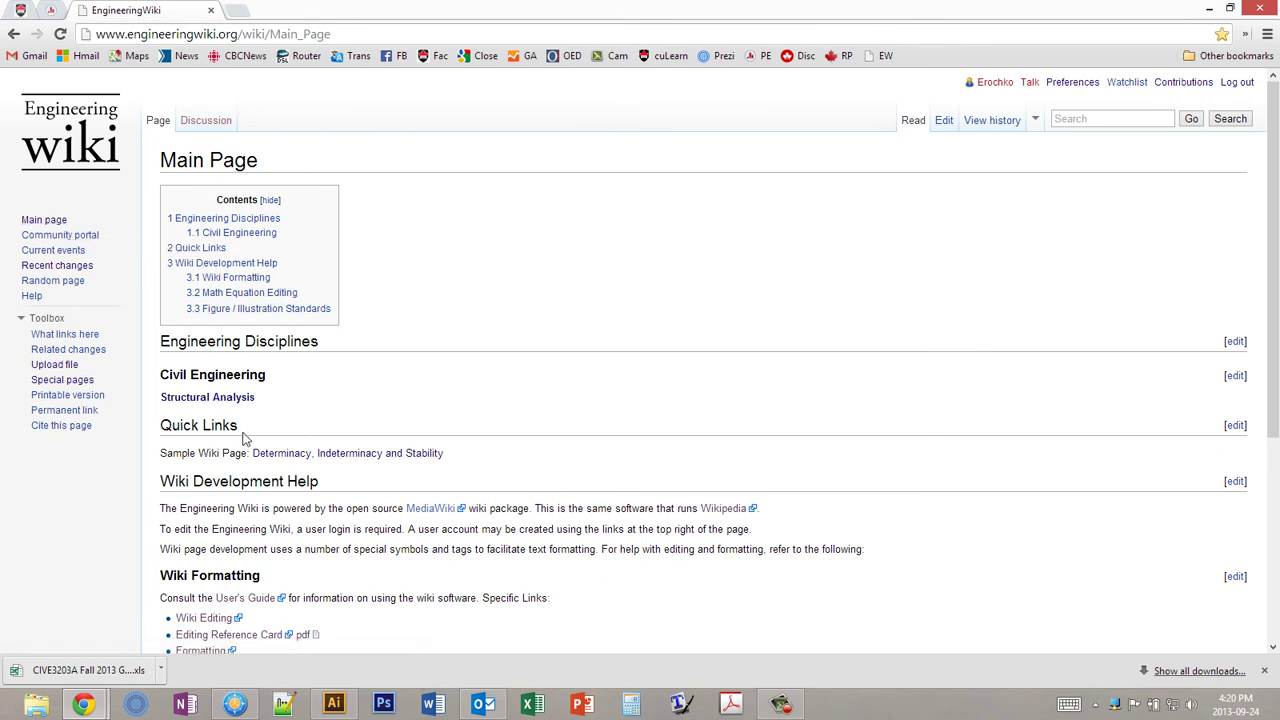
click(224, 400)
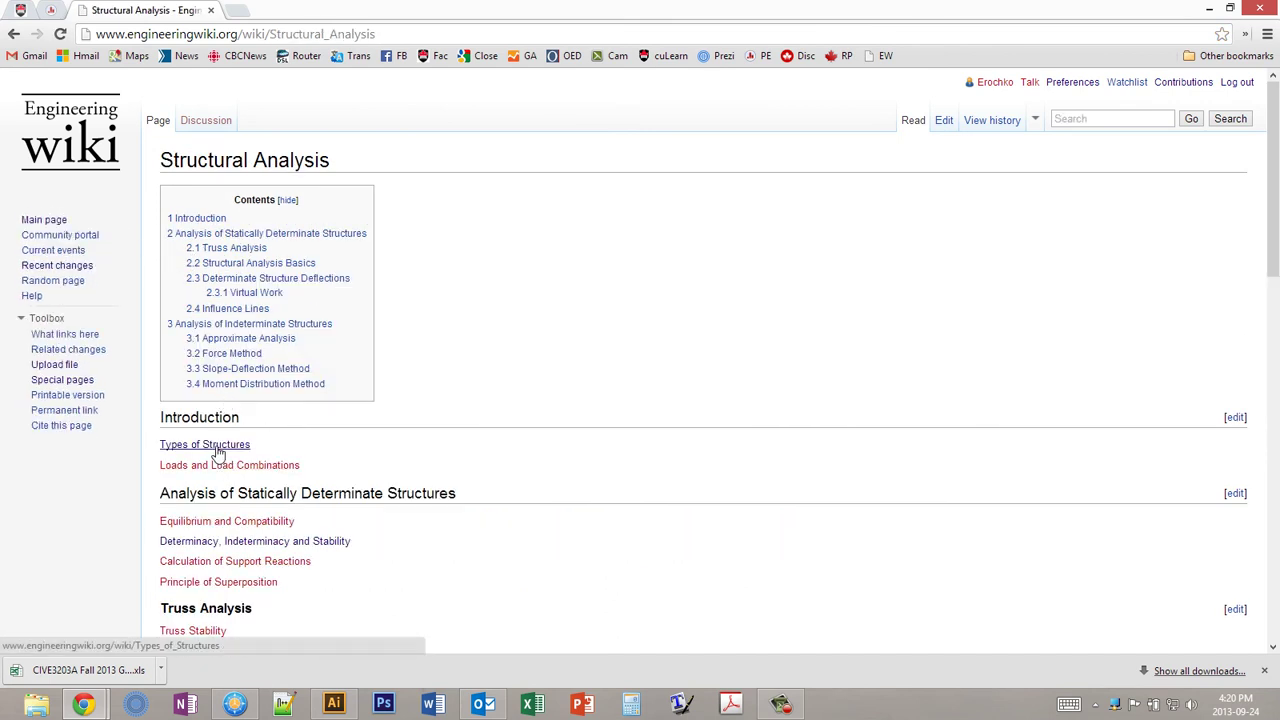
click(218, 449)
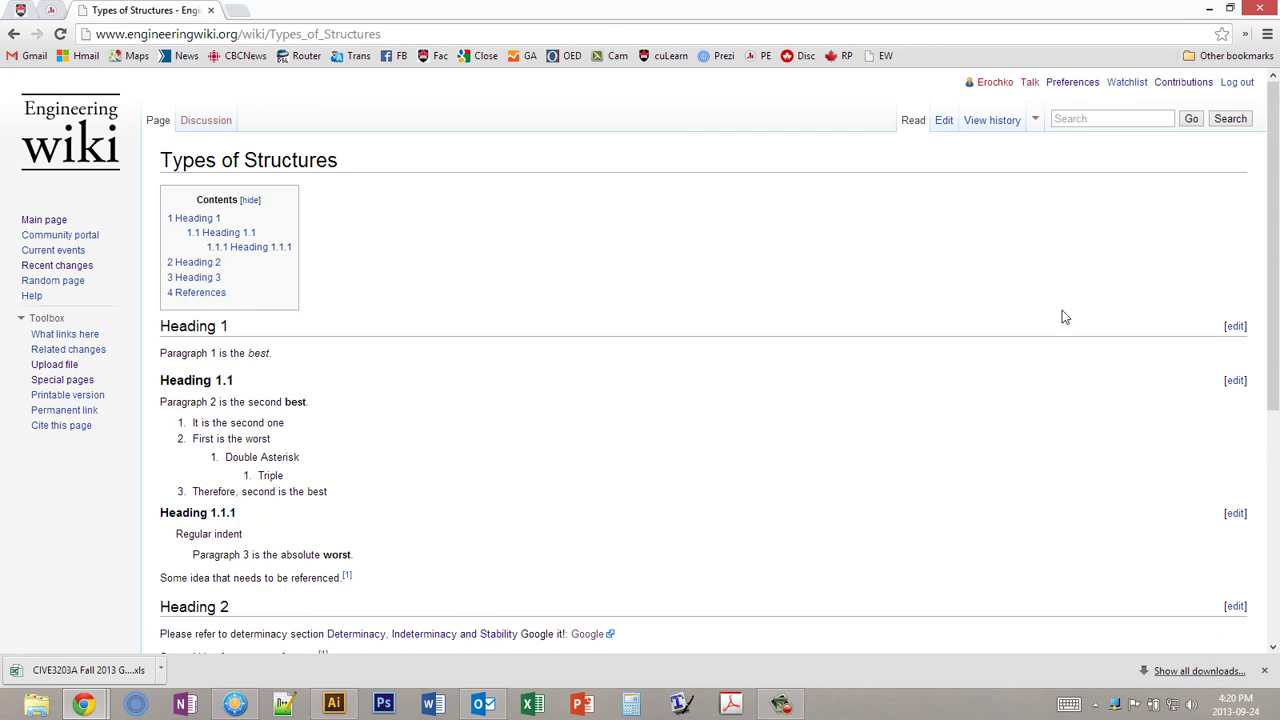
click(946, 127)
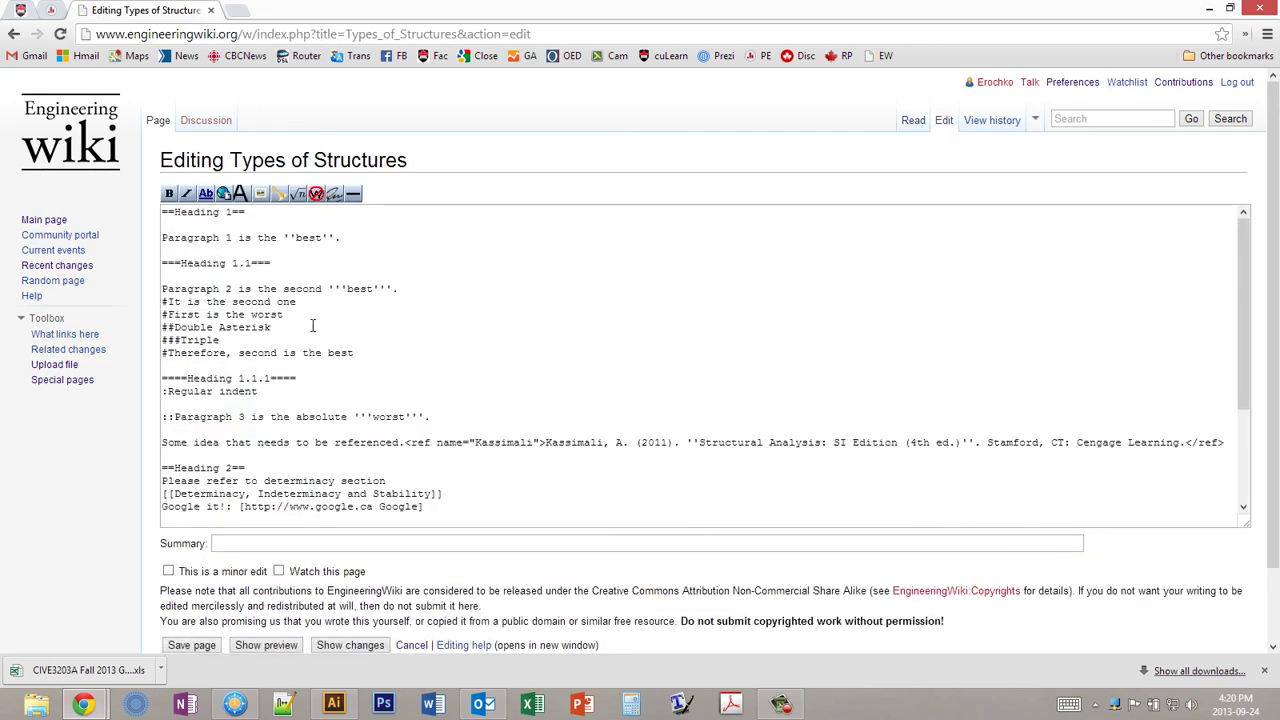
scroll(313, 325, down, 2)
scroll(313, 325, up, 2)
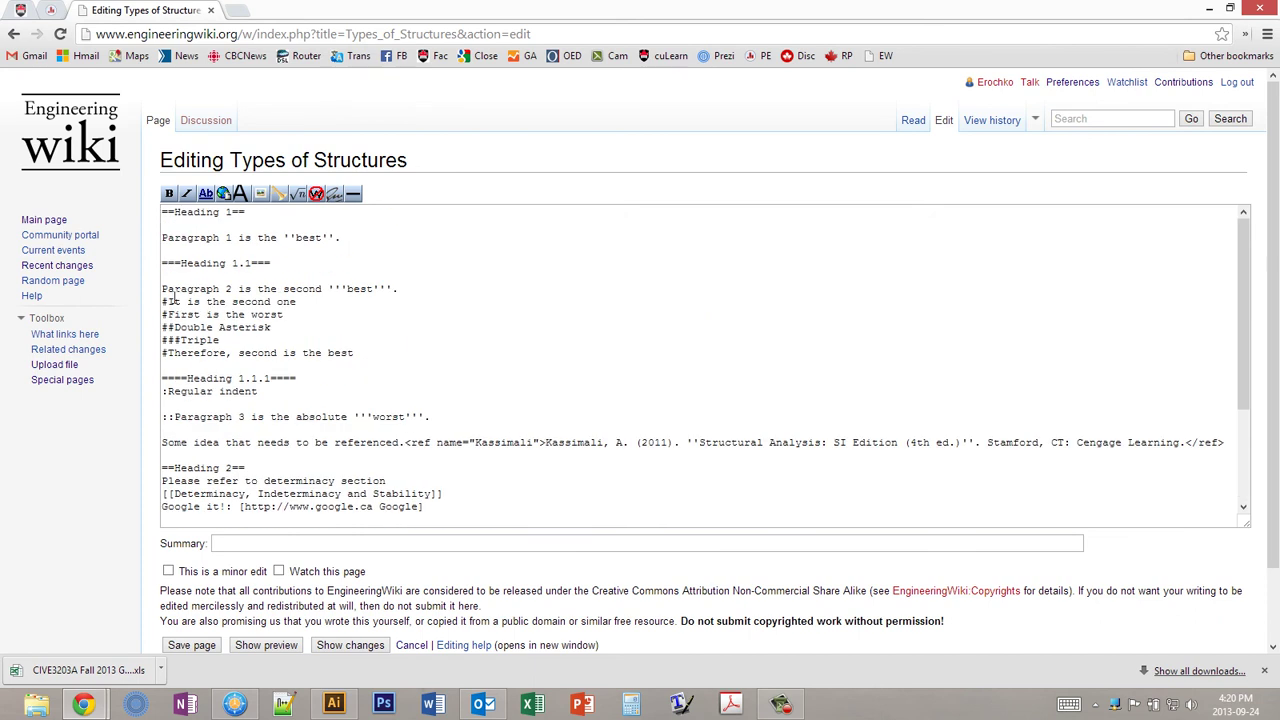
- Insert [[Image:Equation-of-Condition-Extra.png|frame|Equation of Condition]] above Paragraph 2 under Heading 1.1 and preview the page
click(192, 276)
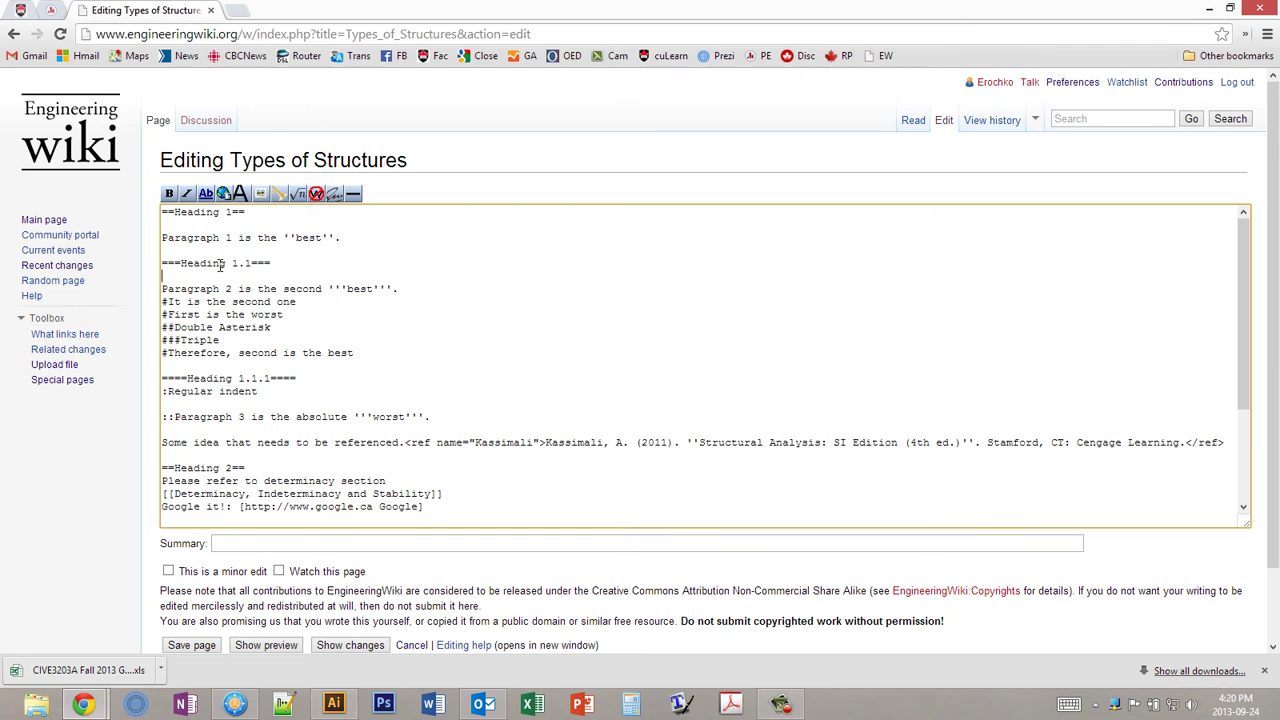
key(Return)
text([[)
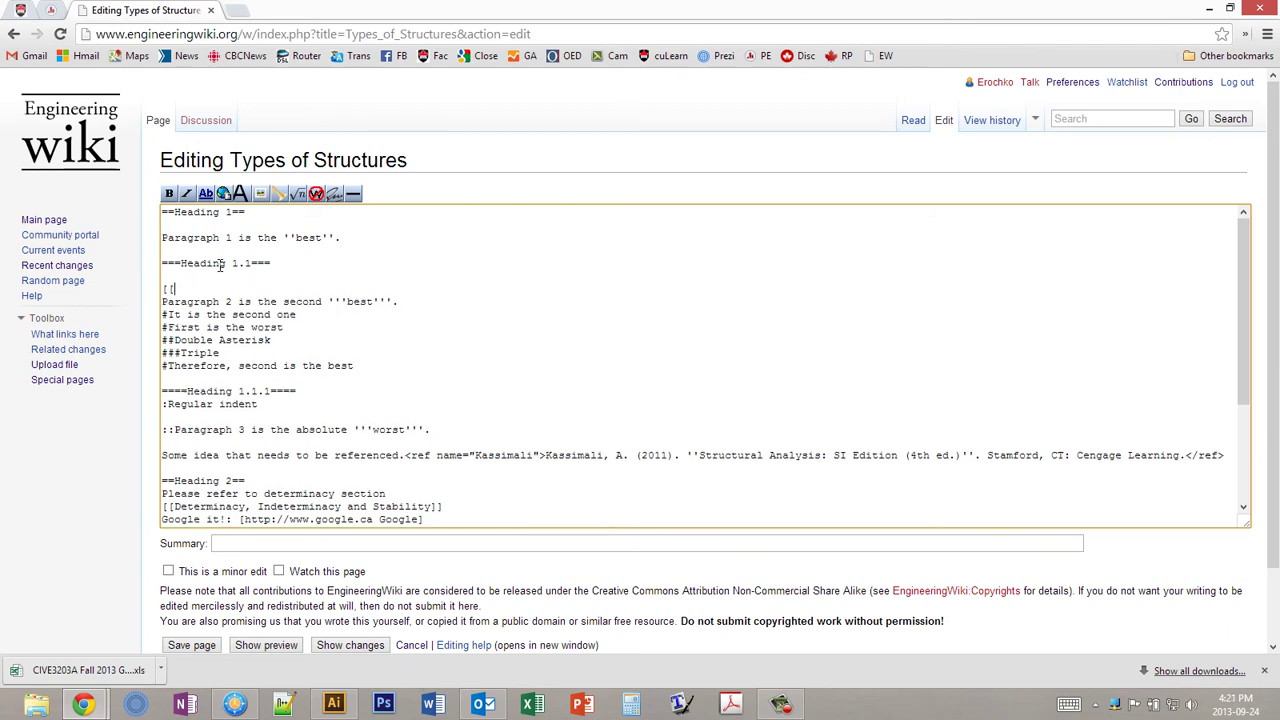
text(Image:Equation-of-Condi)
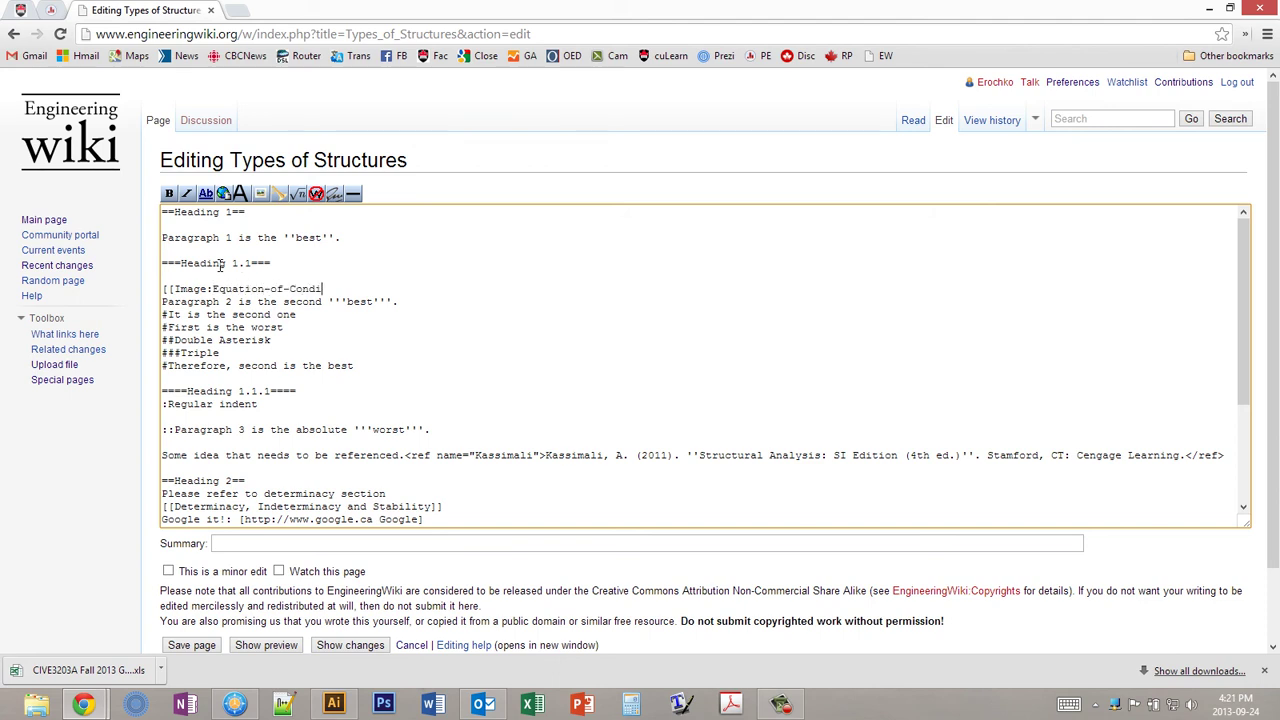
text(tion-Extra.png|frame)
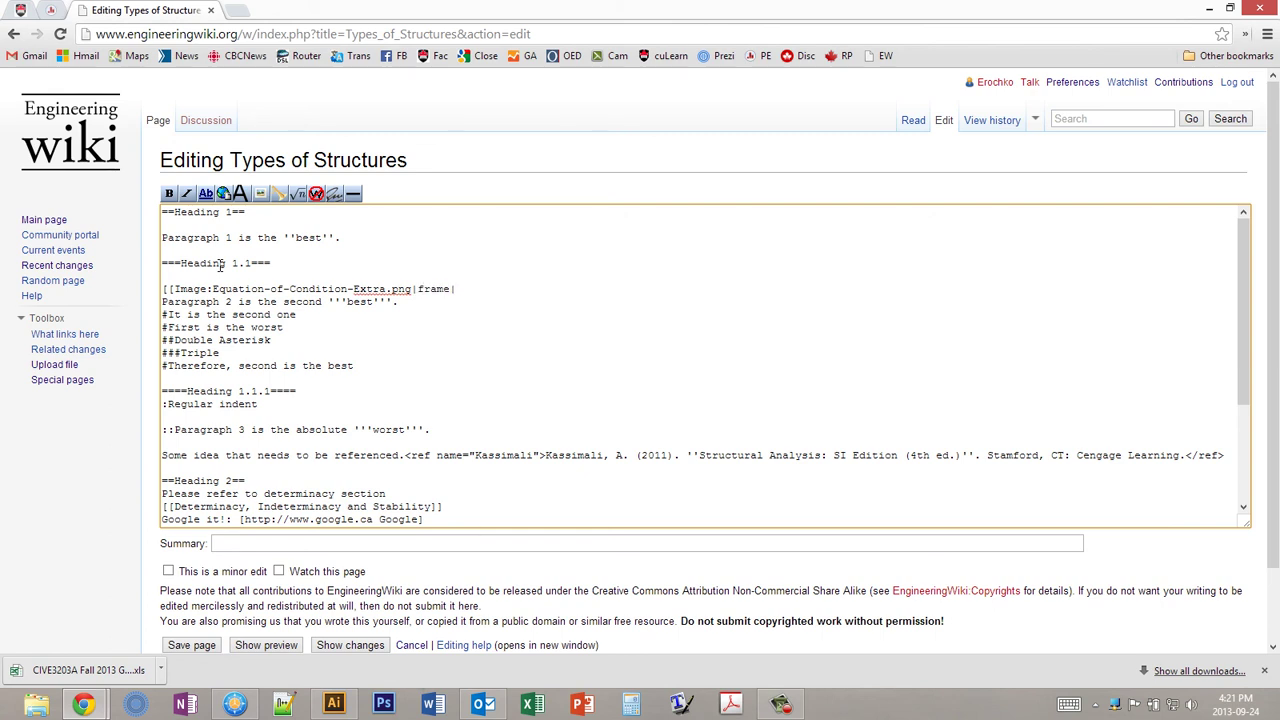
text(|Equation of Condition)
click(250, 643)
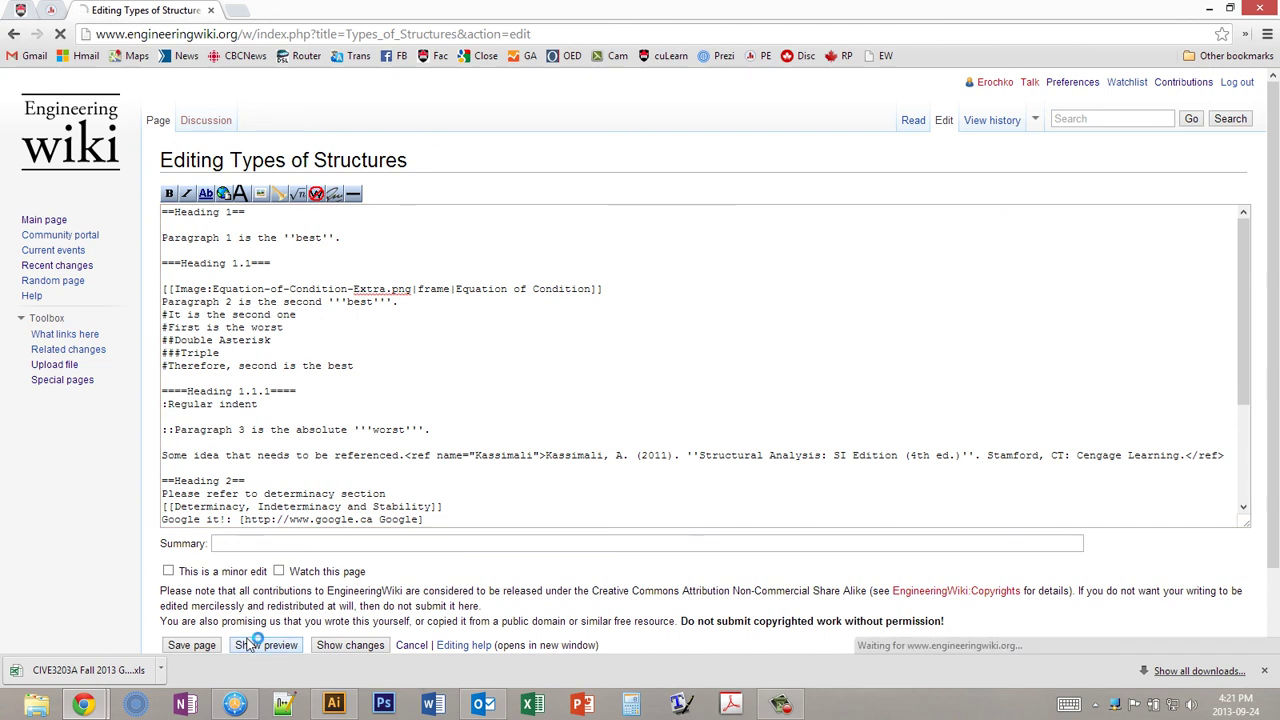
- Examine the previewed page, checking the framed figure's size, caption and how the text wraps around it
scroll(397, 433, down, 3)
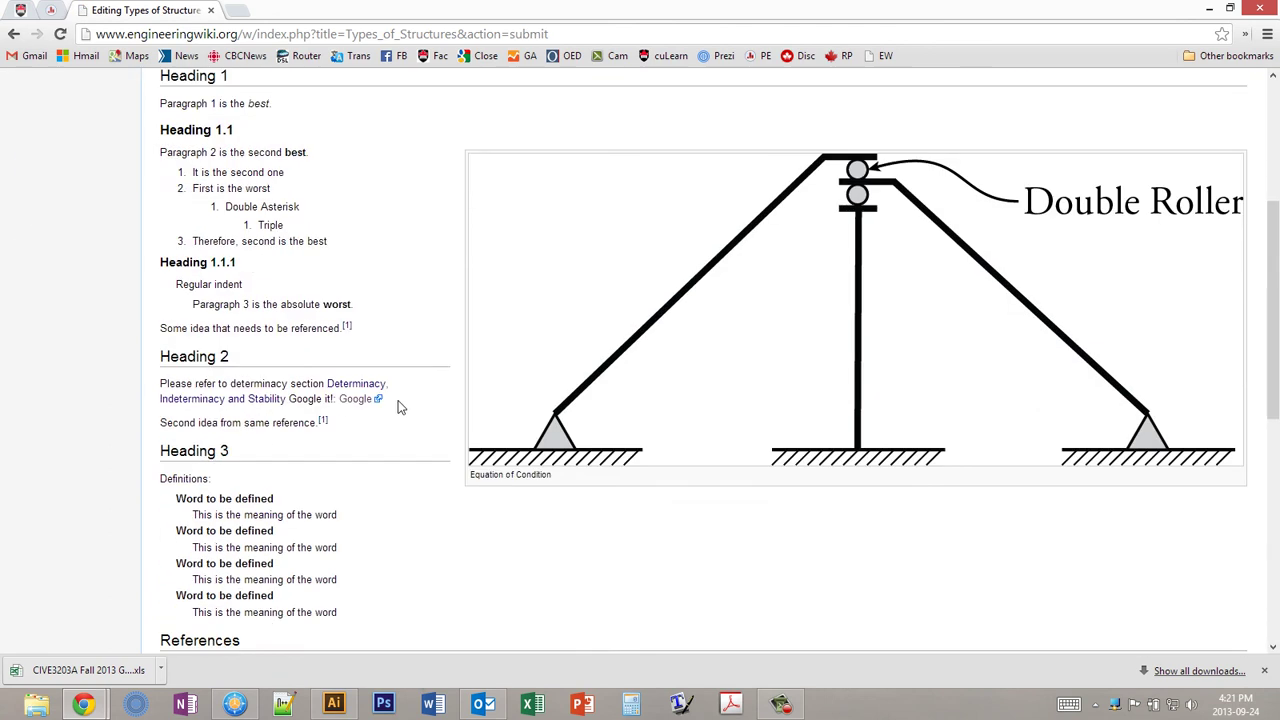
scroll(397, 405, up, 1)
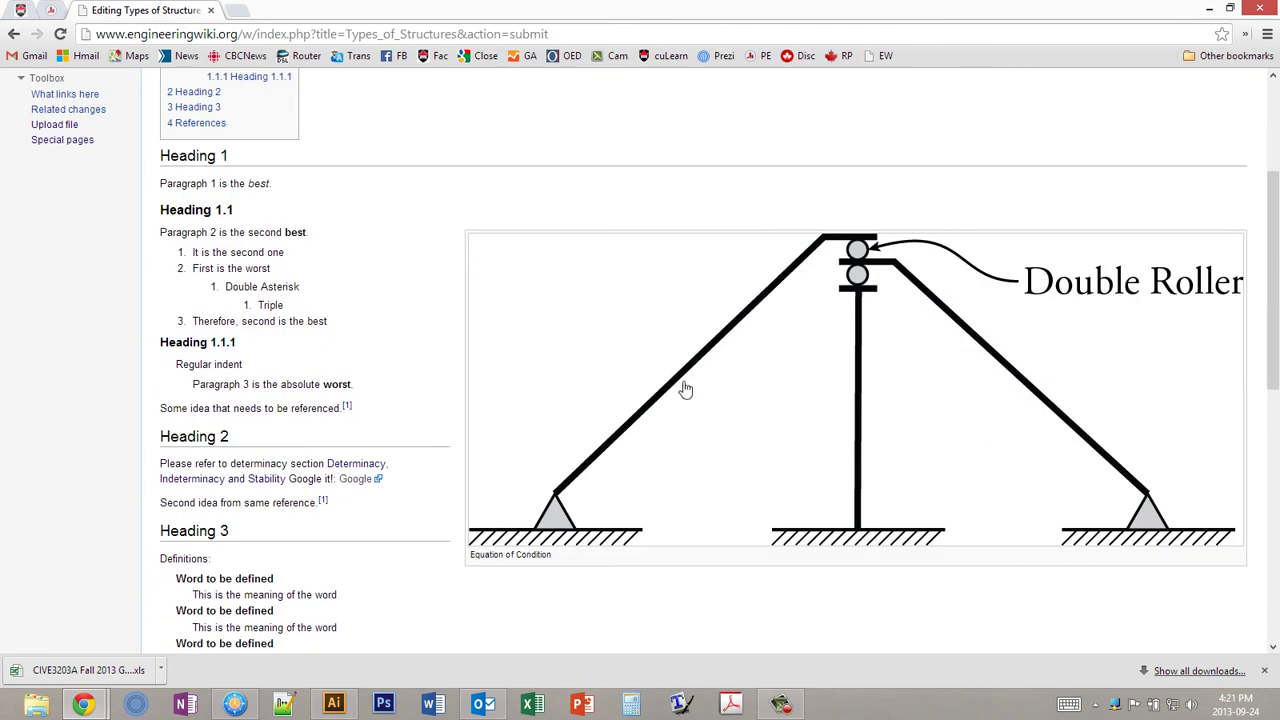
scroll(390, 462, down, 1)
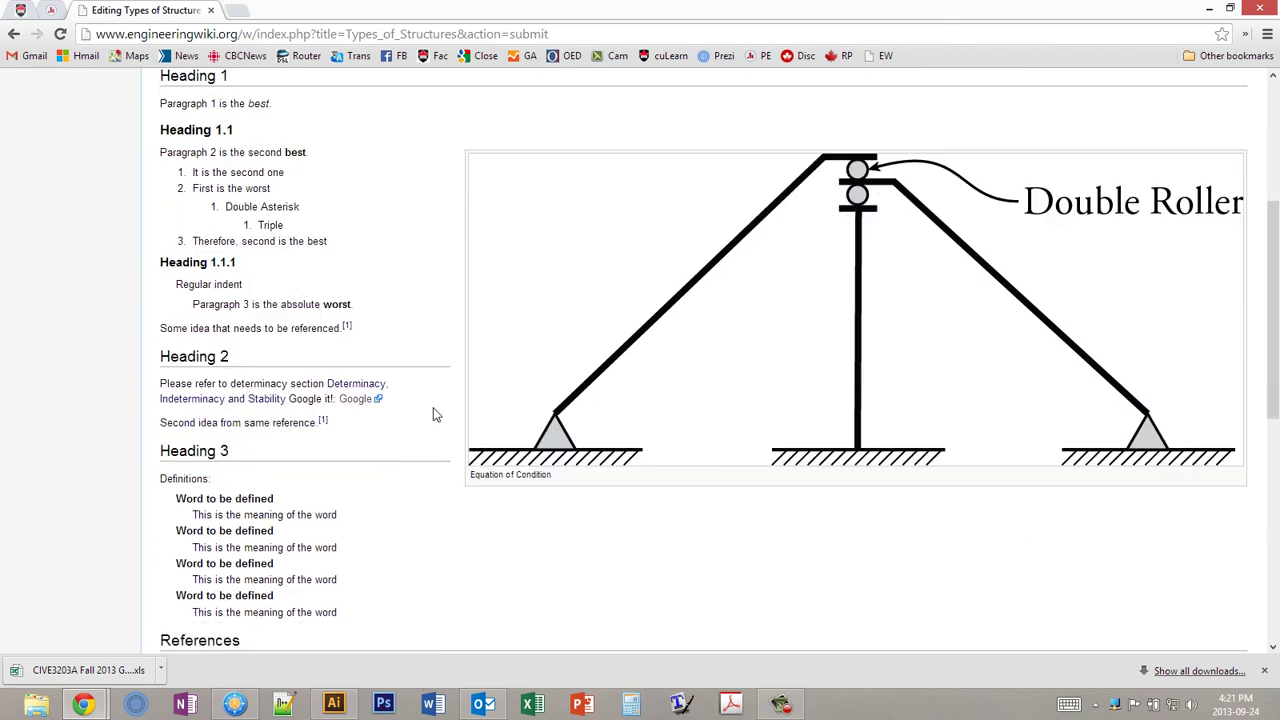
scroll(434, 444, up, 1)
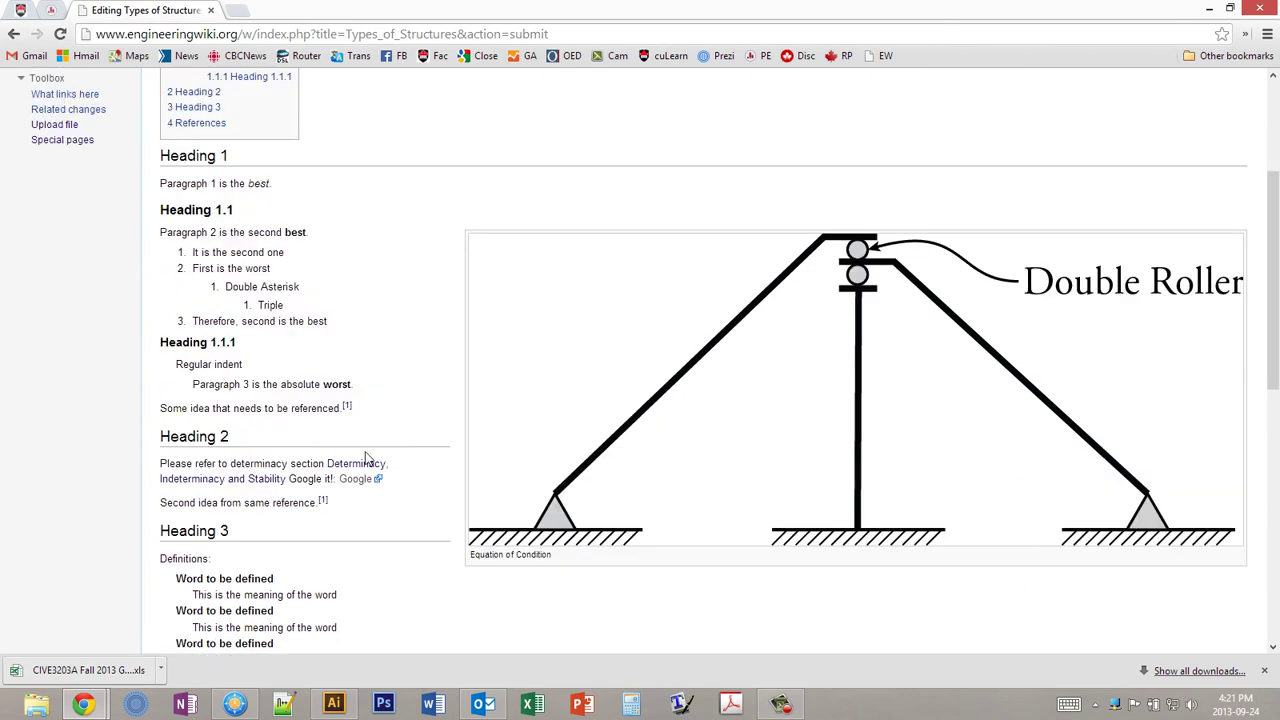
scroll(441, 433, up, 1)
scroll(436, 433, down, 3)
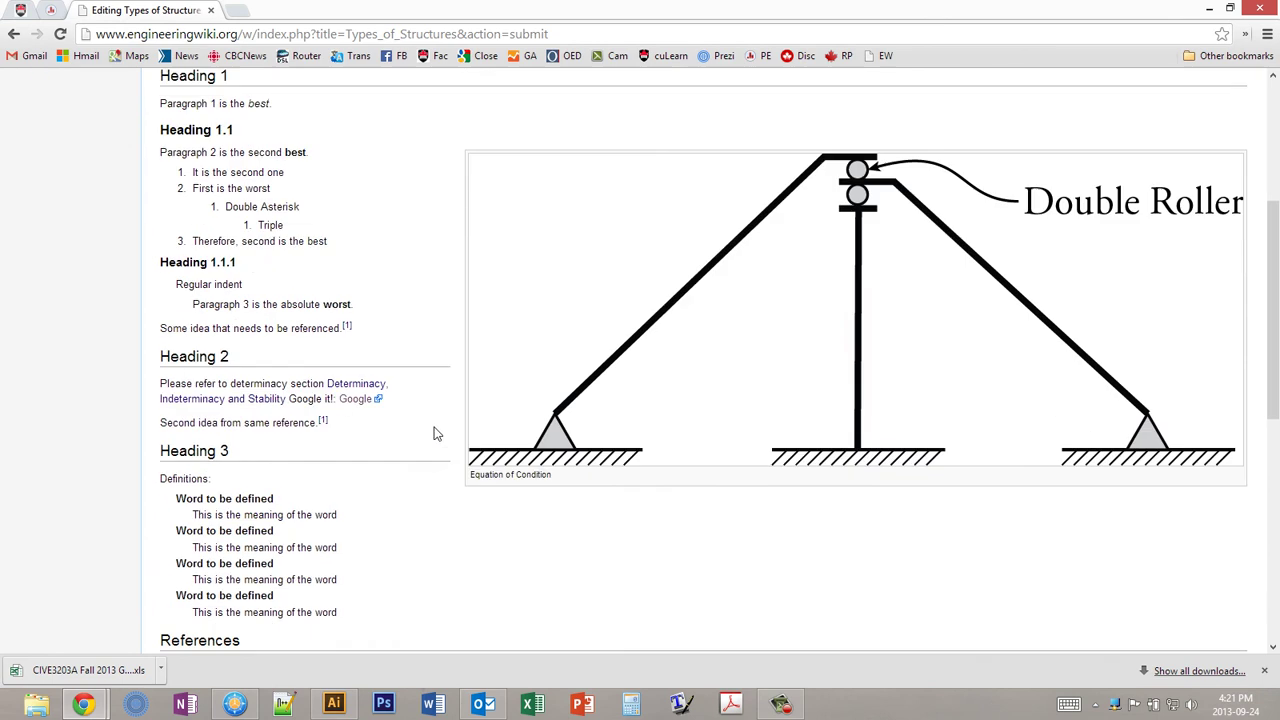
scroll(516, 506, up, 1)
scroll(516, 506, up, 1)
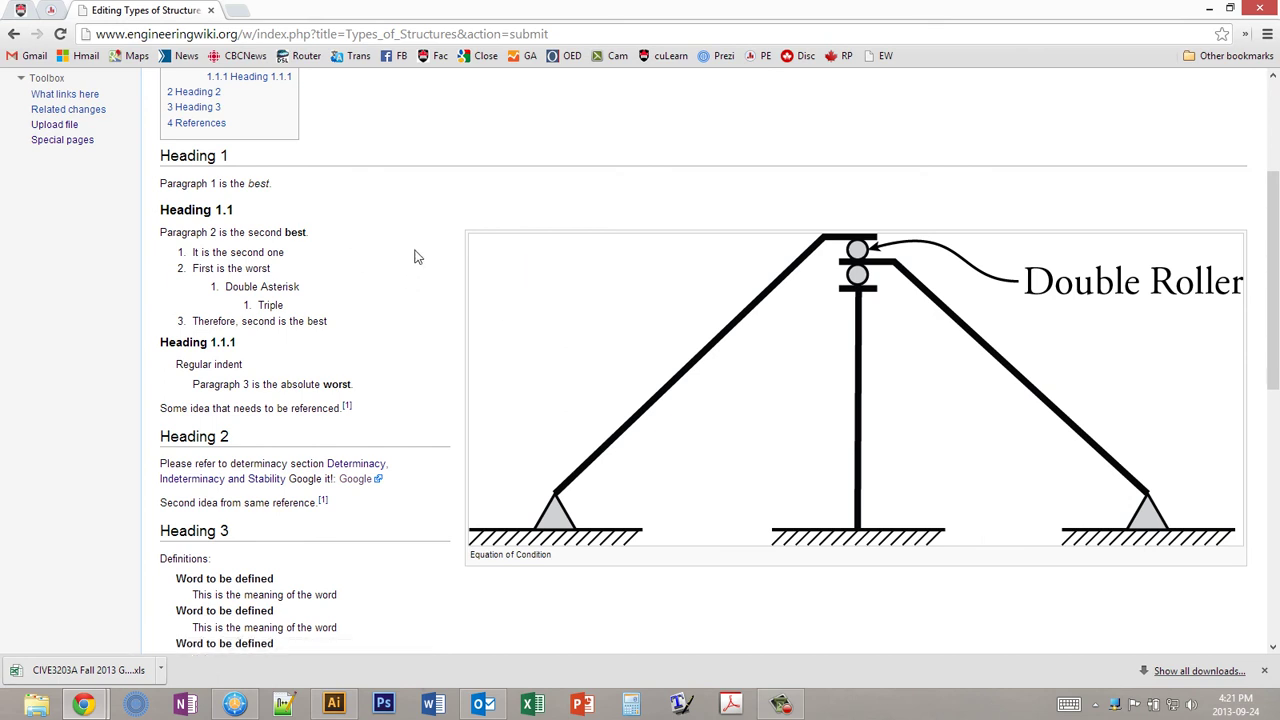
scroll(480, 260, up, 3)
- Check the image tag in the page's wikitext against the figure in the preview
click(940, 128)
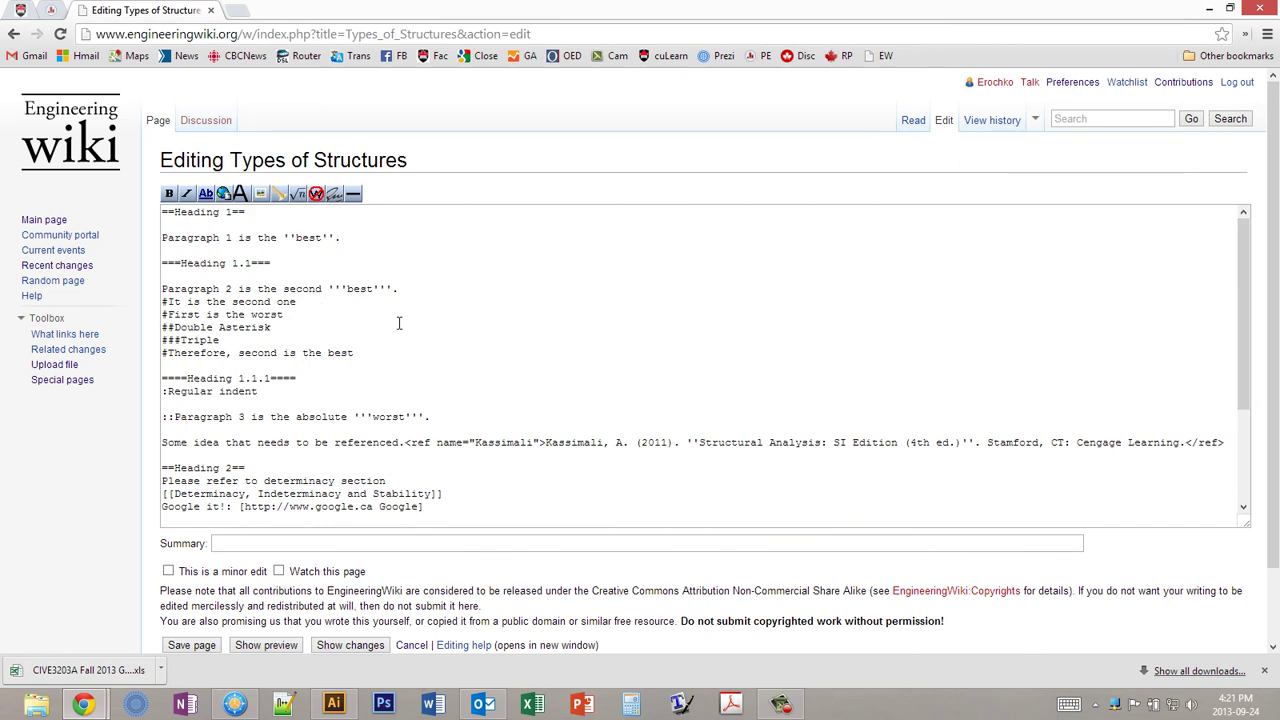
scroll(398, 323, down, 3)
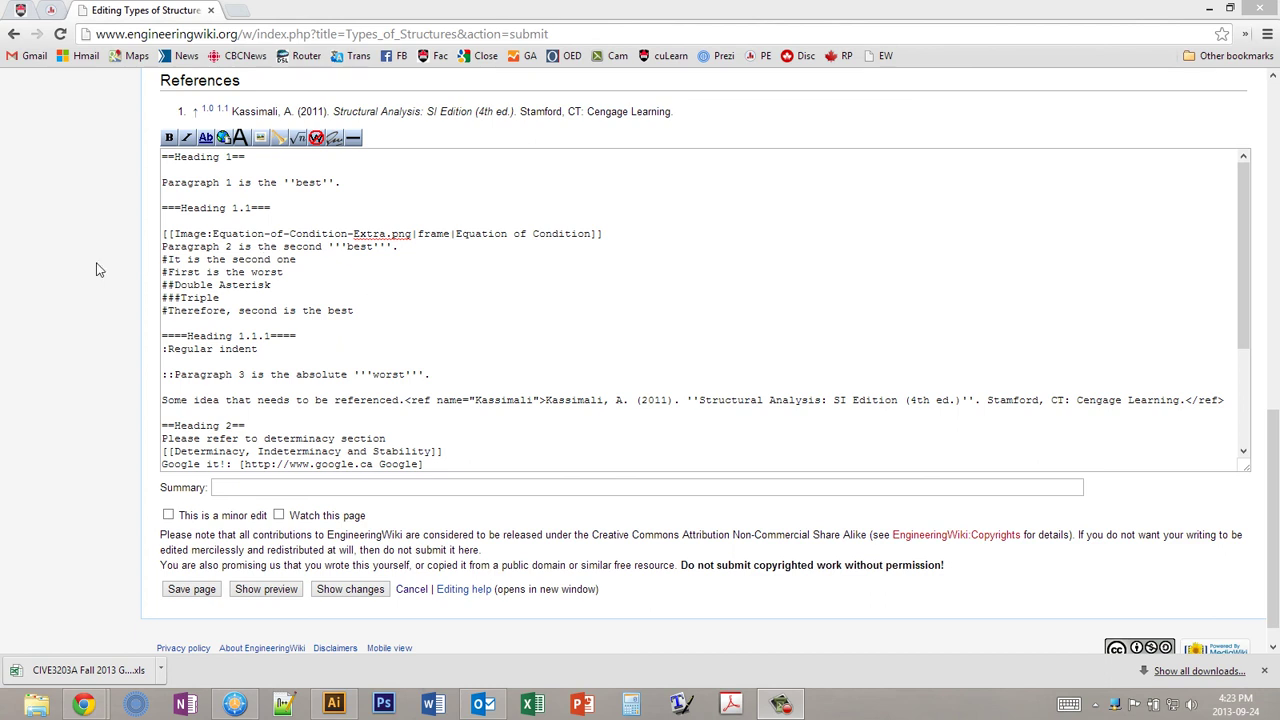
scroll(108, 280, up, 6)
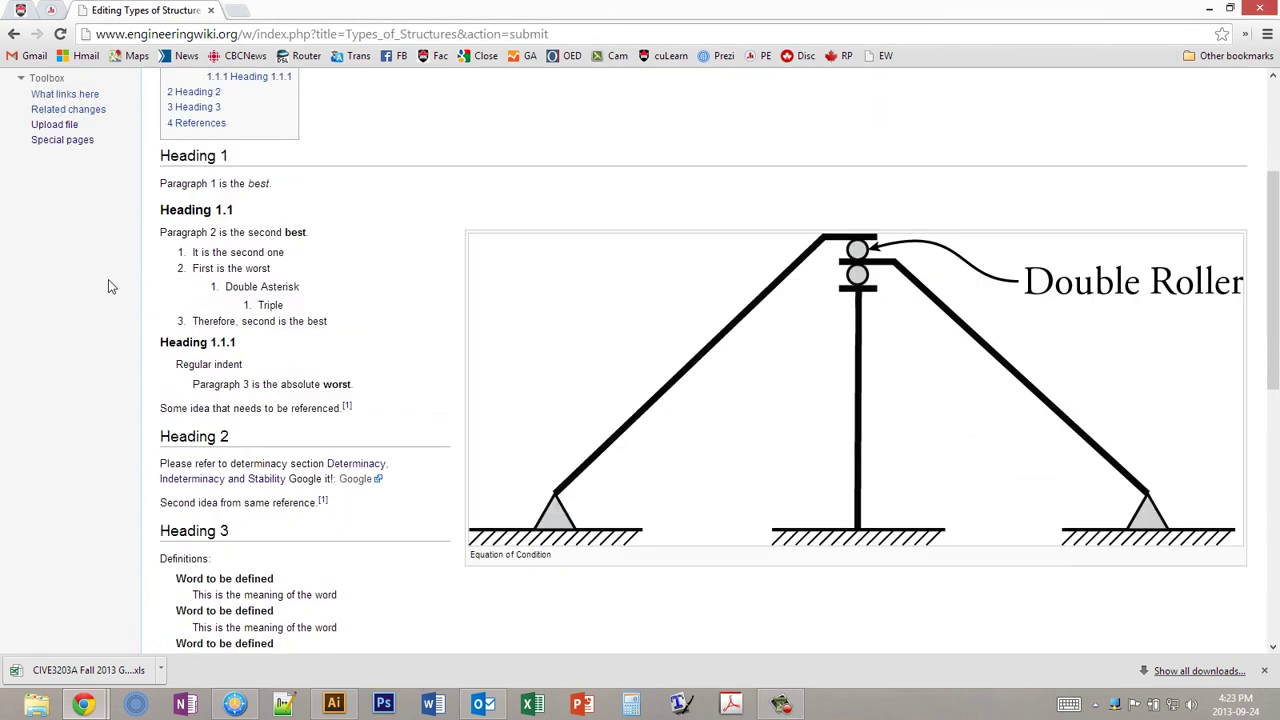
- Change the image tag's frame option to thumb|300px and preview the figure as a thumbnail
scroll(134, 360, down, 5)
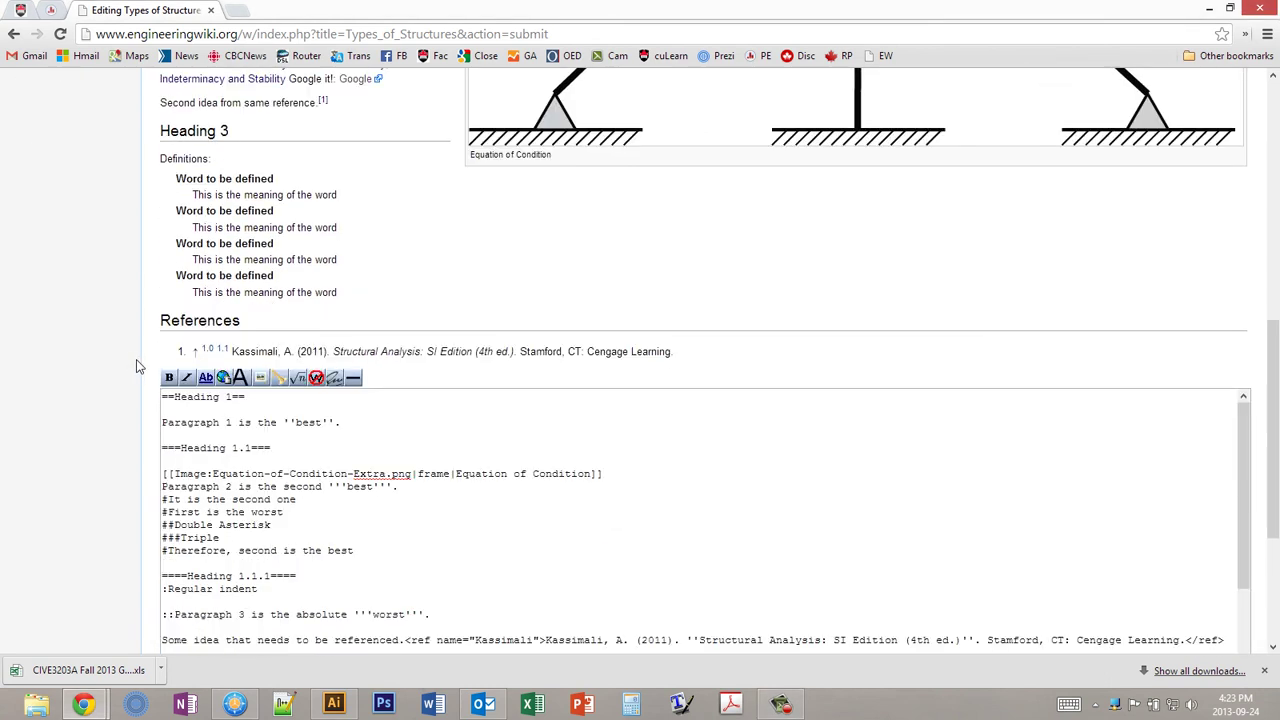
scroll(126, 355, down, 3)
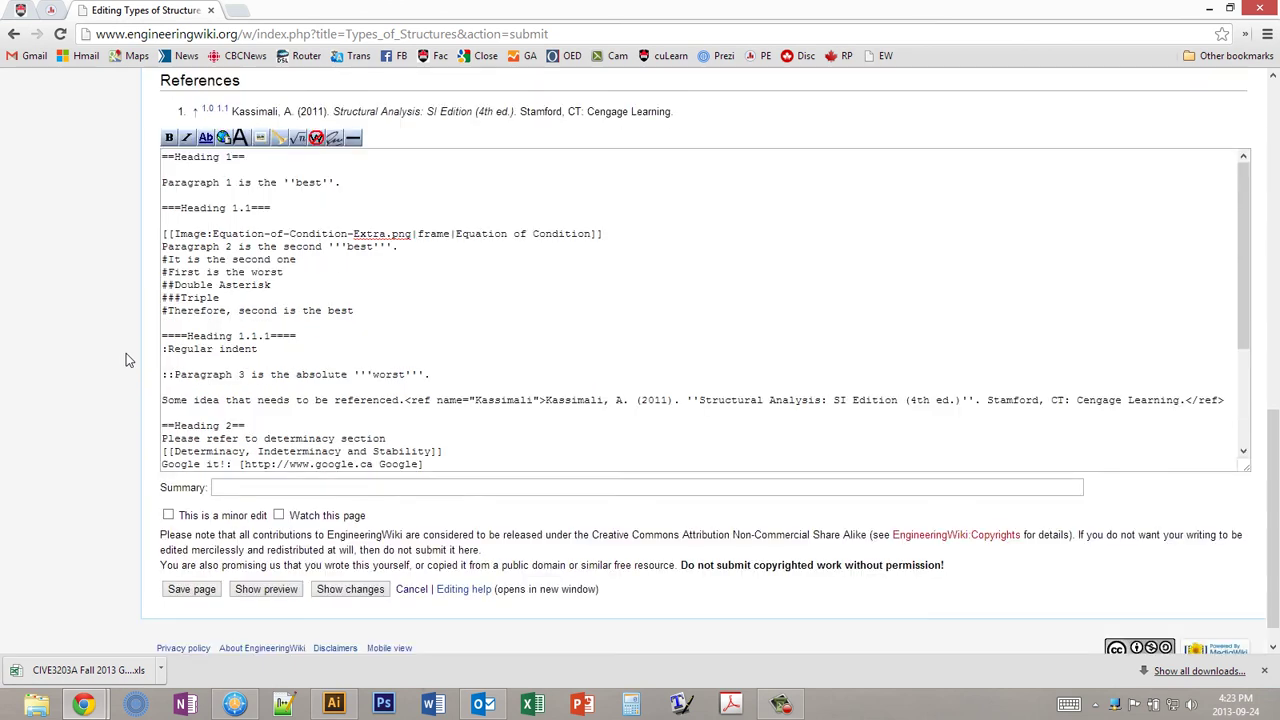
double_click(430, 234)
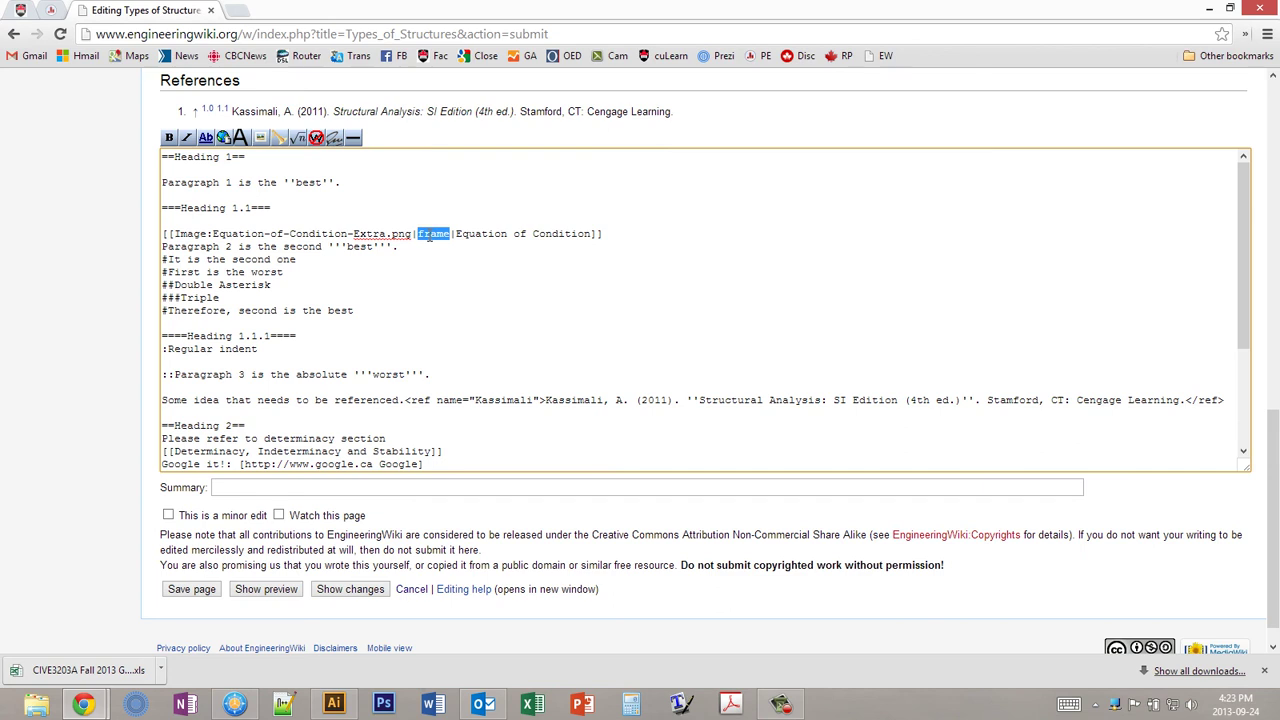
text(thumb|)
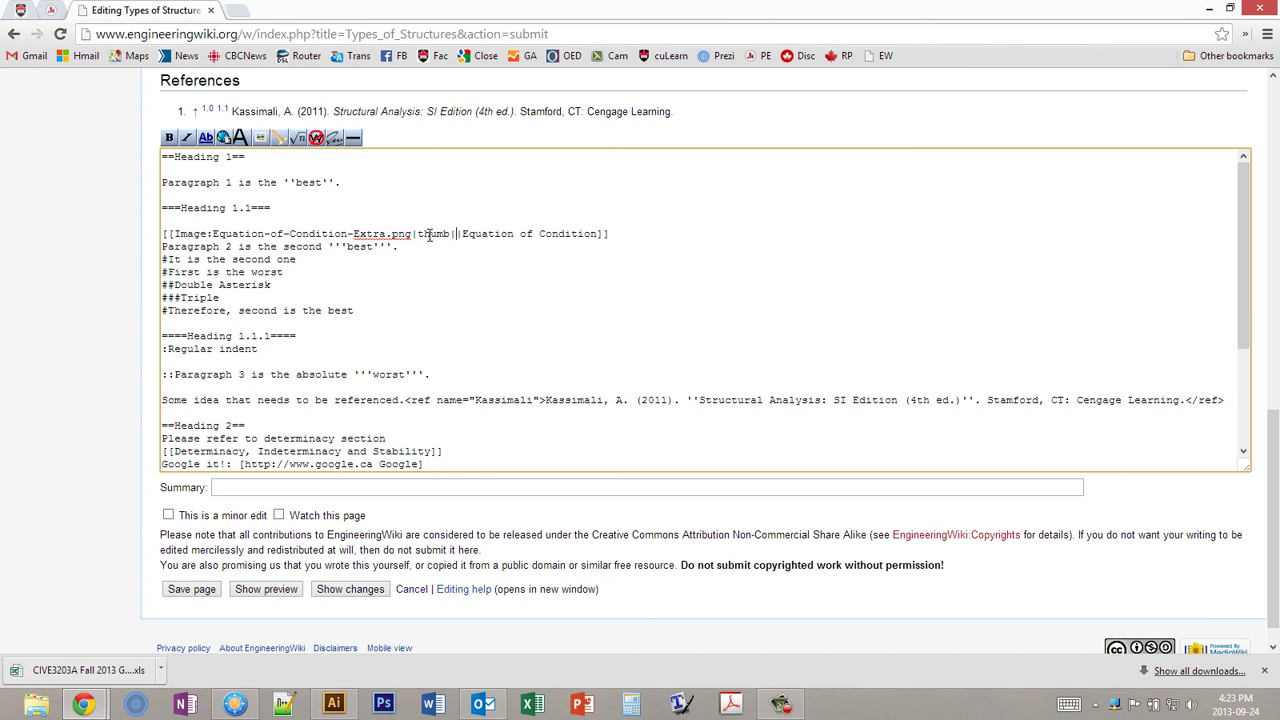
text(300px)
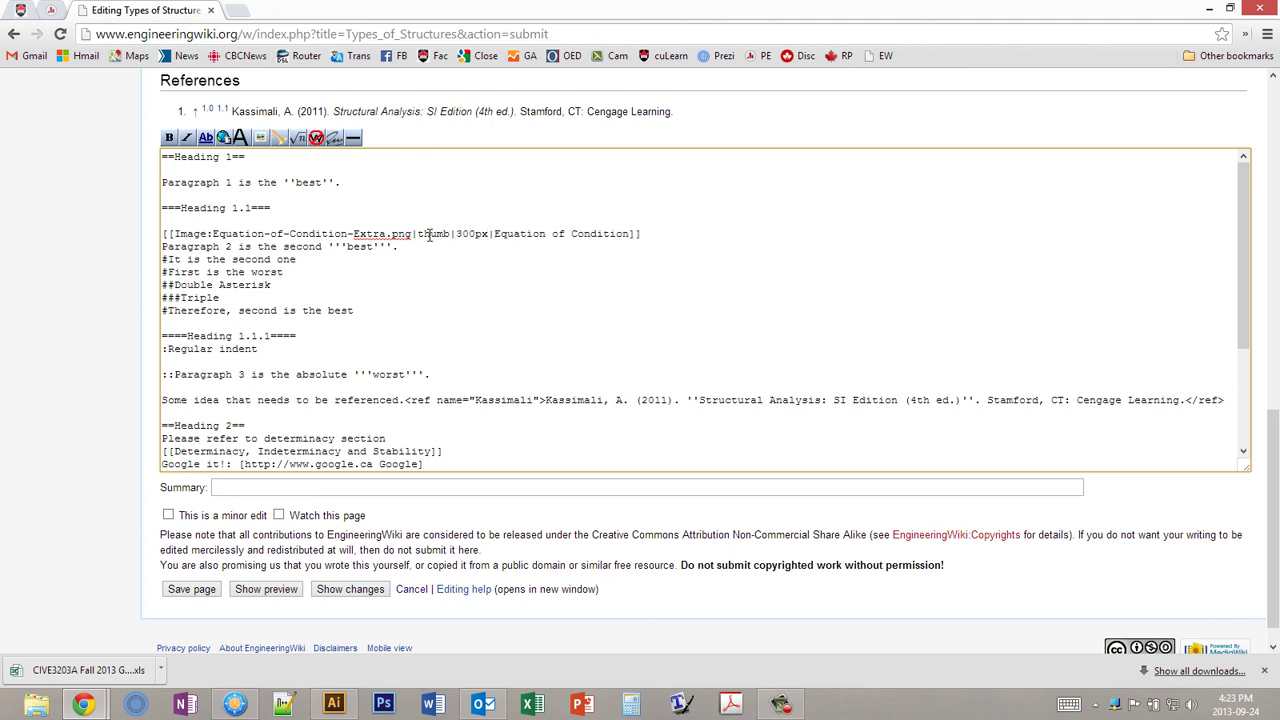
click(258, 596)
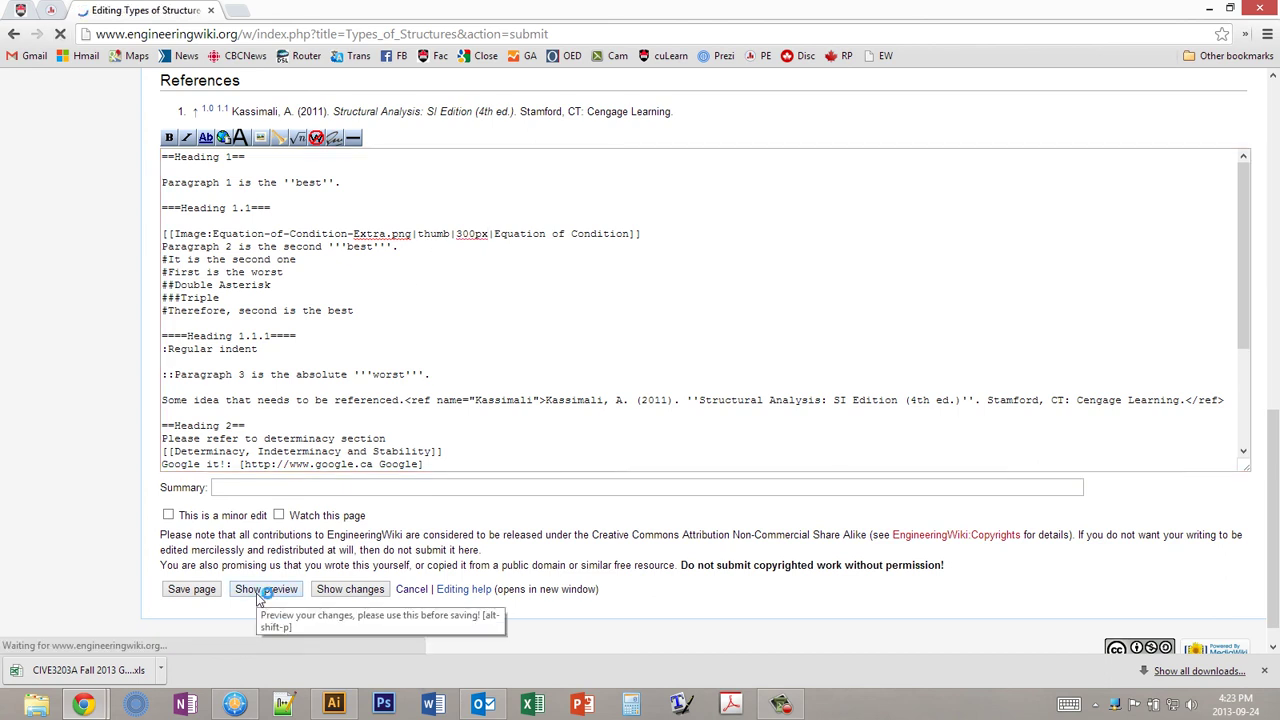
scroll(694, 397, down, 3)
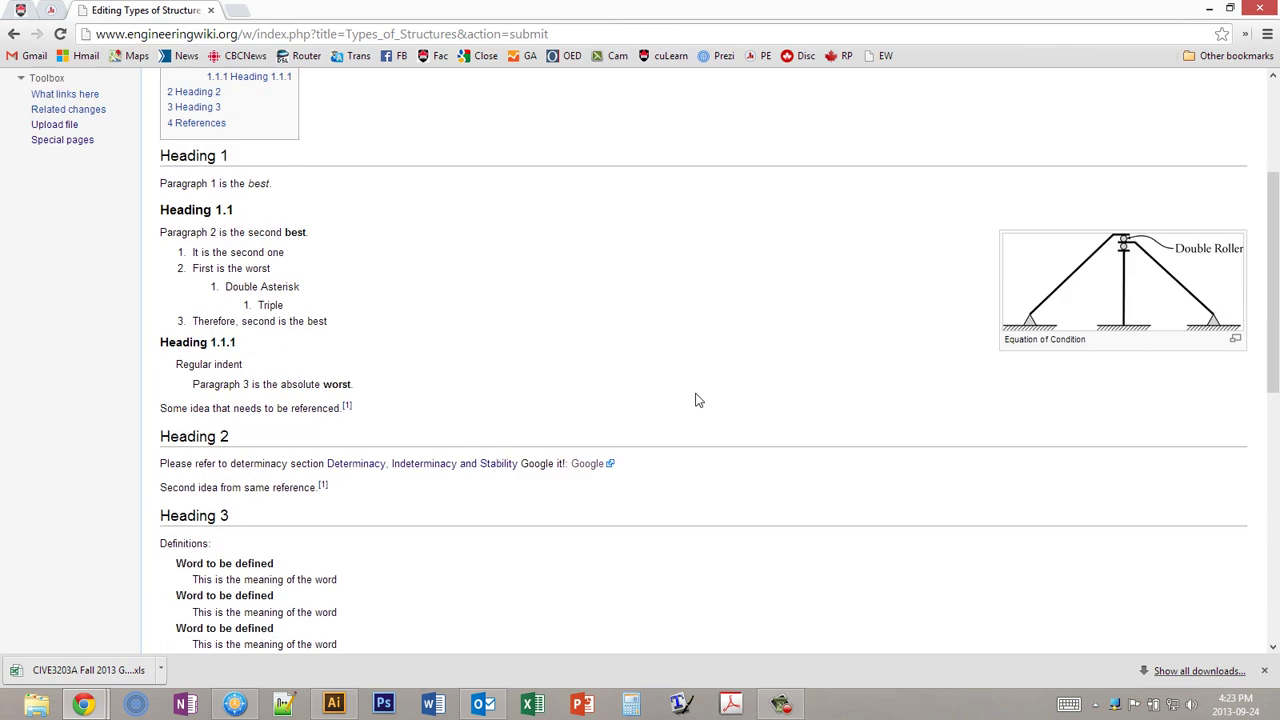
- Set the thumbnail width in the image tag to 500px and preview the page
scroll(933, 313, down, 5)
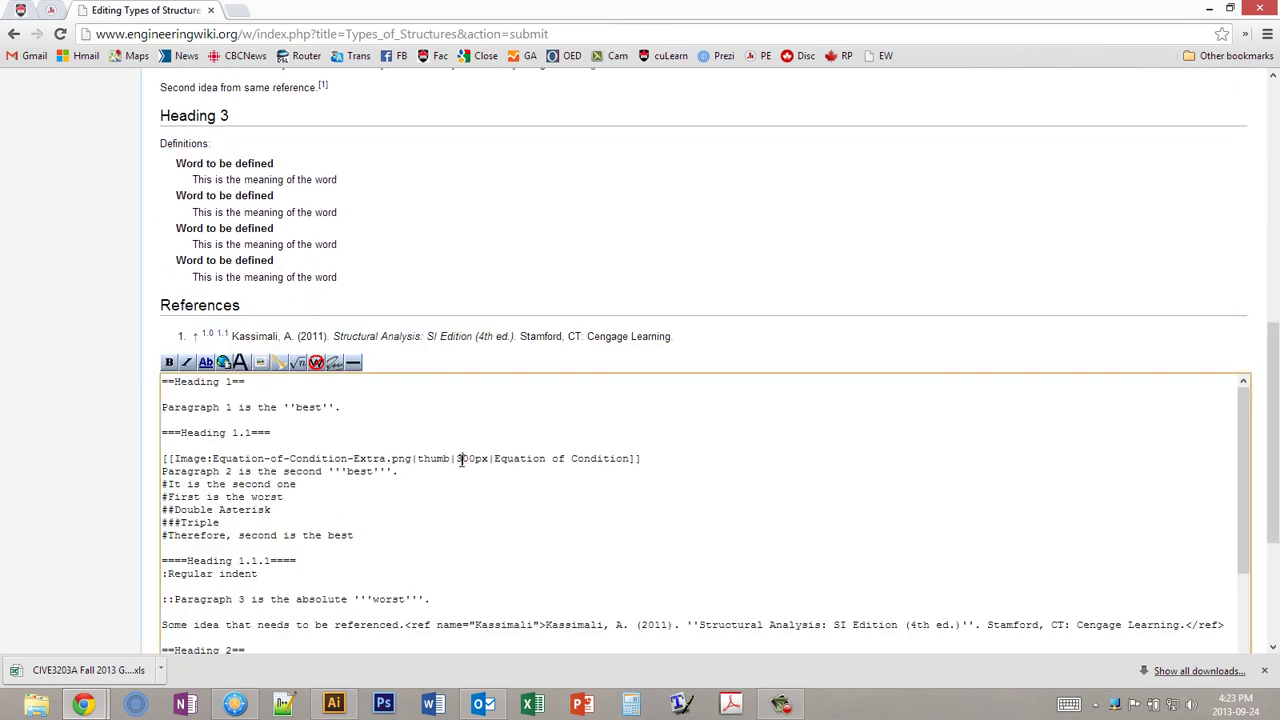
drag(463, 458, 457, 459)
text(5)
scroll(412, 445, down, 3)
click(270, 562)
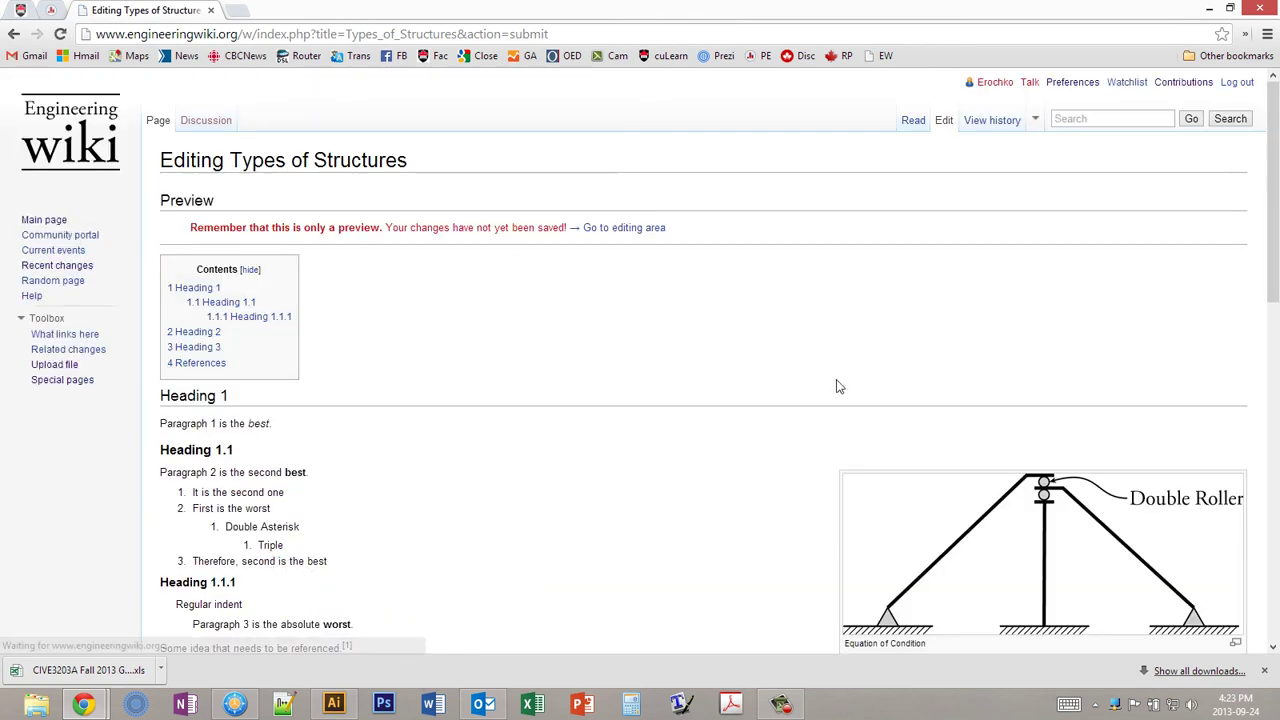
scroll(833, 388, down, 3)
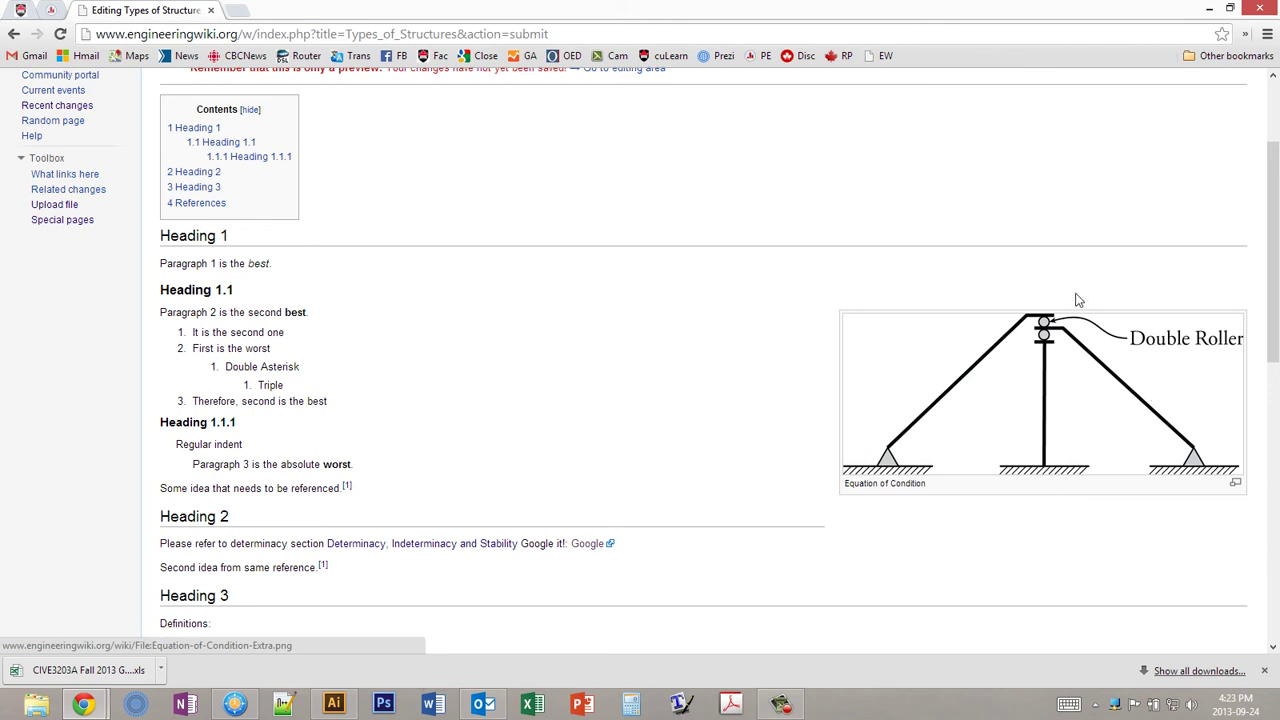
- View the thumbnail's file page with the larger image in a separate tab, and return to the page preview
middle_click(1237, 488)
click(287, 14)
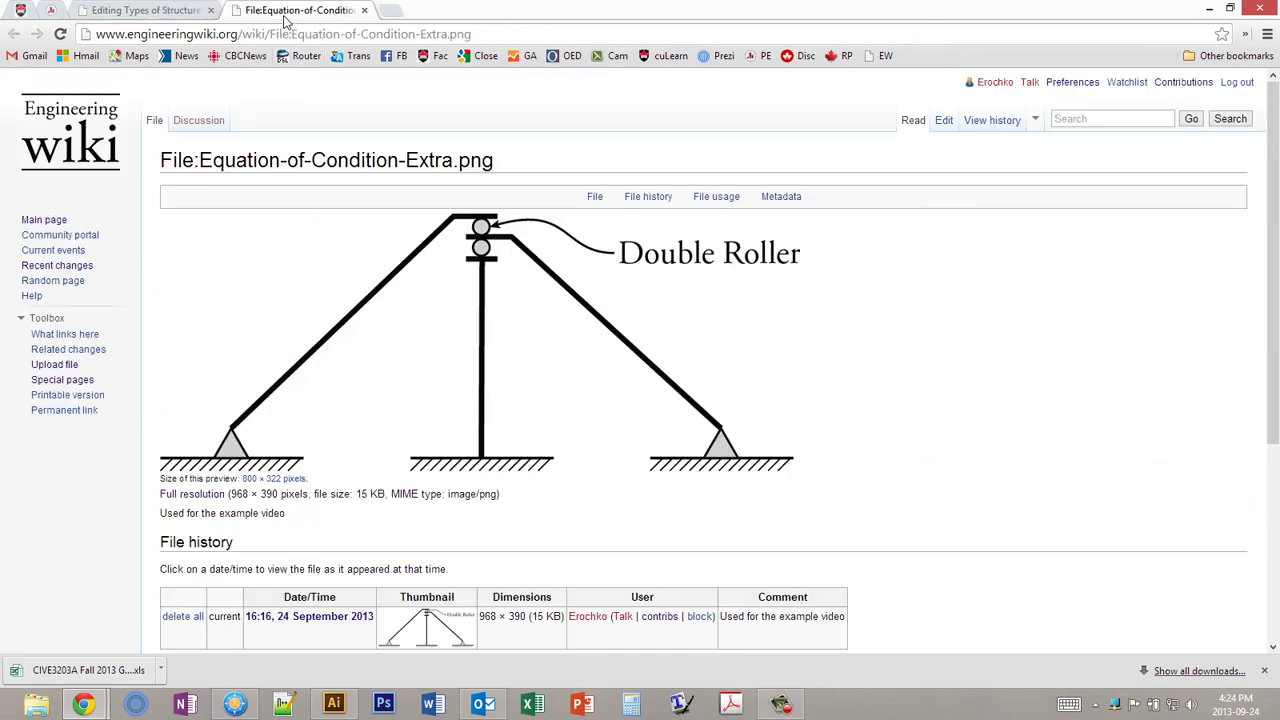
middle_click(287, 14)
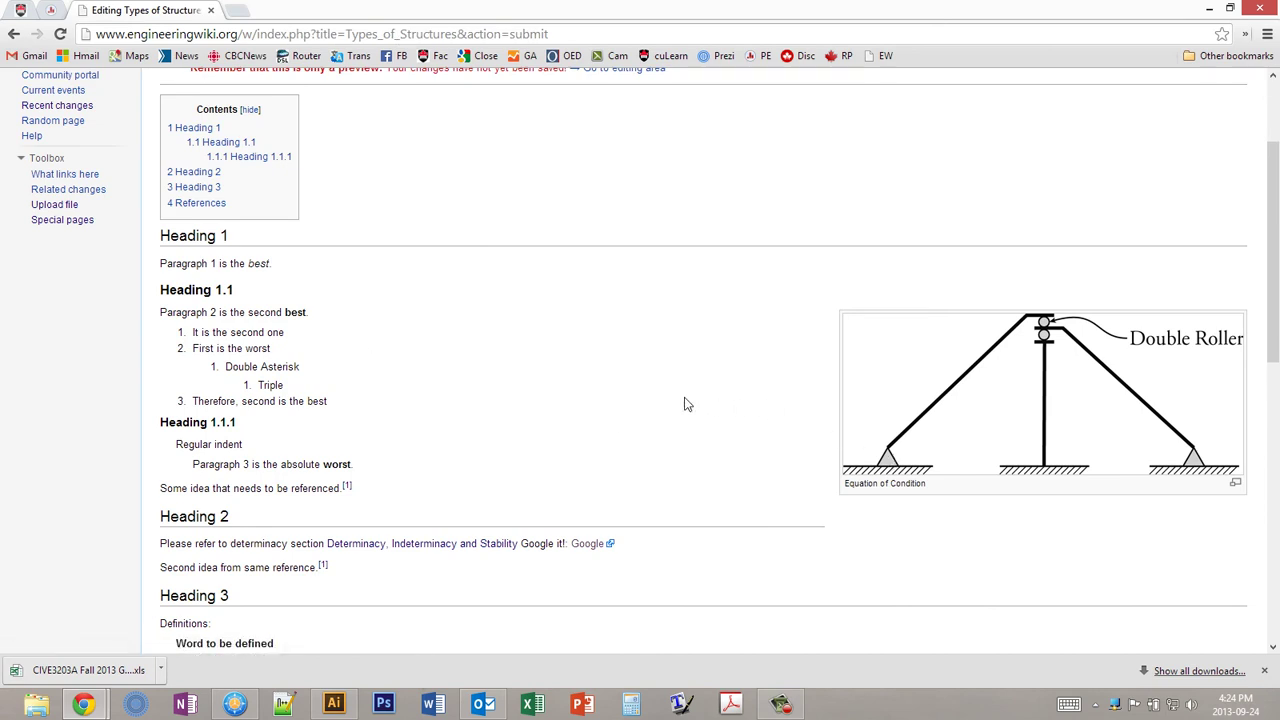
- Review the thumb, size and caption parts of the image tag under Heading 1.1 in the wikitext
scroll(565, 390, down, 1)
scroll(565, 390, down, 5)
scroll(551, 368, down, 1)
scroll(478, 378, up, 1)
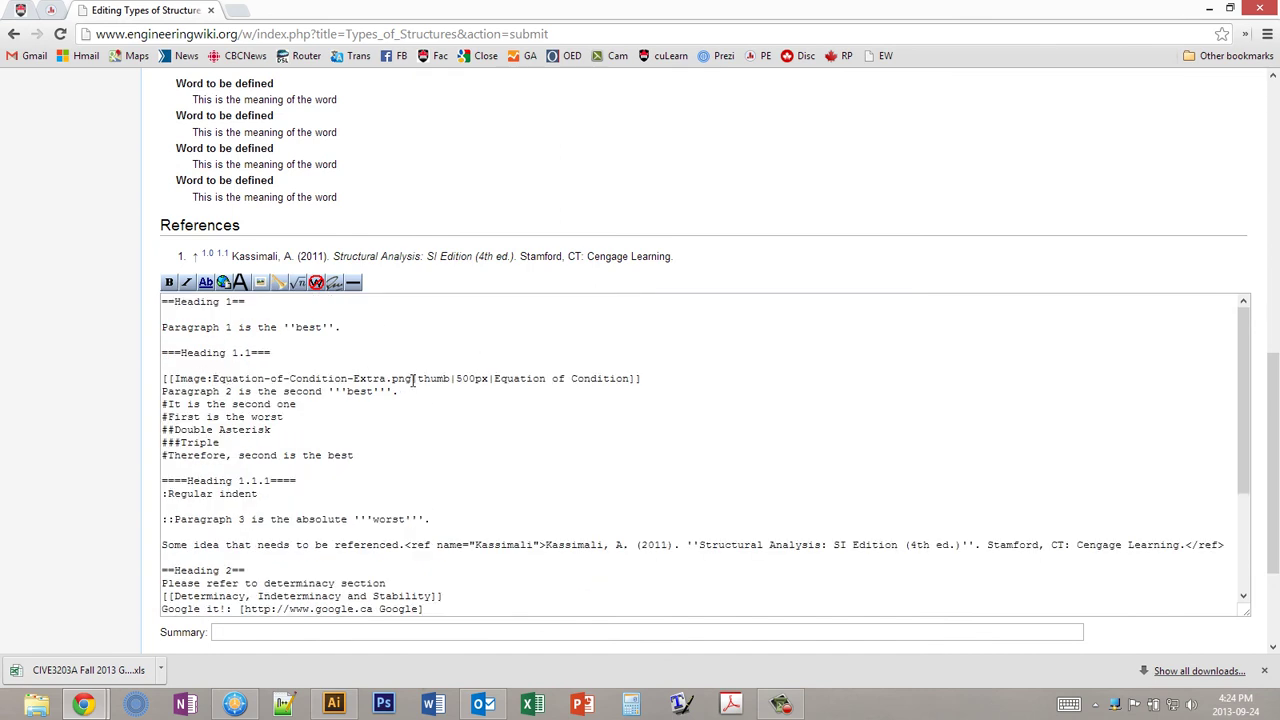
click(434, 379)
double_click(437, 379)
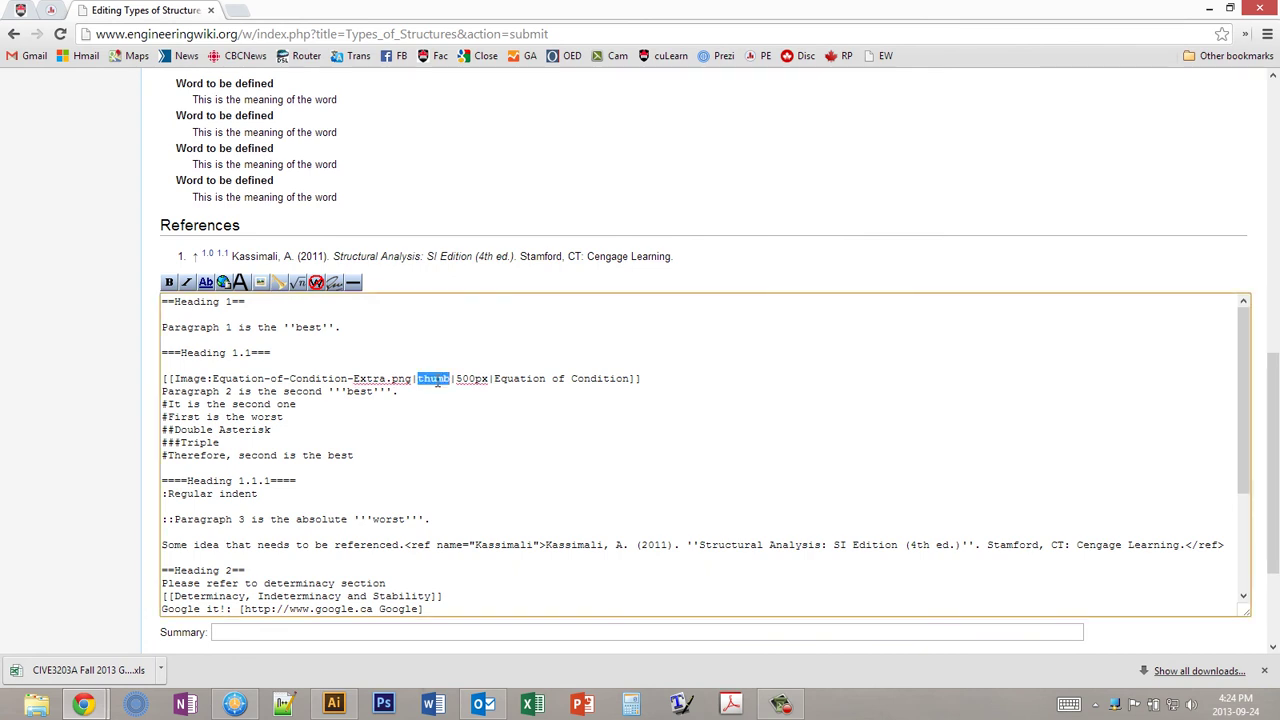
click(447, 381)
click(452, 380)
drag(452, 380, 630, 380)
click(476, 390)
- Compare the image tag's position in the wikitext with where the thumbnail sits beside Paragraph 2 in the preview
scroll(779, 410, up, 3)
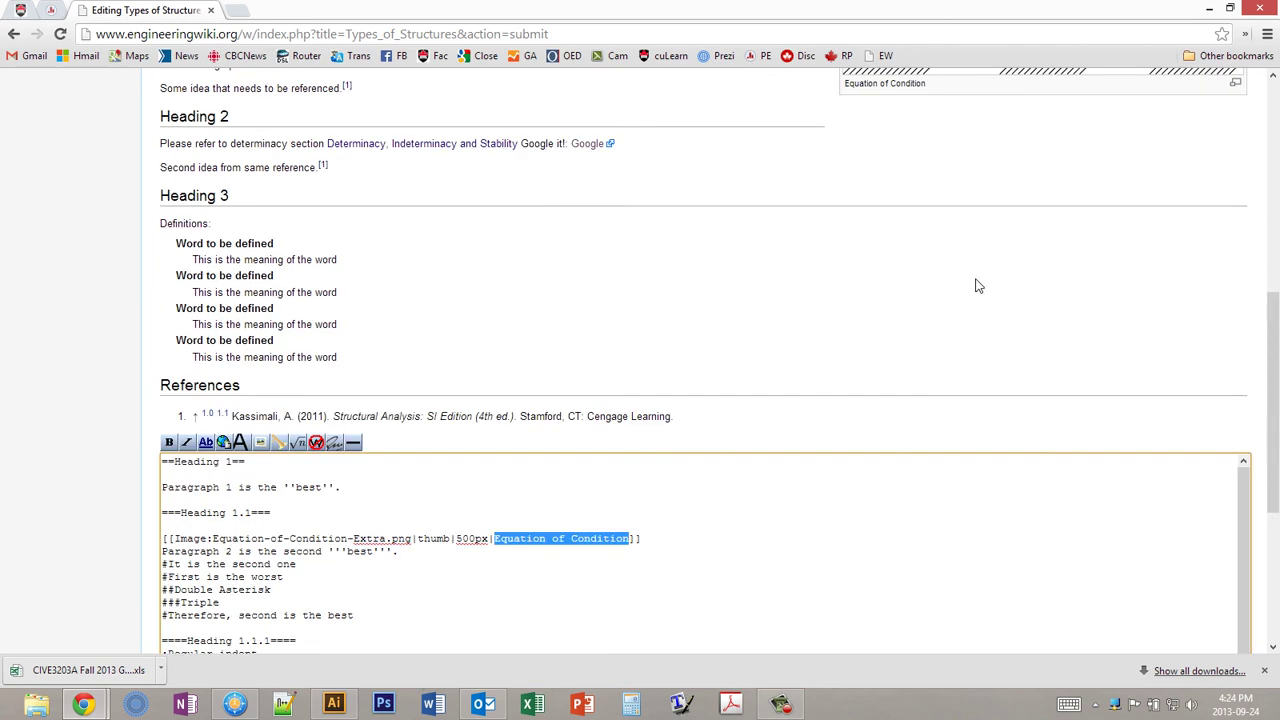
scroll(544, 468, down, 1)
scroll(421, 315, up, 4)
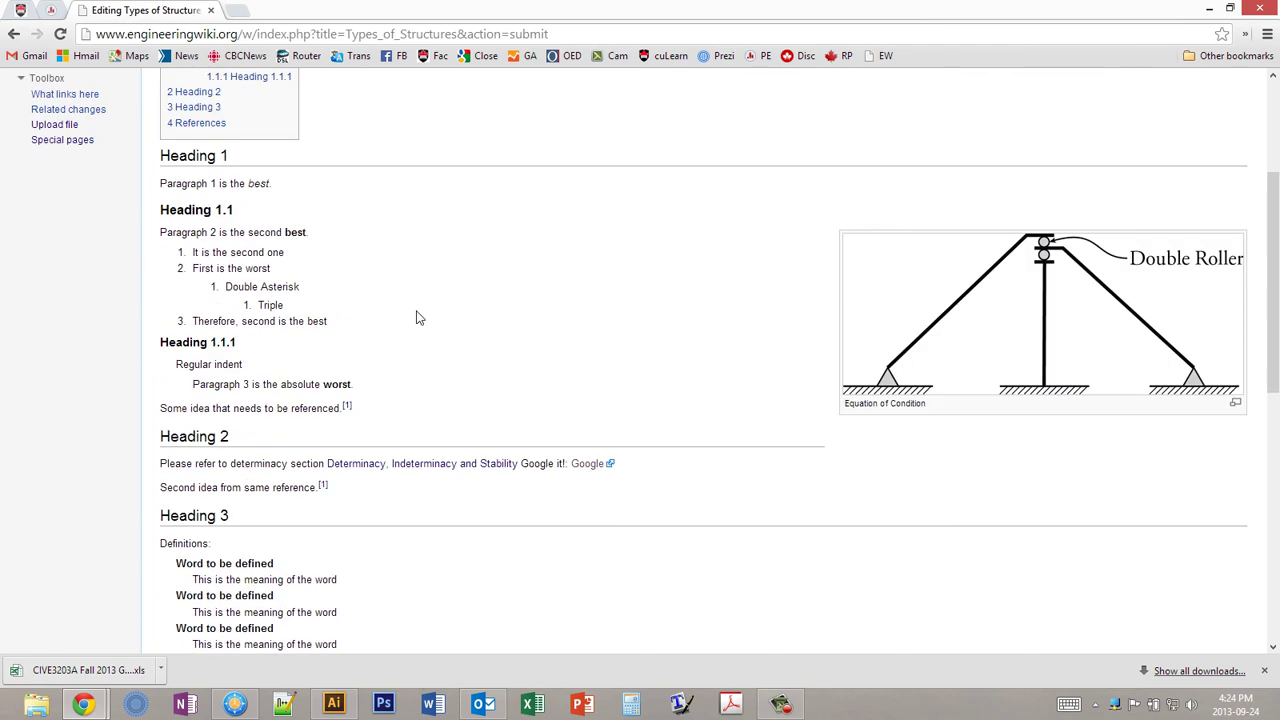
scroll(480, 410, down, 1)
scroll(598, 490, down, 1)
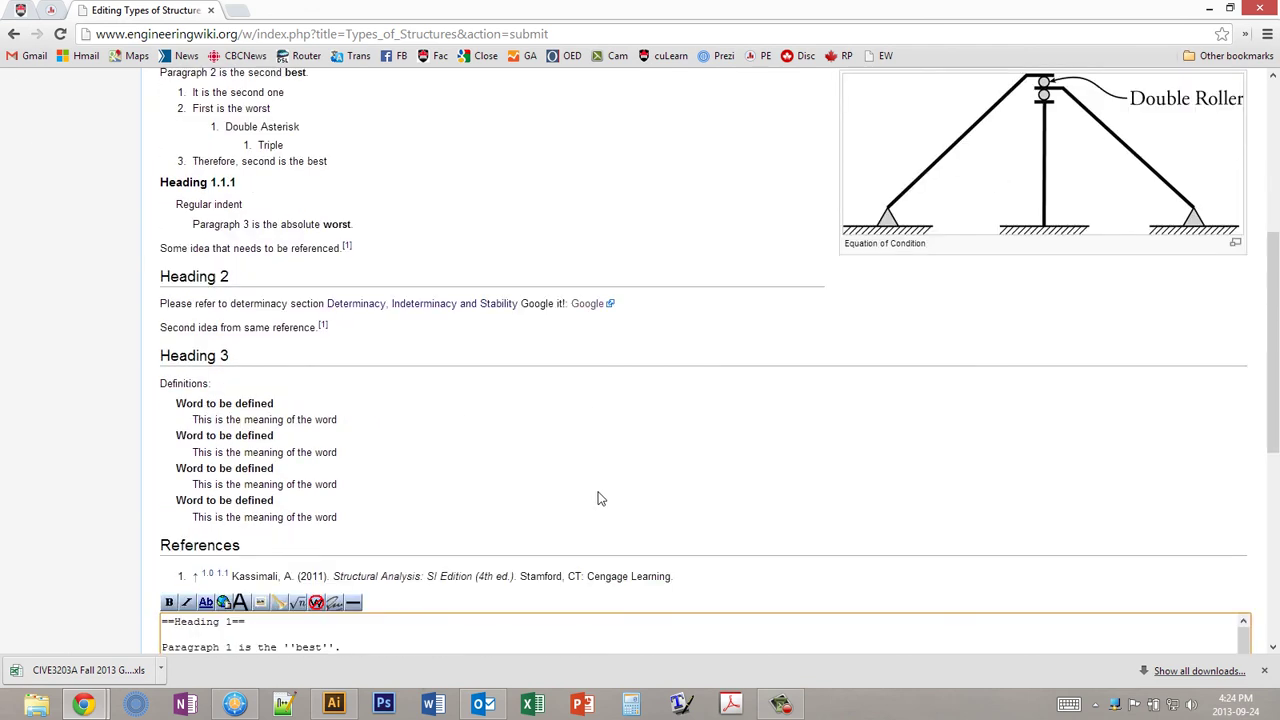
scroll(434, 451, down, 1)
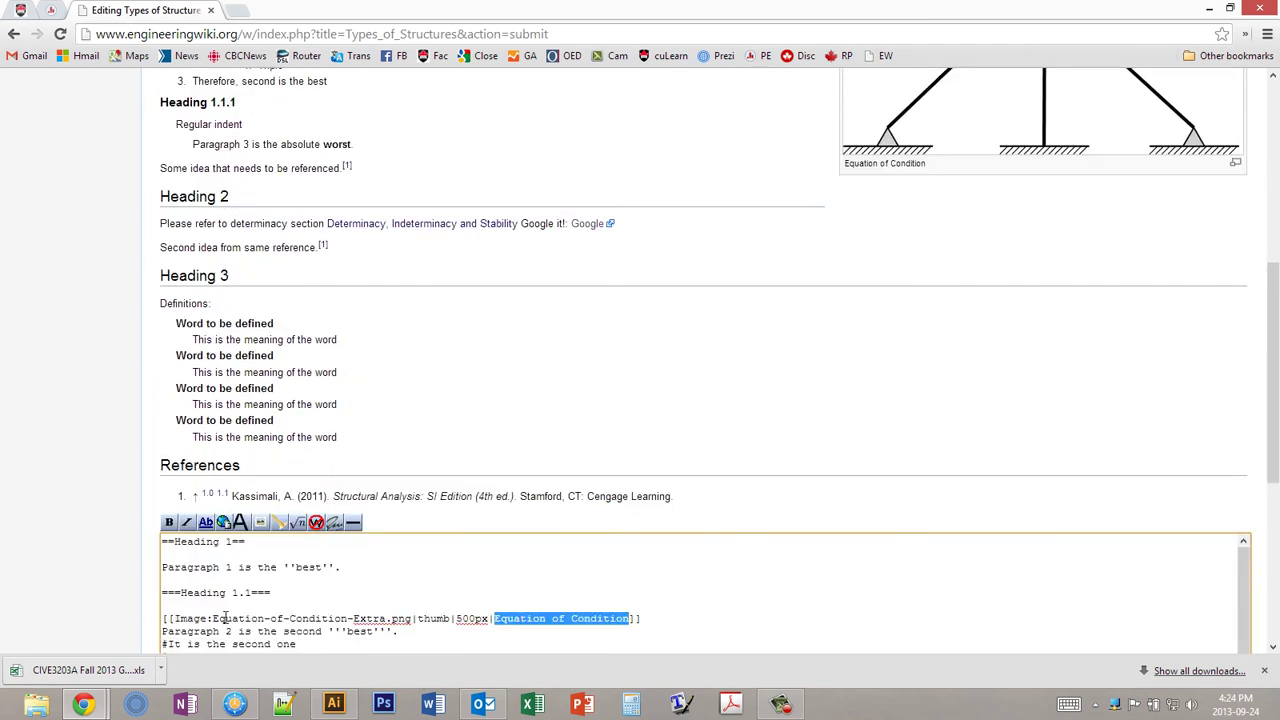
scroll(630, 280, up, 3)
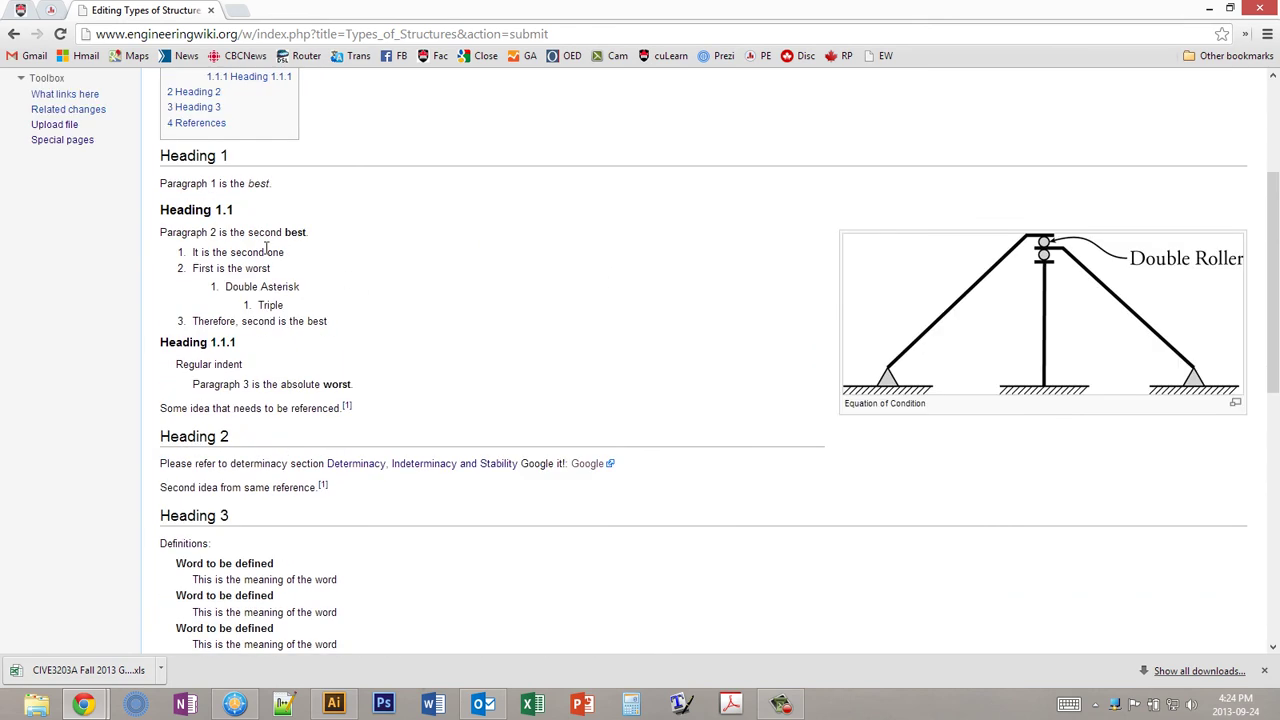
scroll(89, 531, down, 5)
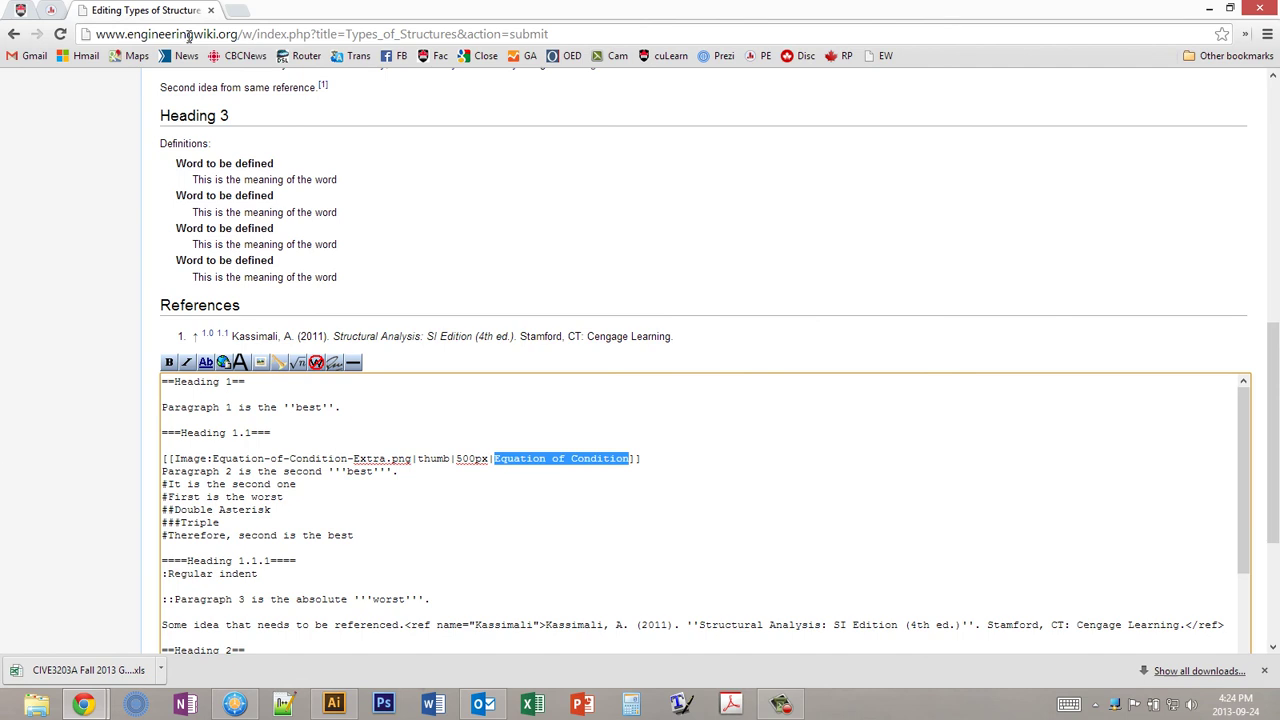
scroll(115, 405, down, 1)
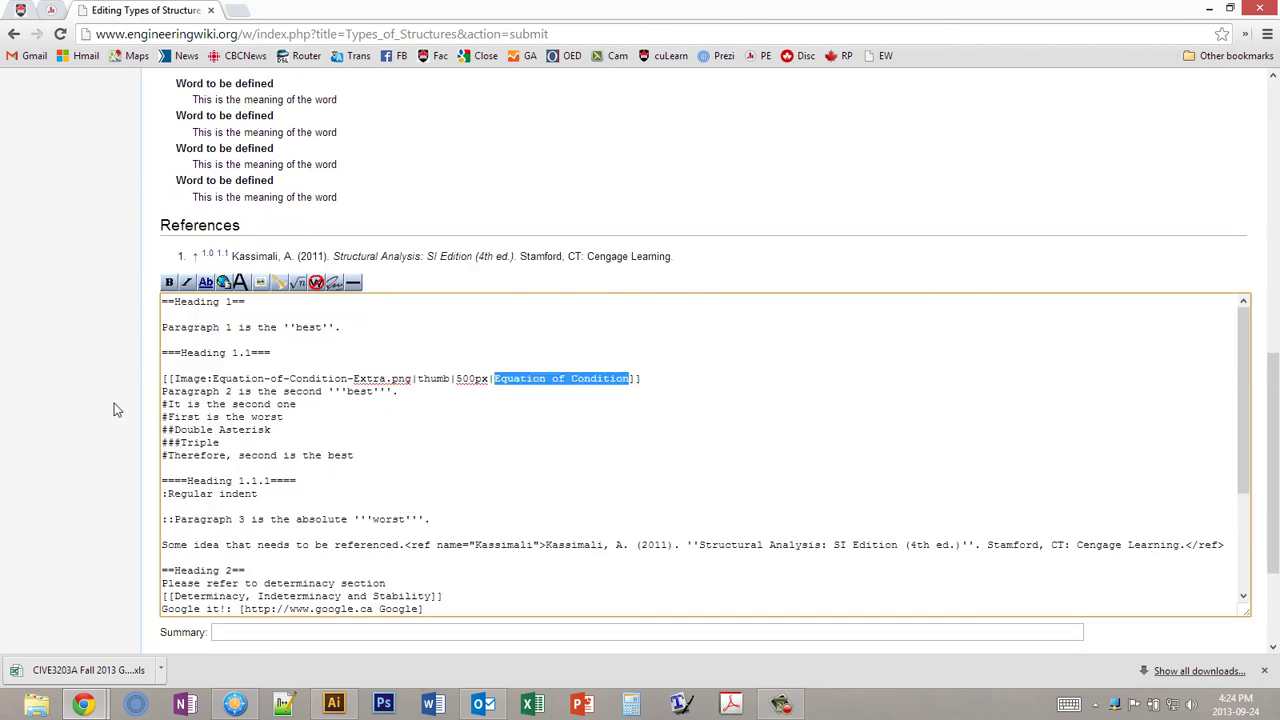
scroll(113, 400, up, 1)
scroll(114, 405, up, 3)
scroll(114, 405, down, 1)
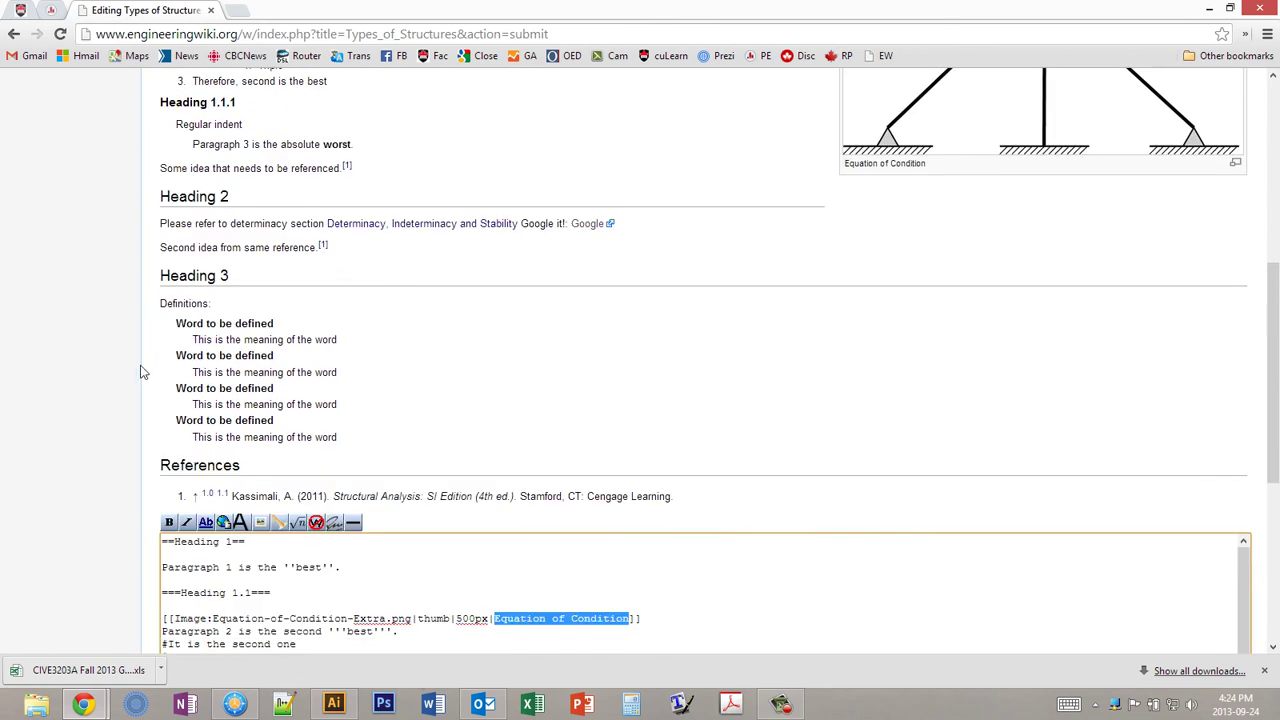
- Add a level-two heading "Example Problem" between the Heading 3 definitions and the References section
scroll(135, 400, down, 2)
scroll(123, 440, down, 1)
click(424, 457)
scroll(424, 455, down, 2)
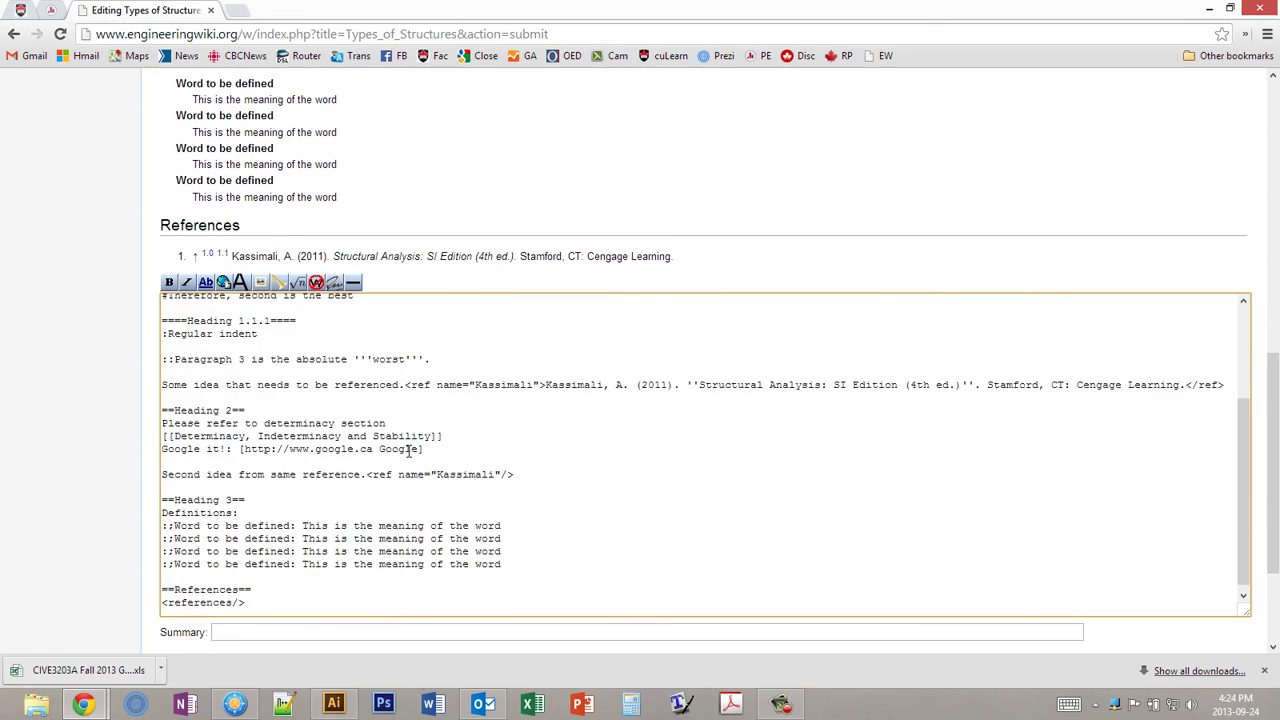
click(366, 578)
key(Return)
key(Return)
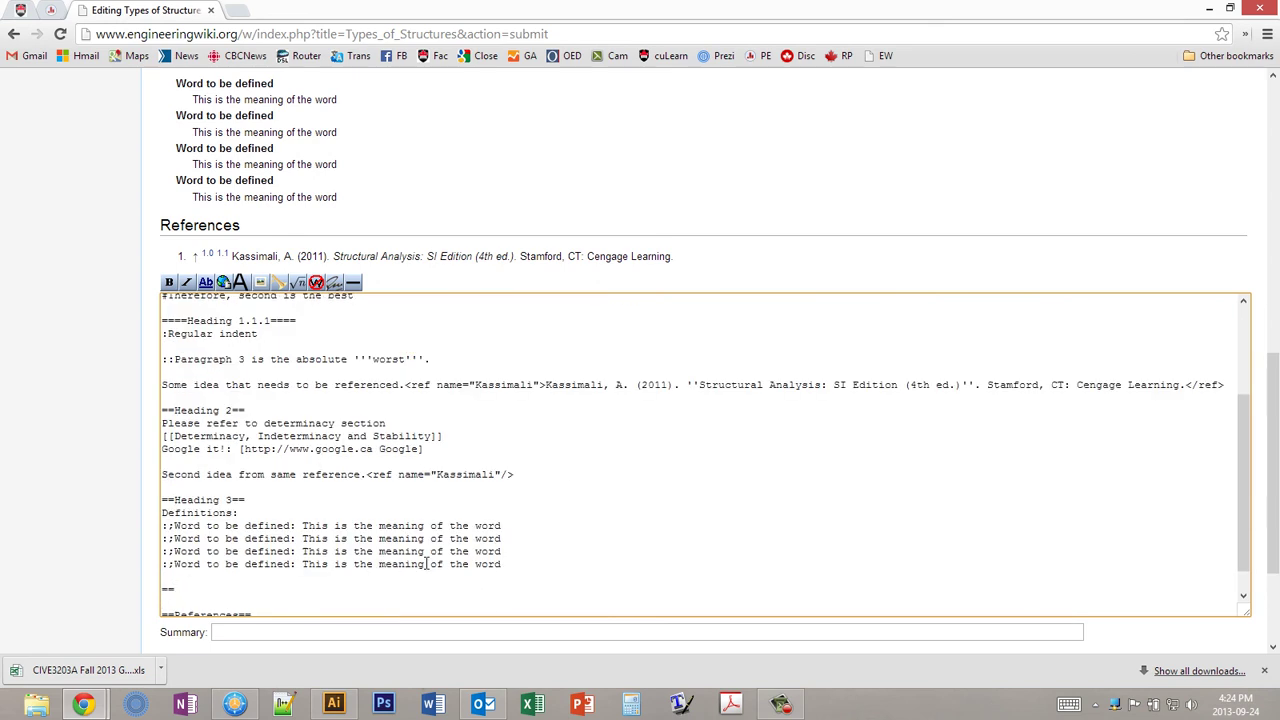
text(==Example Problem==)
key(Return)
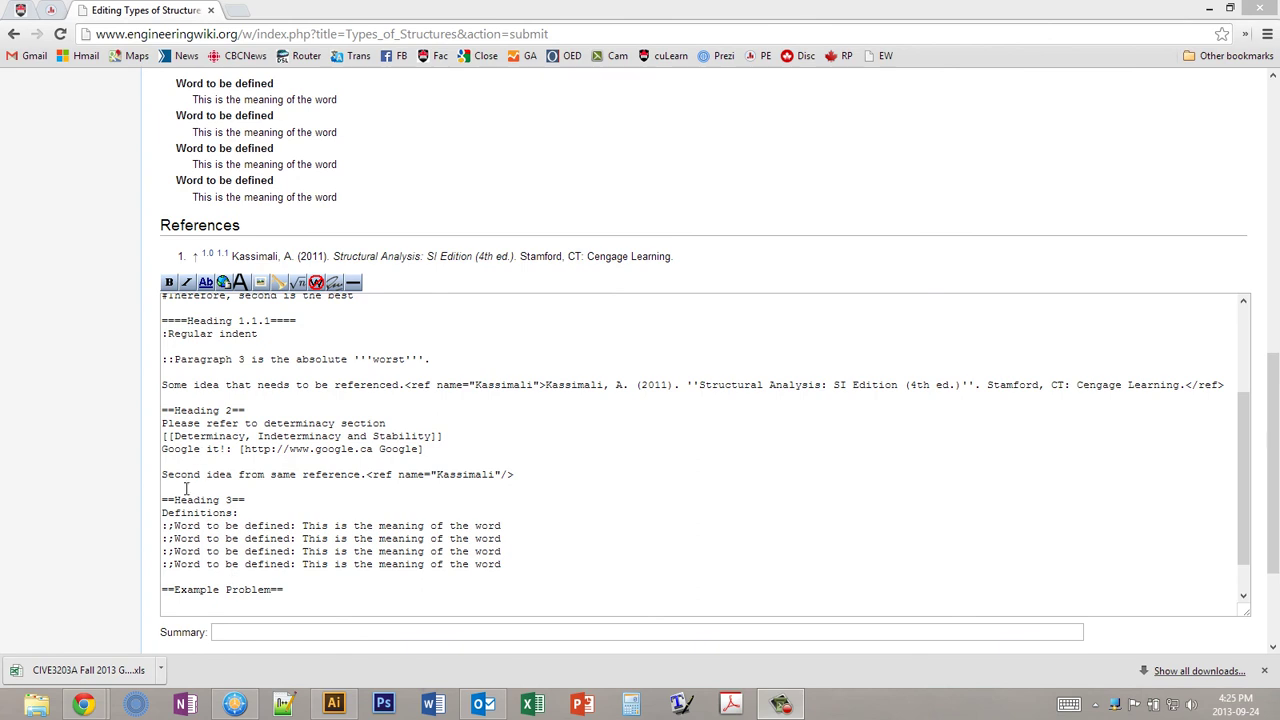
- Insert [[Image:Equation-of-Condition-Extra.png|borderless|500px|Caption]] under the Example Problem heading and preview the page
click(192, 603)
scroll(192, 600, down, 2)
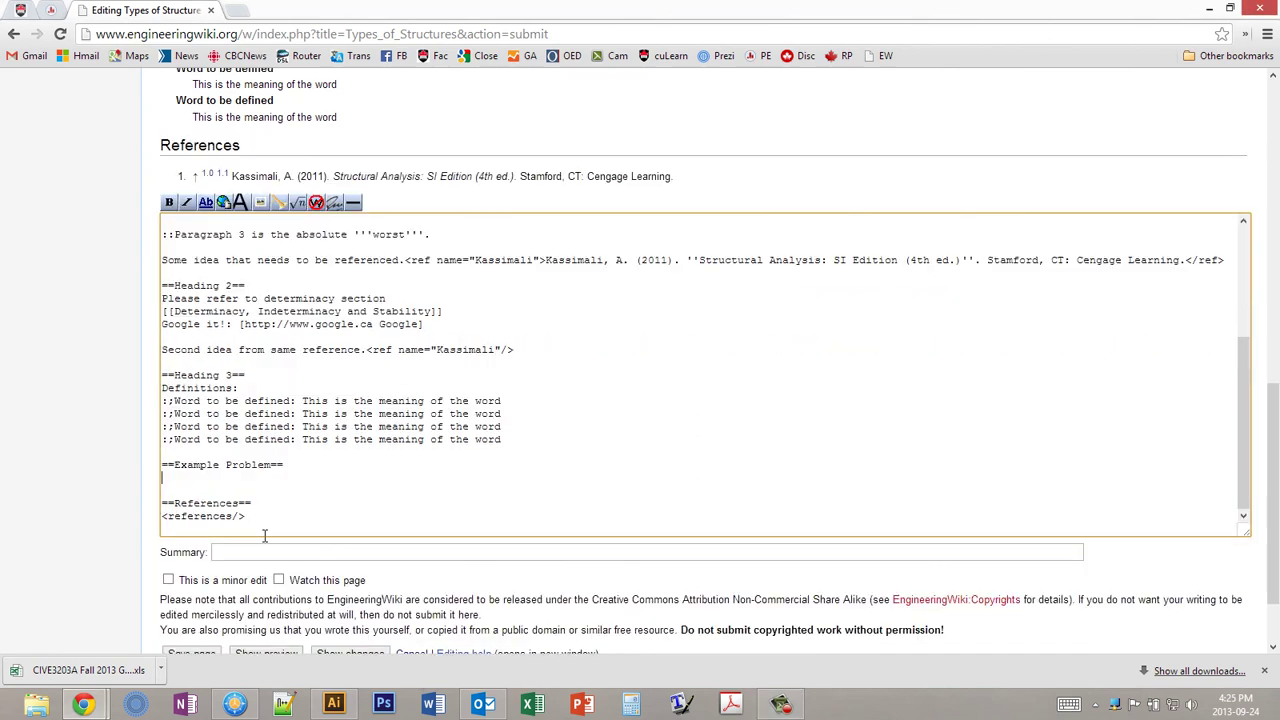
text([[Image:Equatrtion-of-Con)
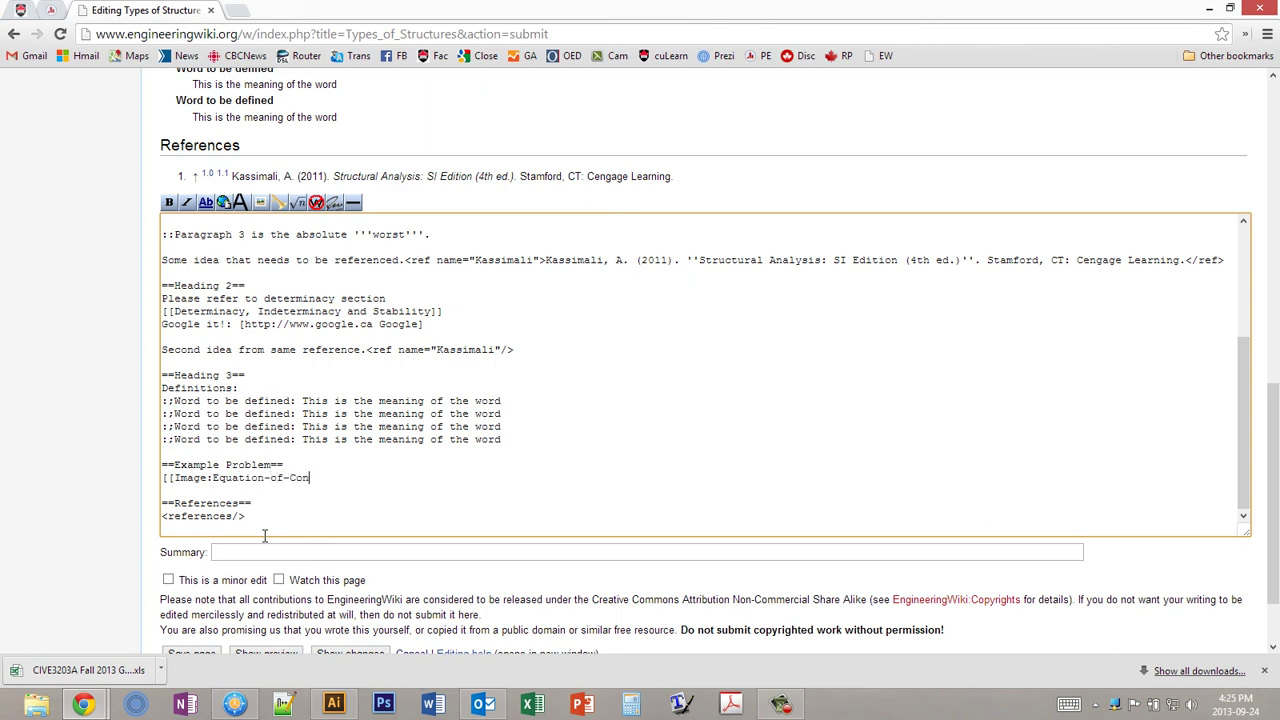
text(dition-Extra.png|bord)
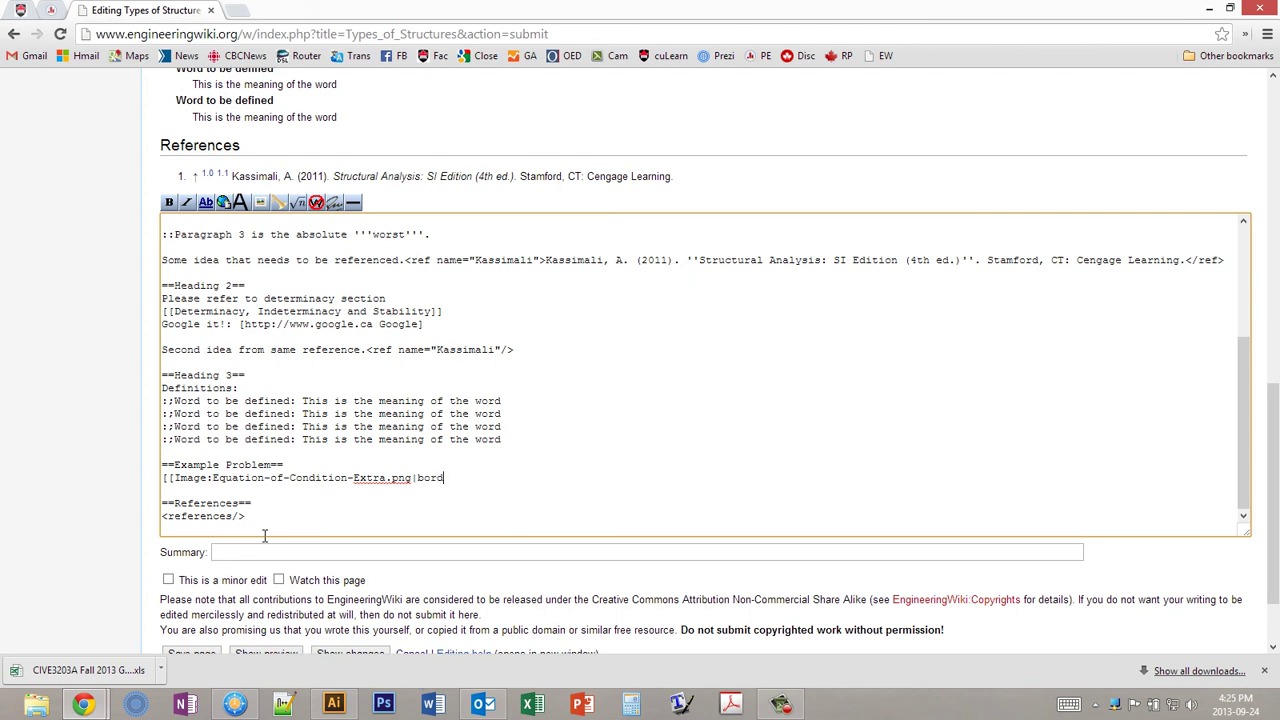
text(erless|500px|Caption)
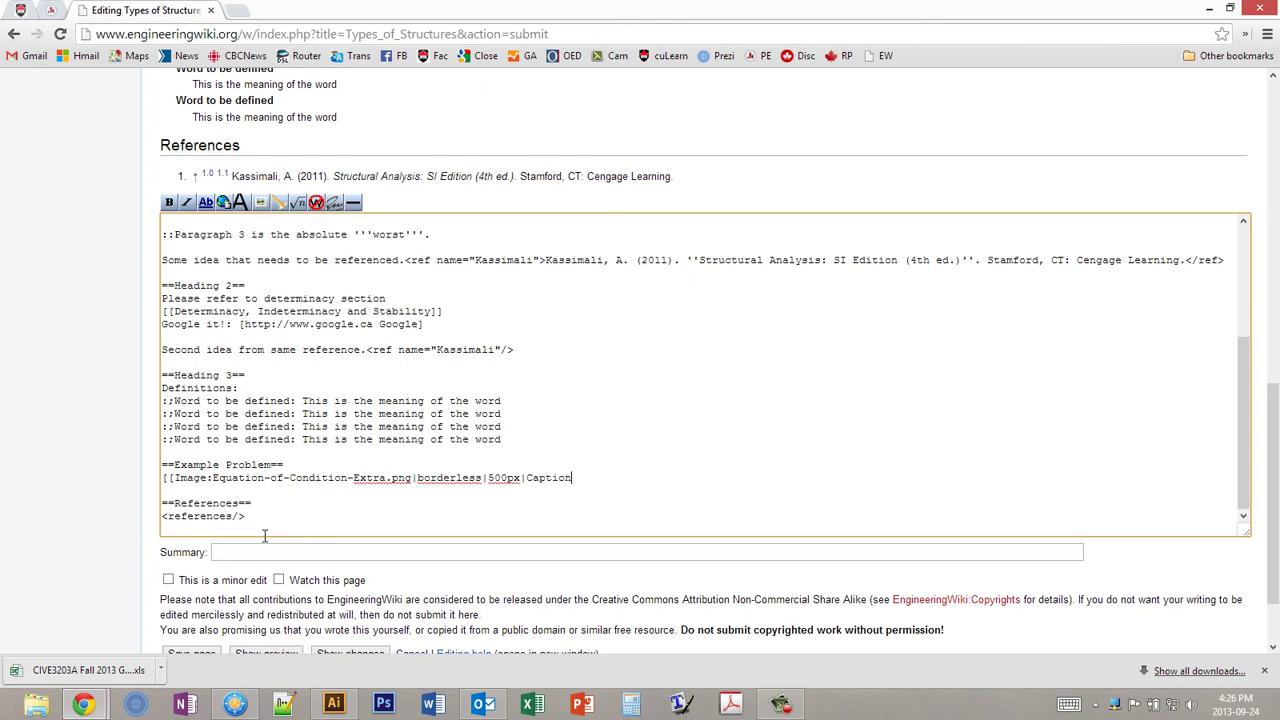
click(257, 653)
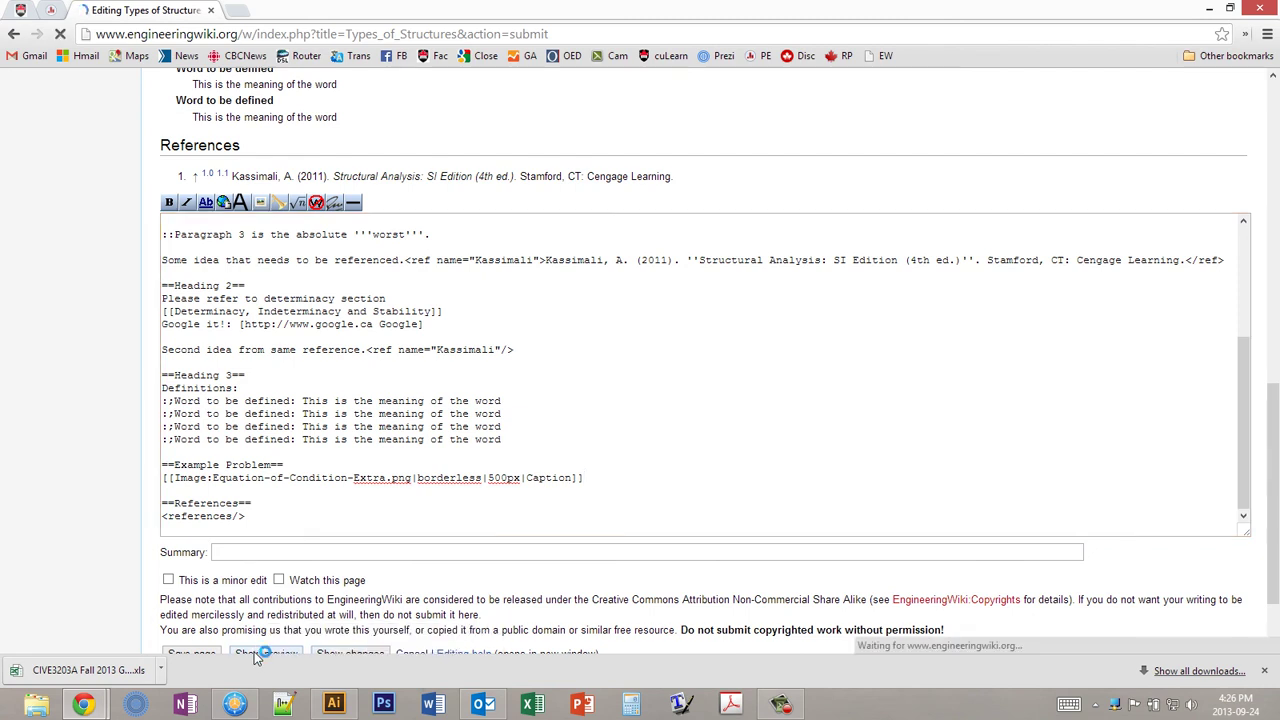
- Compare the borderless figure under Example Problem with the thumbnail figure beside Heading 1.1 in the preview
scroll(471, 403, down, 2)
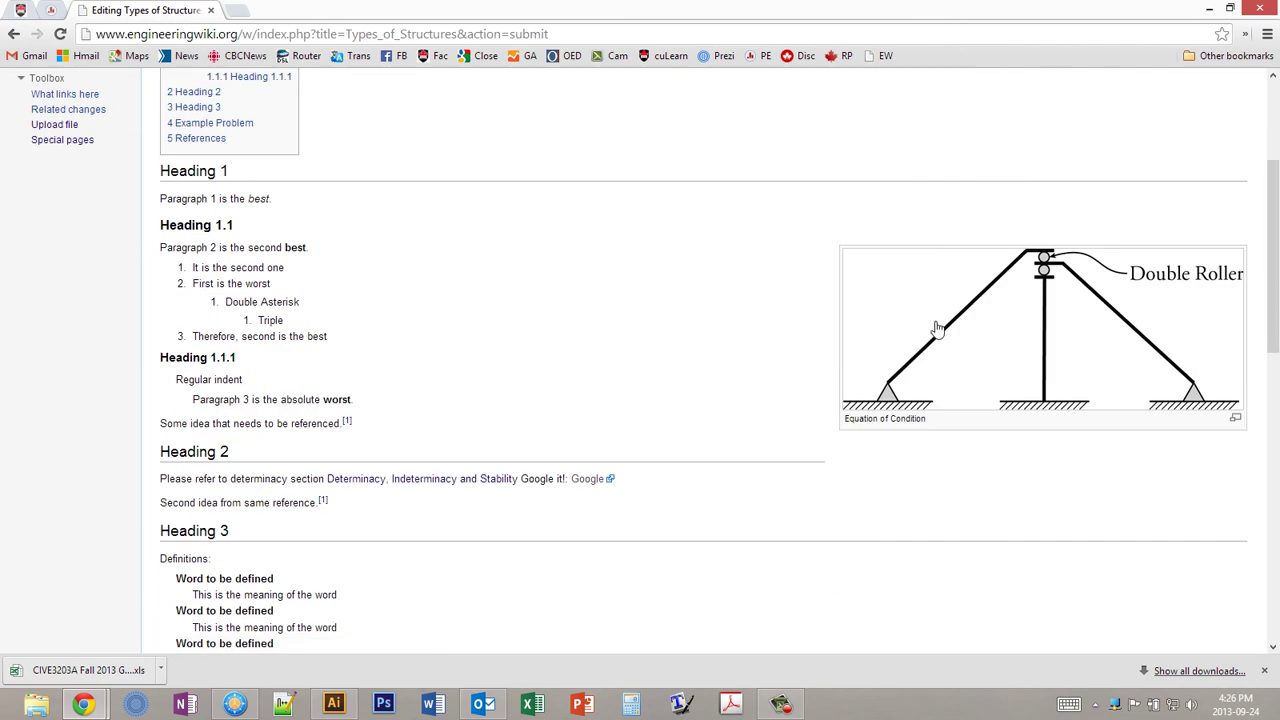
scroll(757, 347, down, 5)
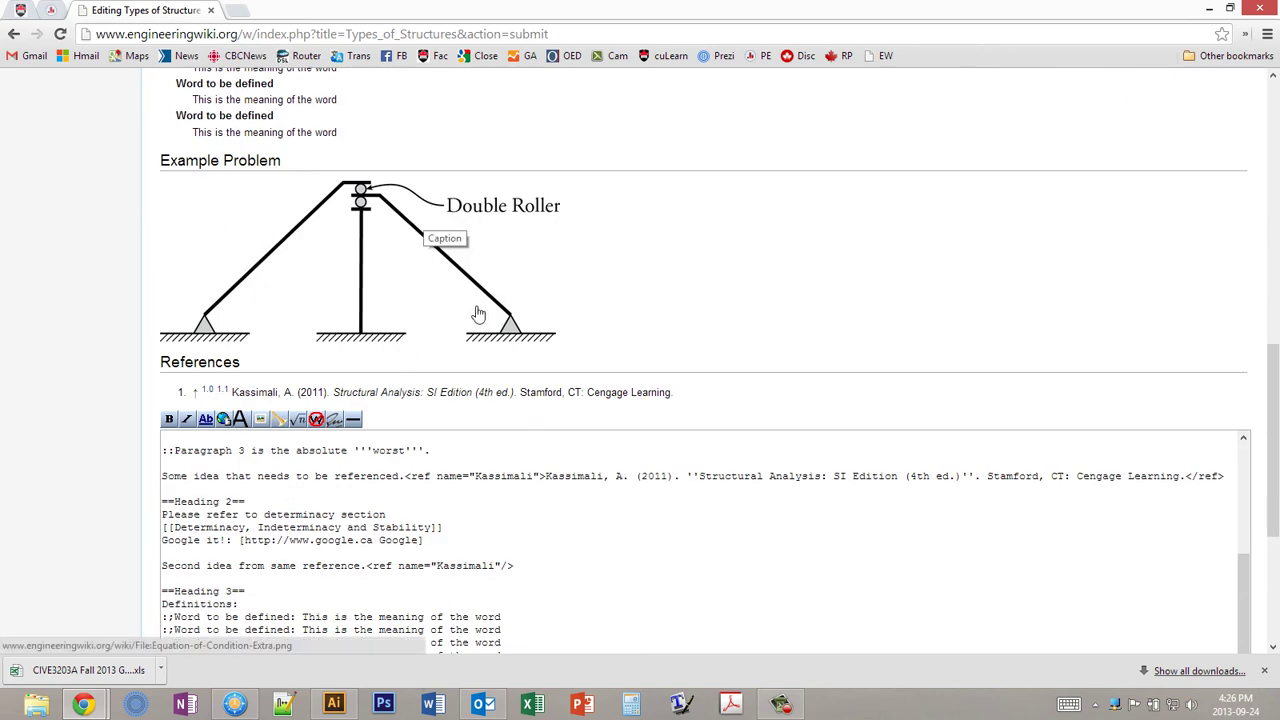
scroll(486, 234, up, 6)
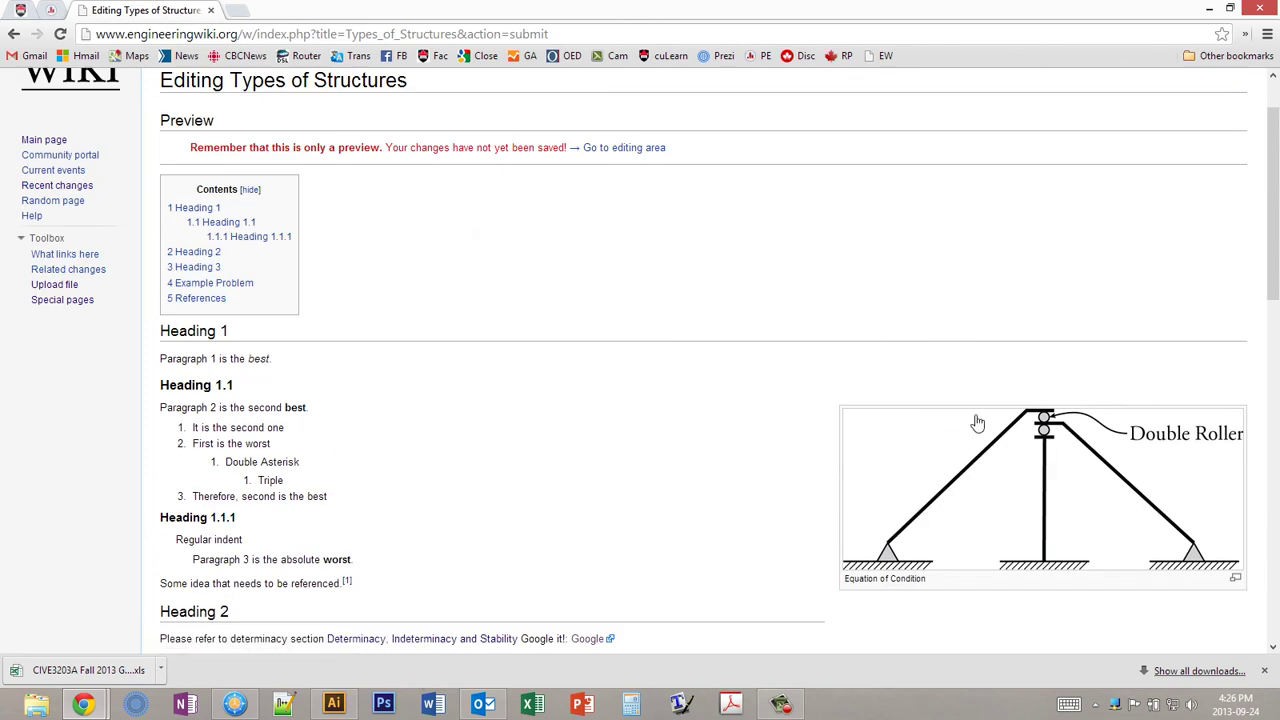
- Restore and resize the browser window to check how the borderless figure behaves at different page widths, and maximize it again
click(1230, 8)
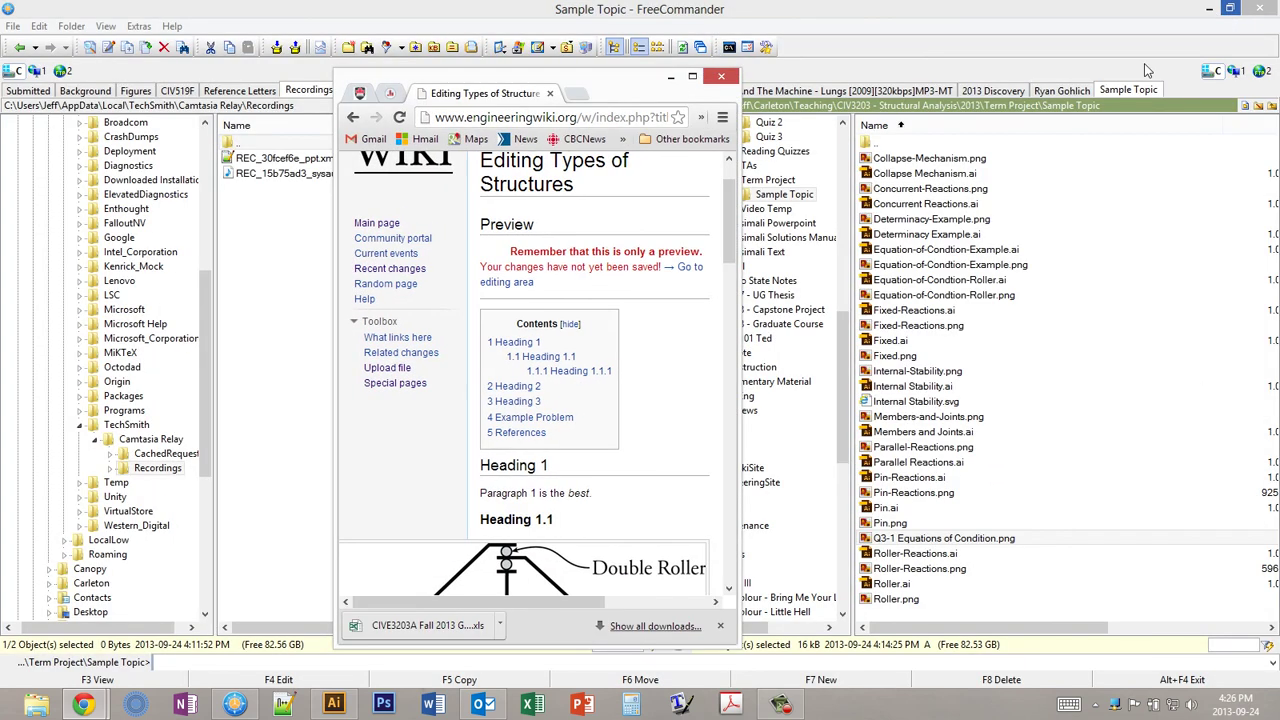
drag(738, 325, 1108, 300)
scroll(817, 344, down, 3)
scroll(830, 370, down, 10)
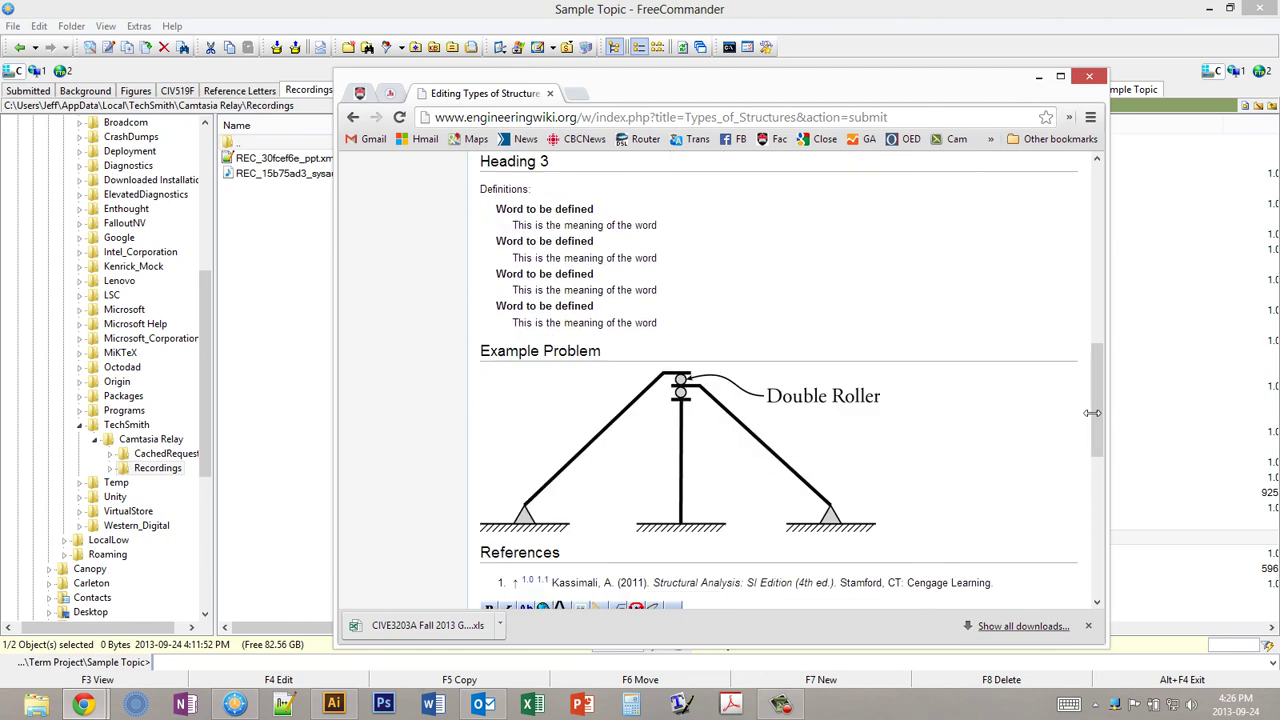
mouse_move(1106, 411)
mouse_down()
mouse_move(872, 416)
mouse_move(1116, 418)
mouse_up()
scroll(1000, 400, down, 5)
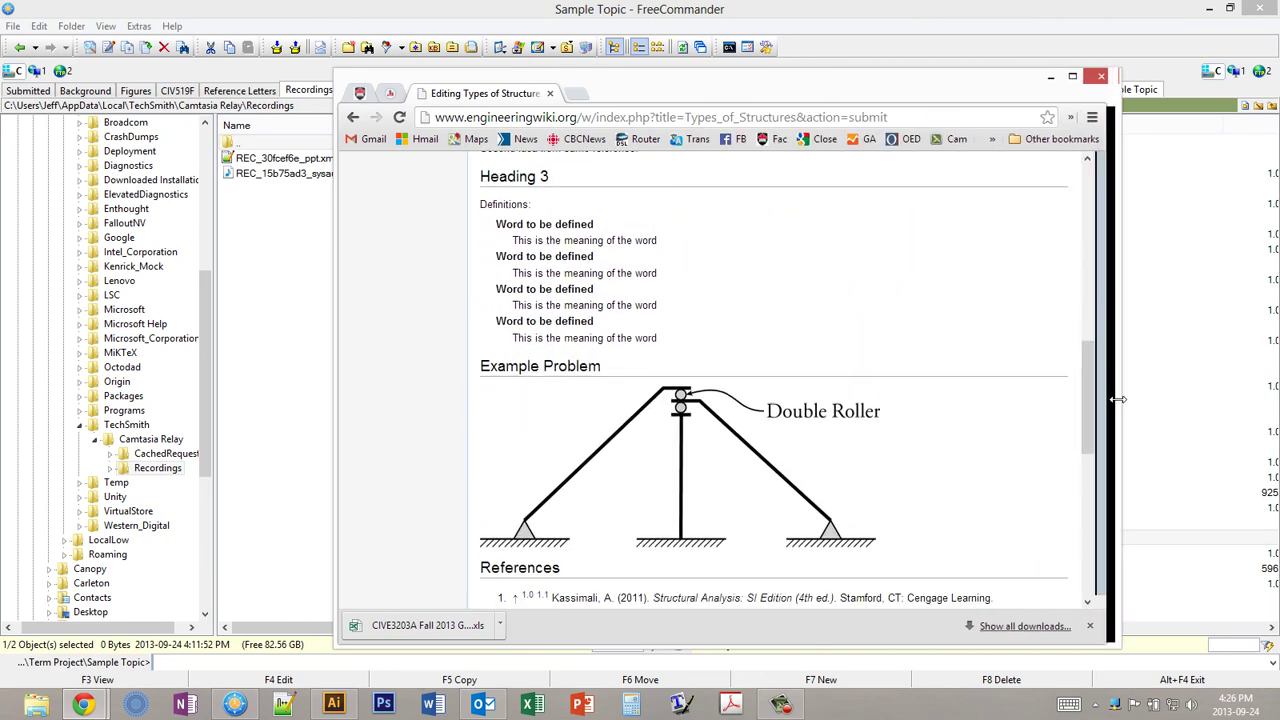
double_click(890, 92)
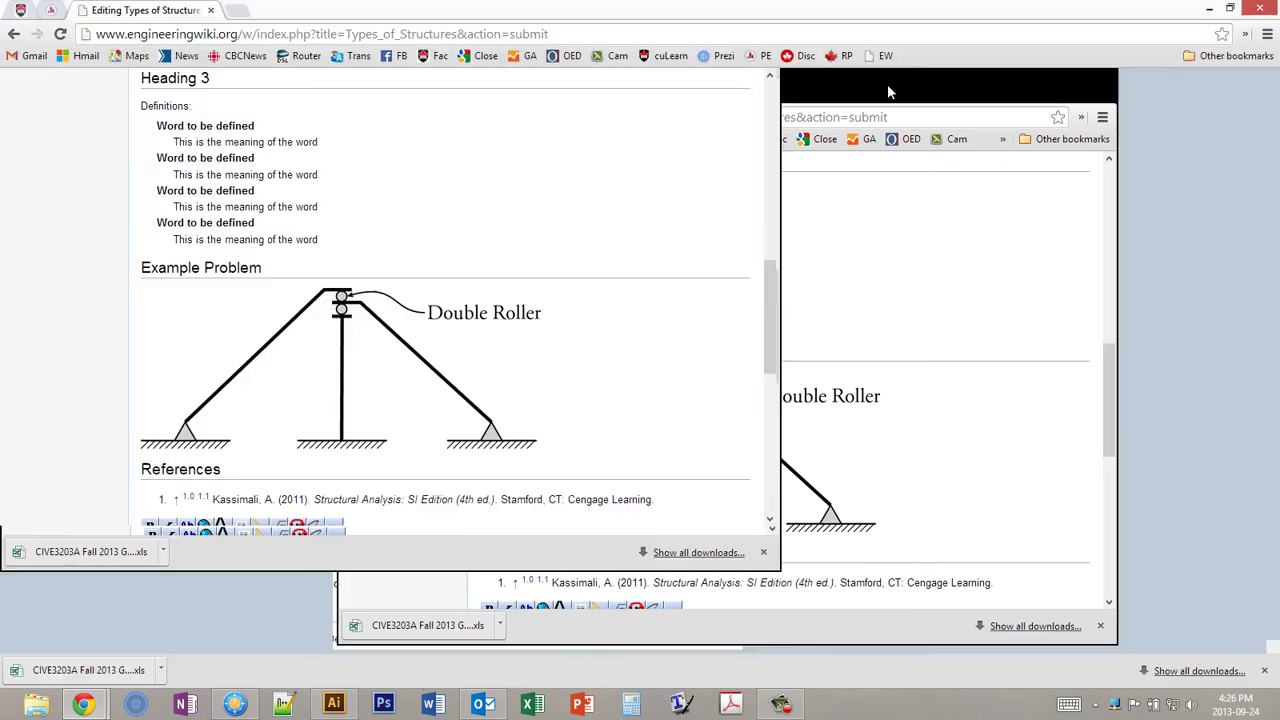